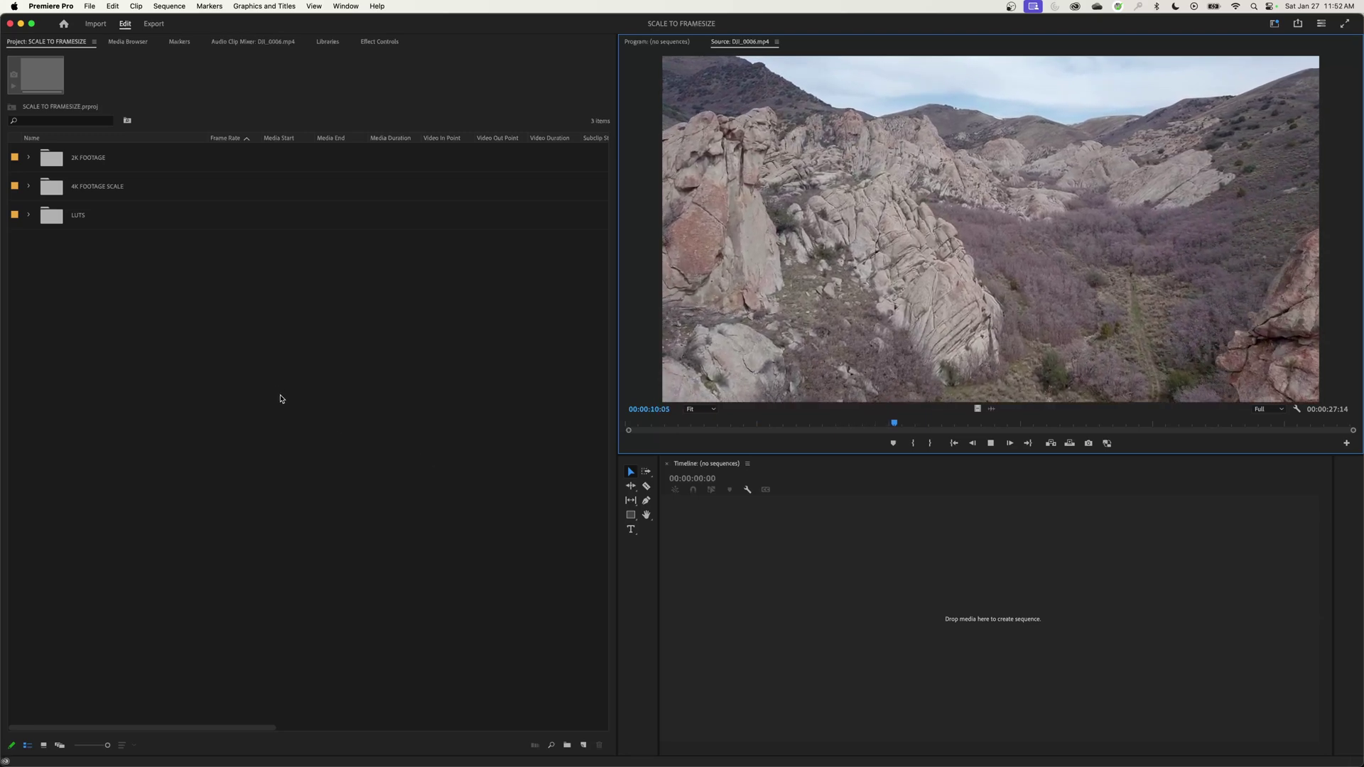
key(space)
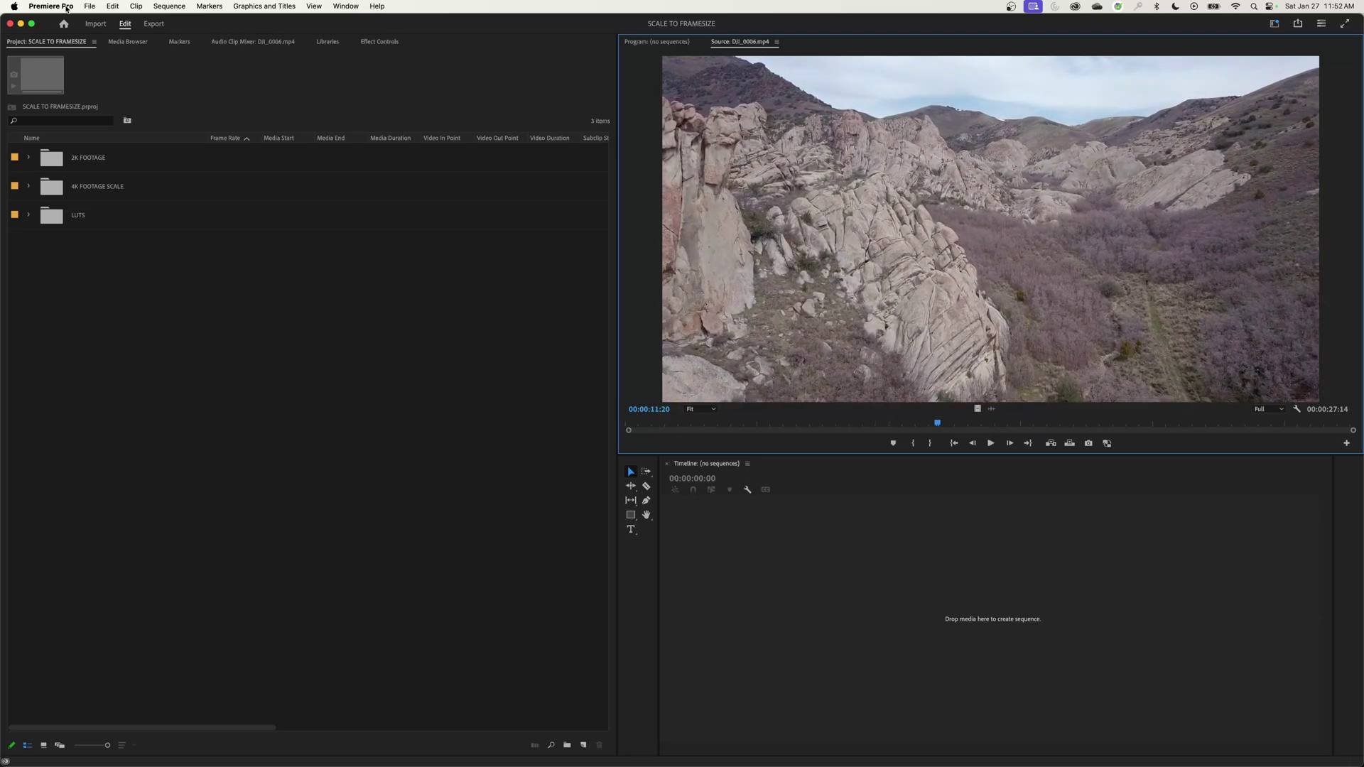
click(50, 6)
mouse_move(70, 39)
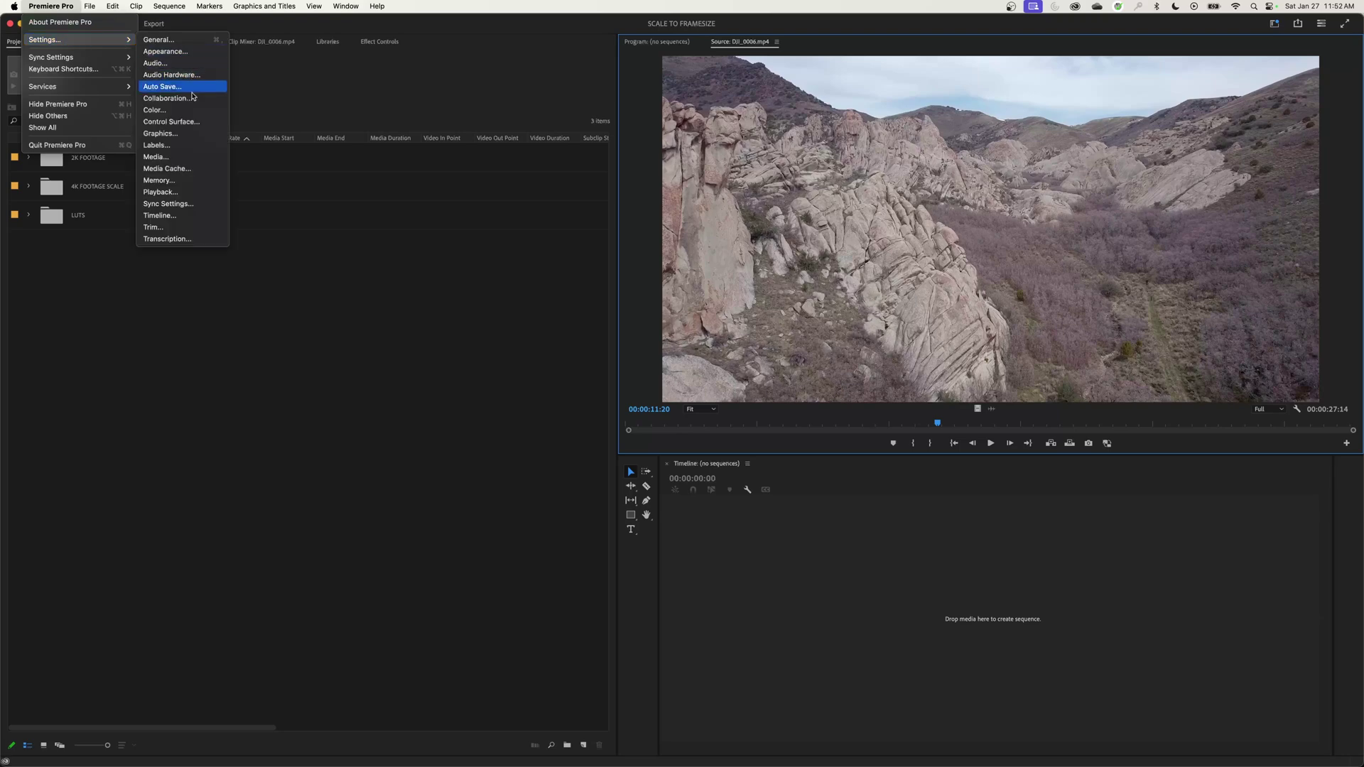
click(157, 156)
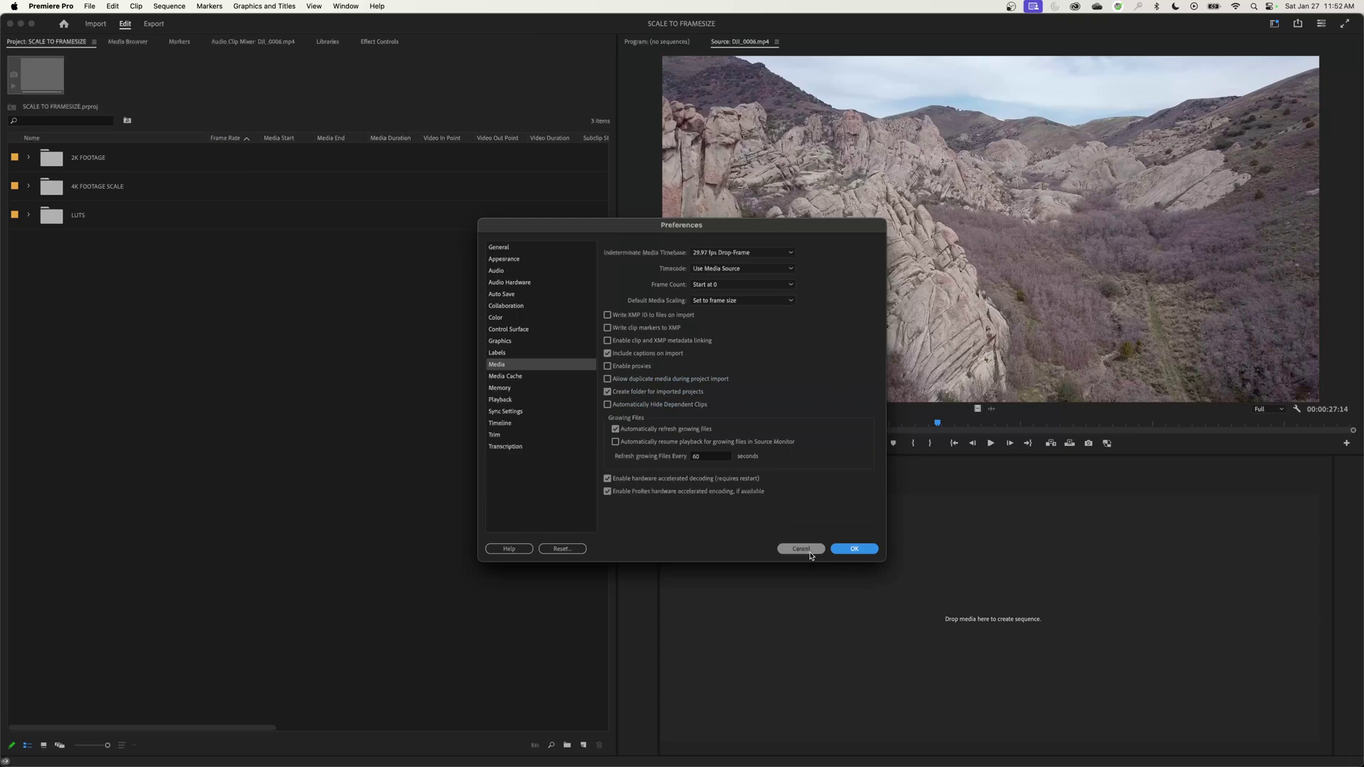
click(801, 549)
Step: Try setting Default Media Scaling to None in the Media preferences, and cancel the dialog
click(50, 5)
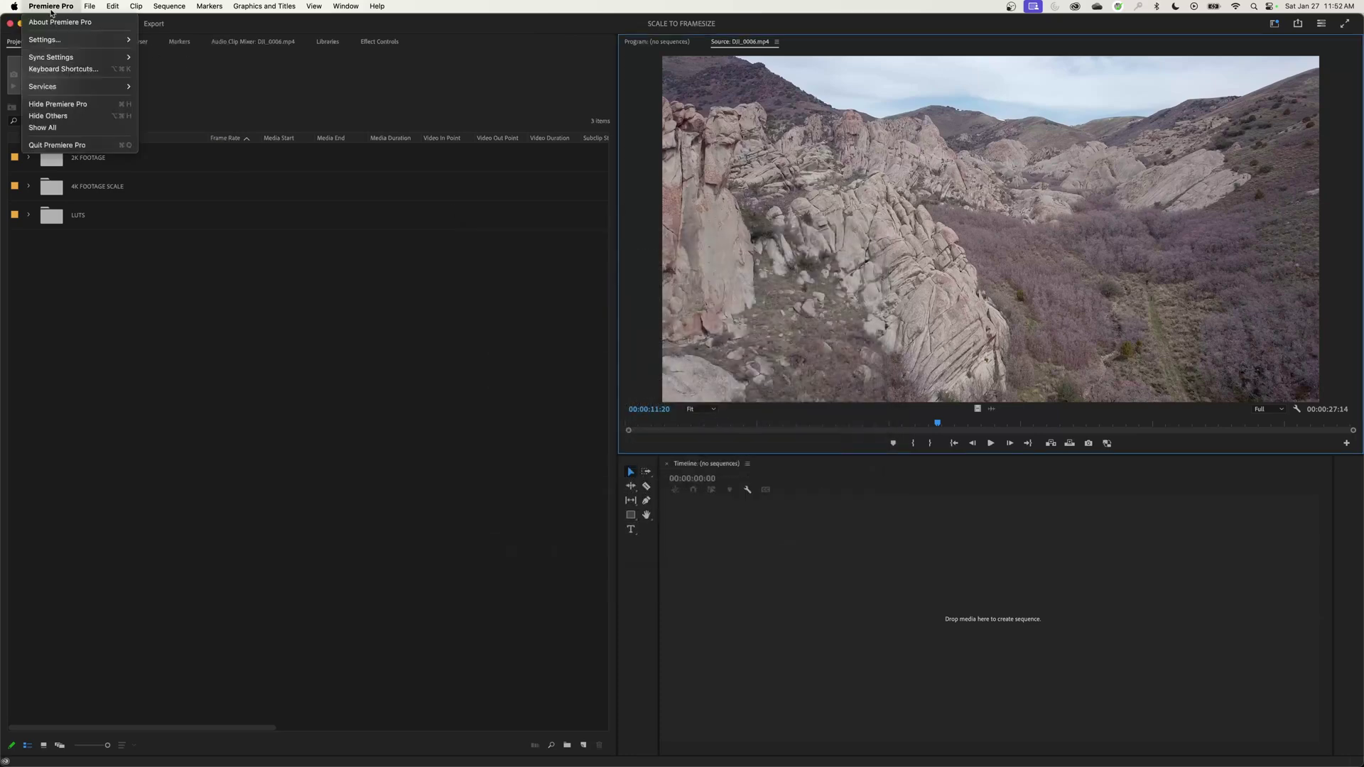
mouse_move(60, 43)
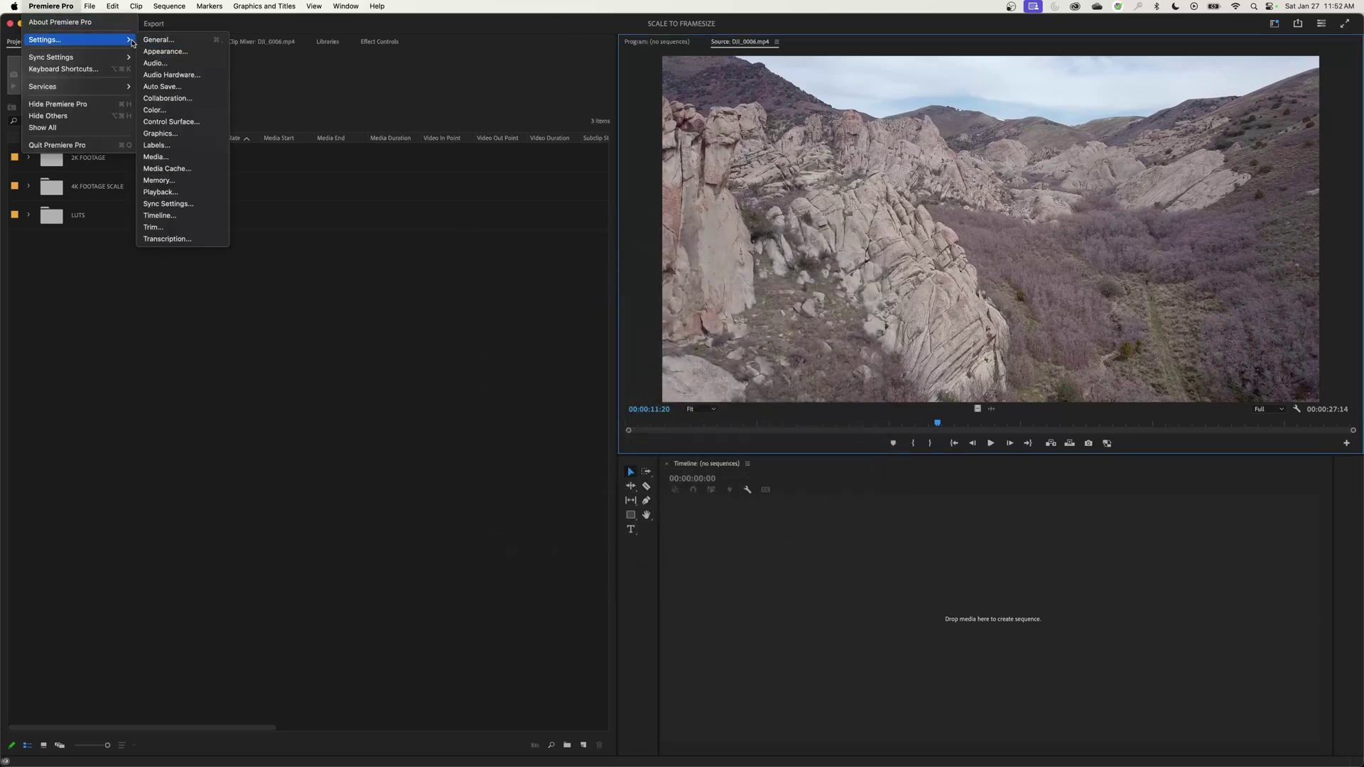
mouse_move(110, 12)
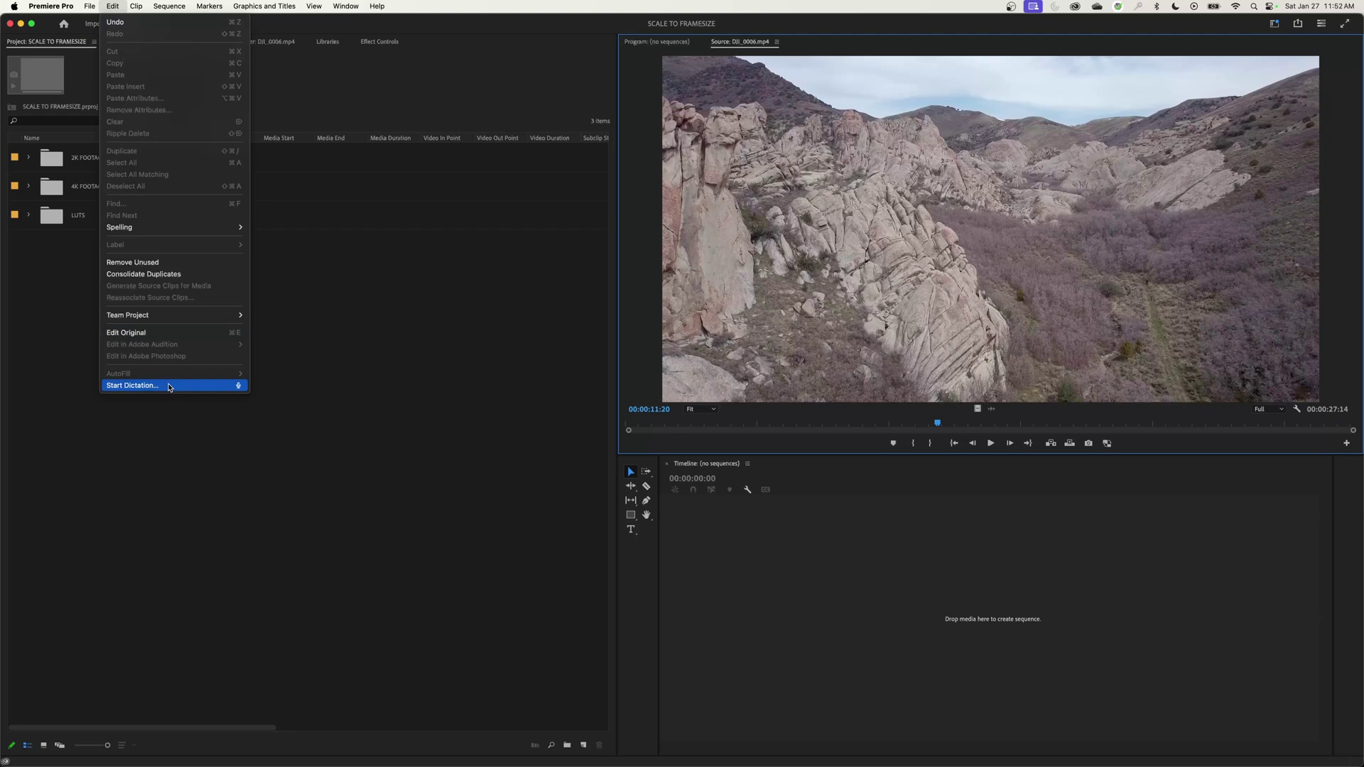
mouse_move(51, 5)
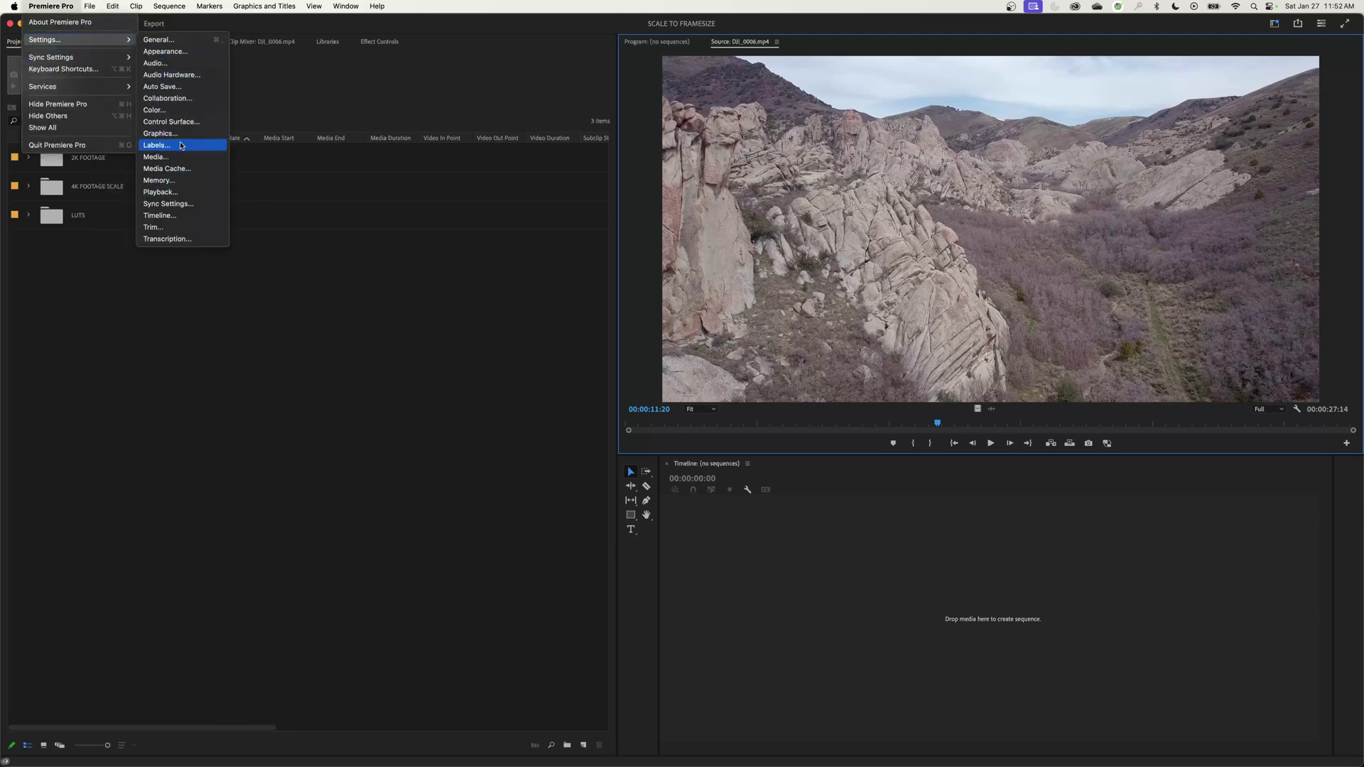
click(179, 156)
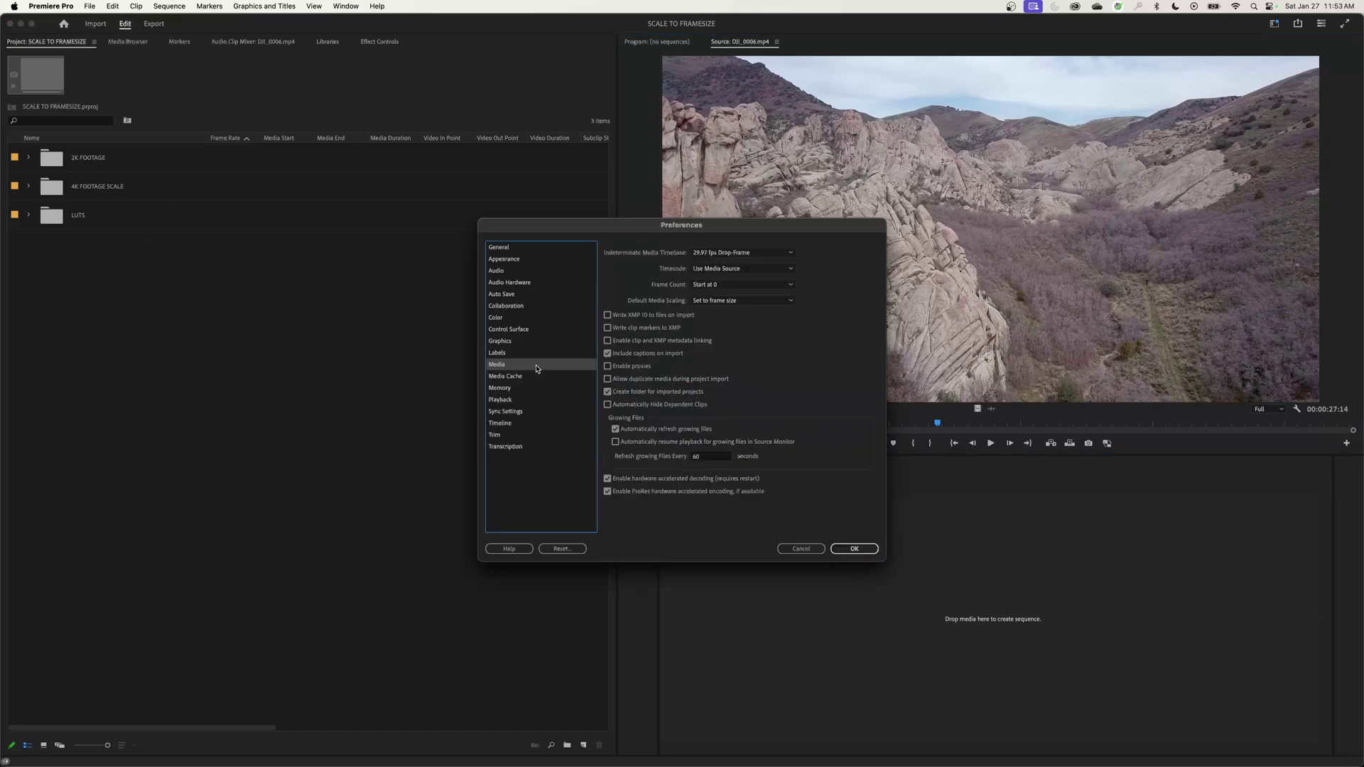
click(742, 301)
click(717, 287)
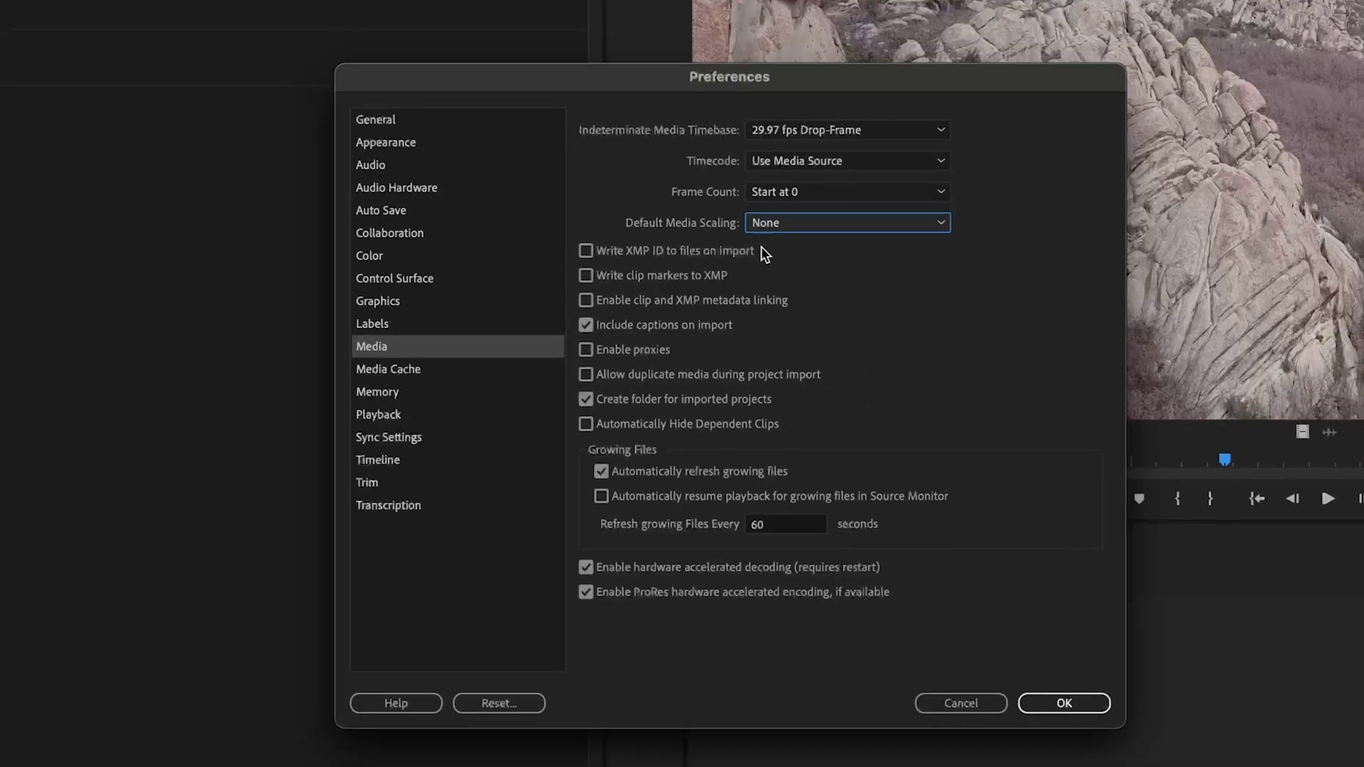
click(961, 702)
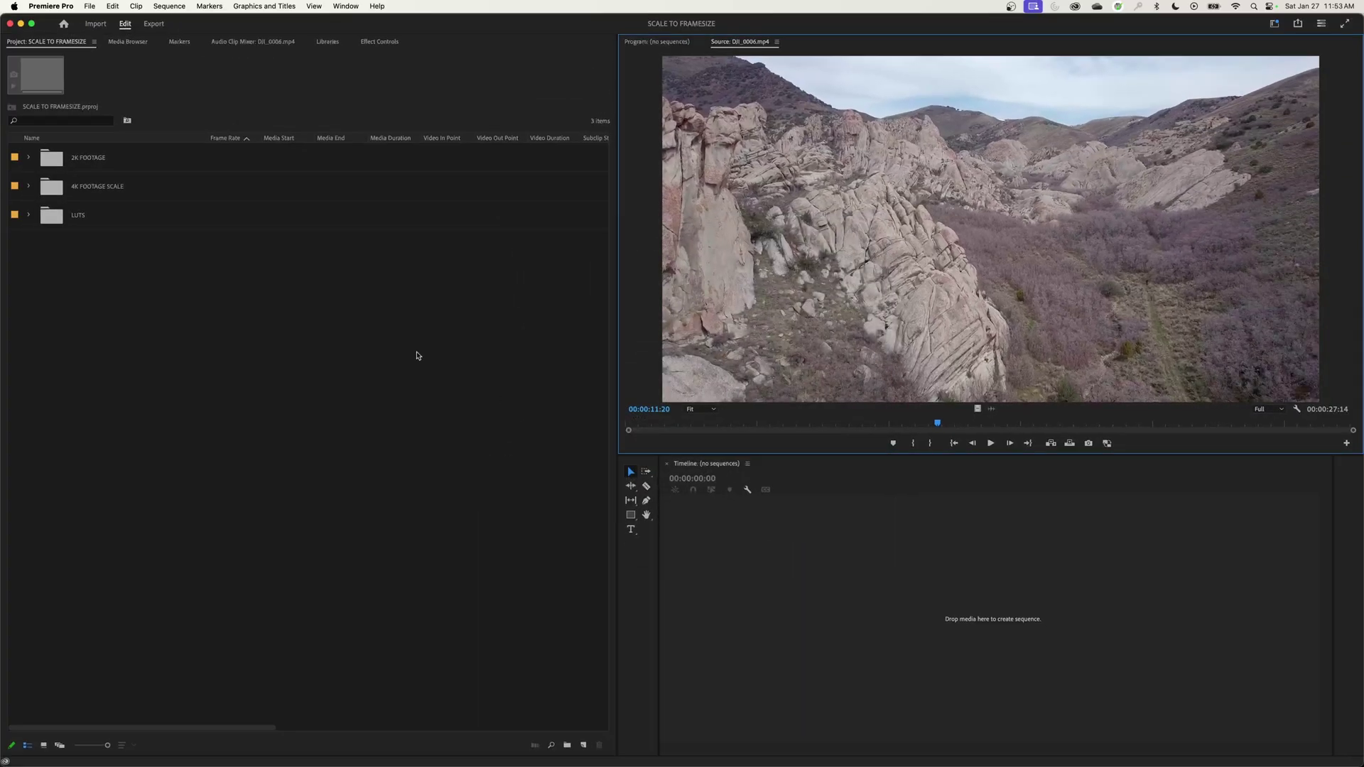
Step: Import DJI_0006.mp4, DJI_0008.mp4, DJI_0010.mp4 and DJI_0013.mp4 from the 2K FOOTAGE folder into the 2K FOOTAGE bin
click(88, 166)
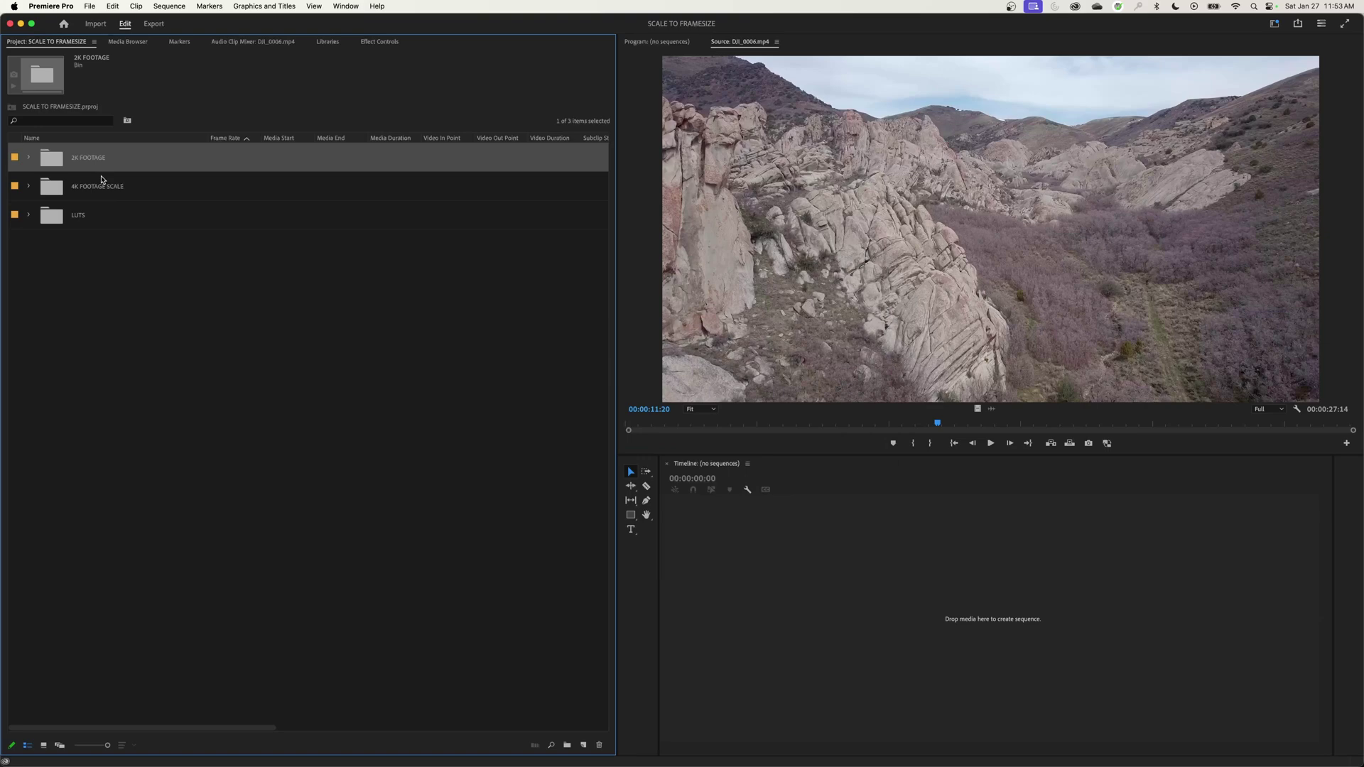
key(super+i)
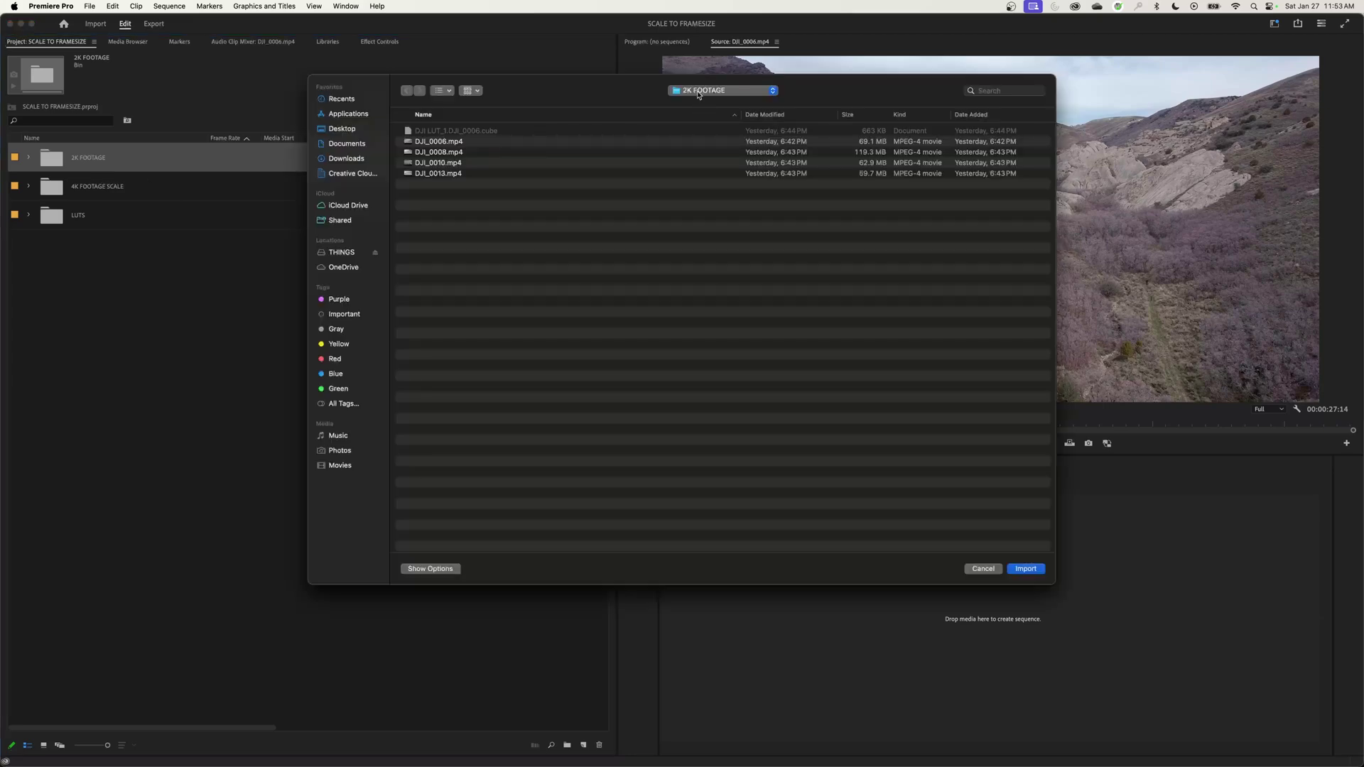
click(446, 142)
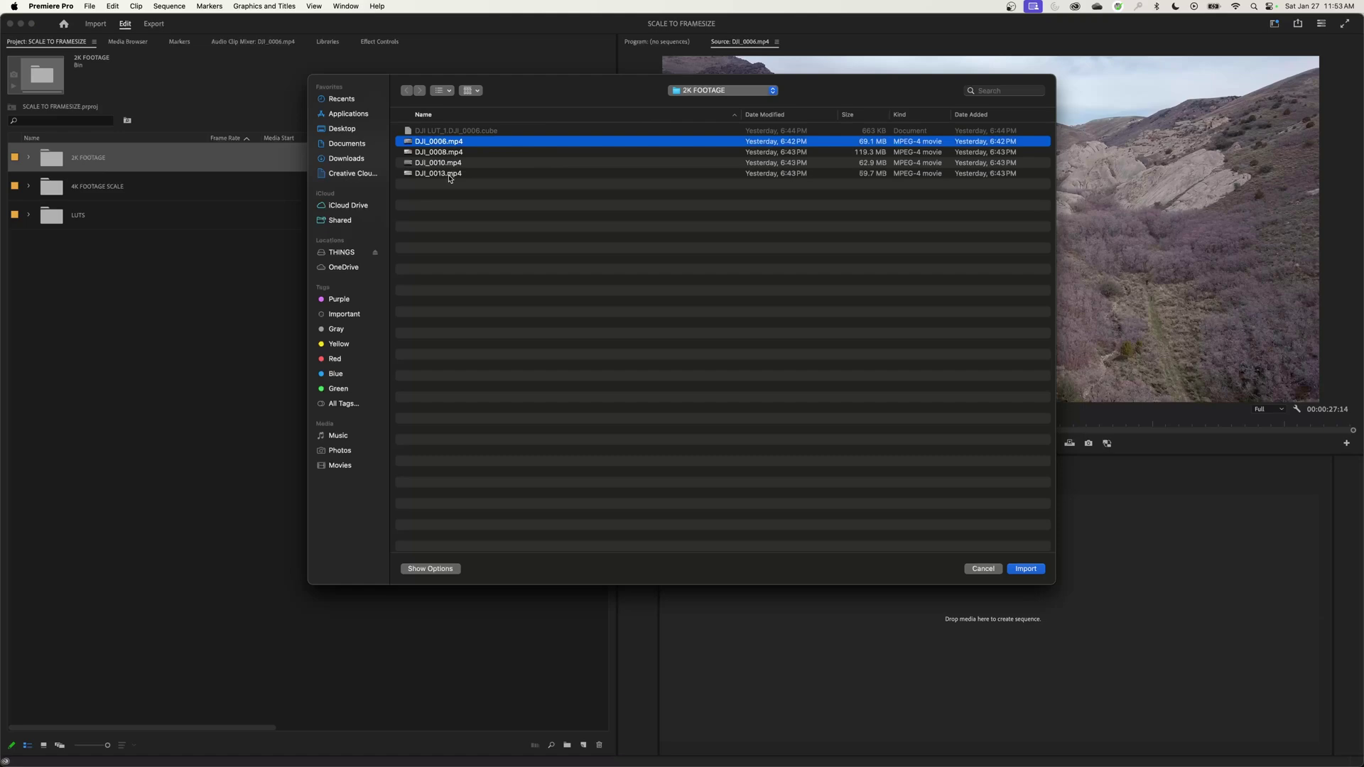
shift+click(448, 174)
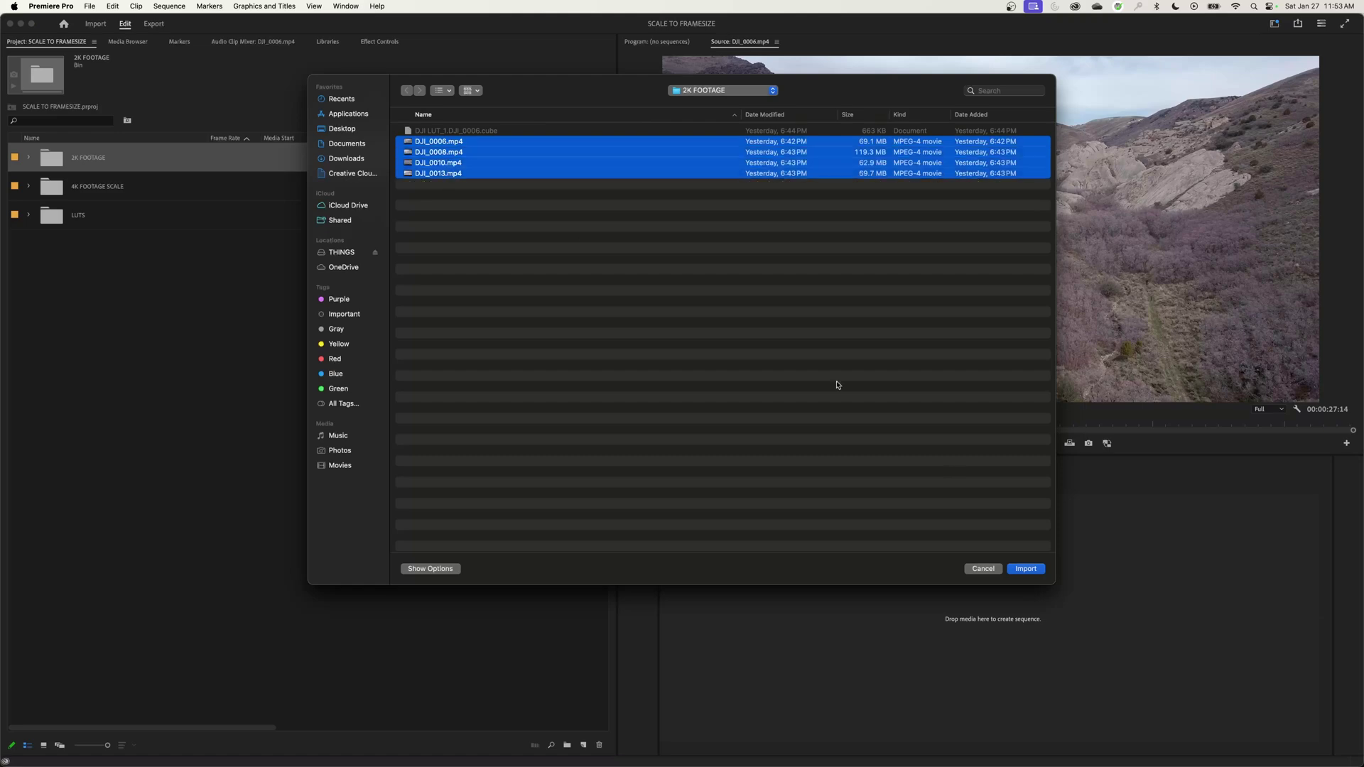
click(1025, 569)
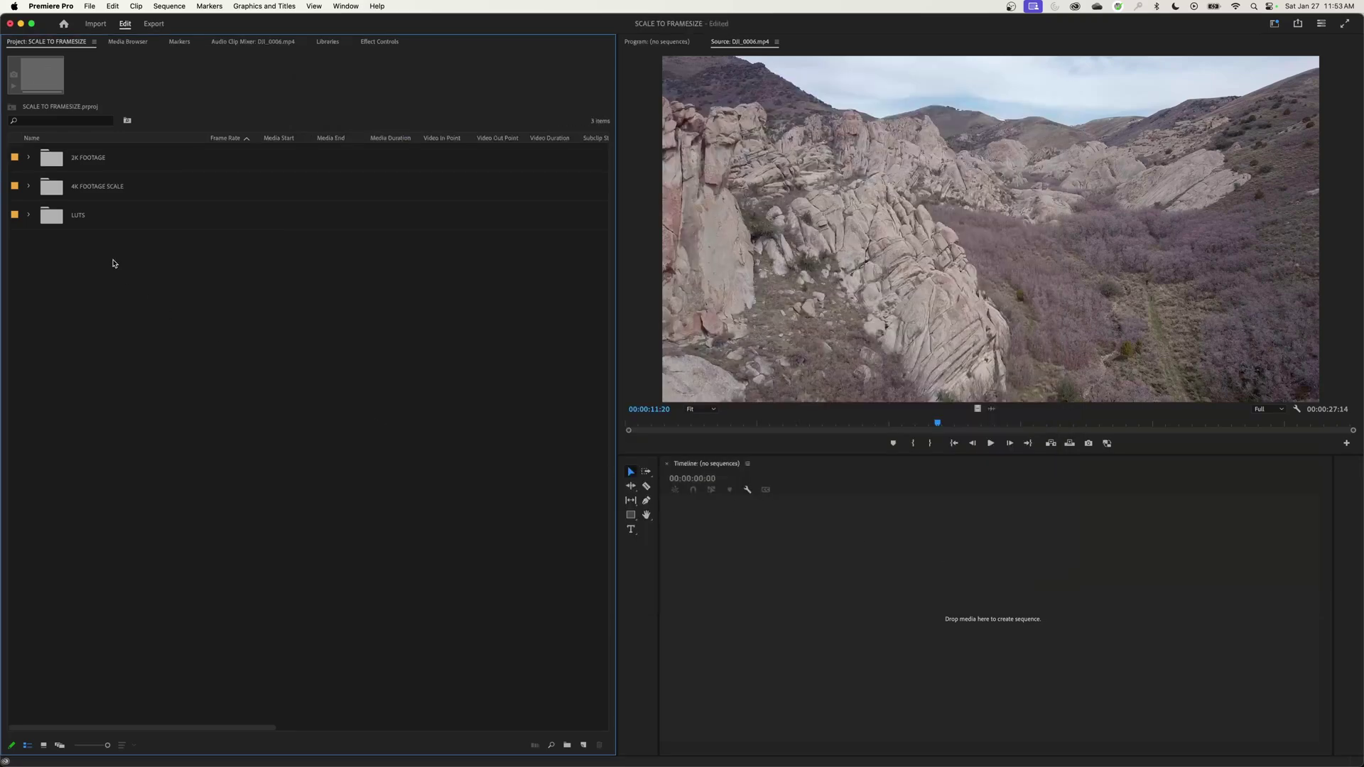
click(29, 158)
click(29, 158)
Step: Import the four .mov clips from the 4K FOOTAGE folder in Downloads into the 4K FOOTAGE SCALE bin
click(43, 197)
key(super+i)
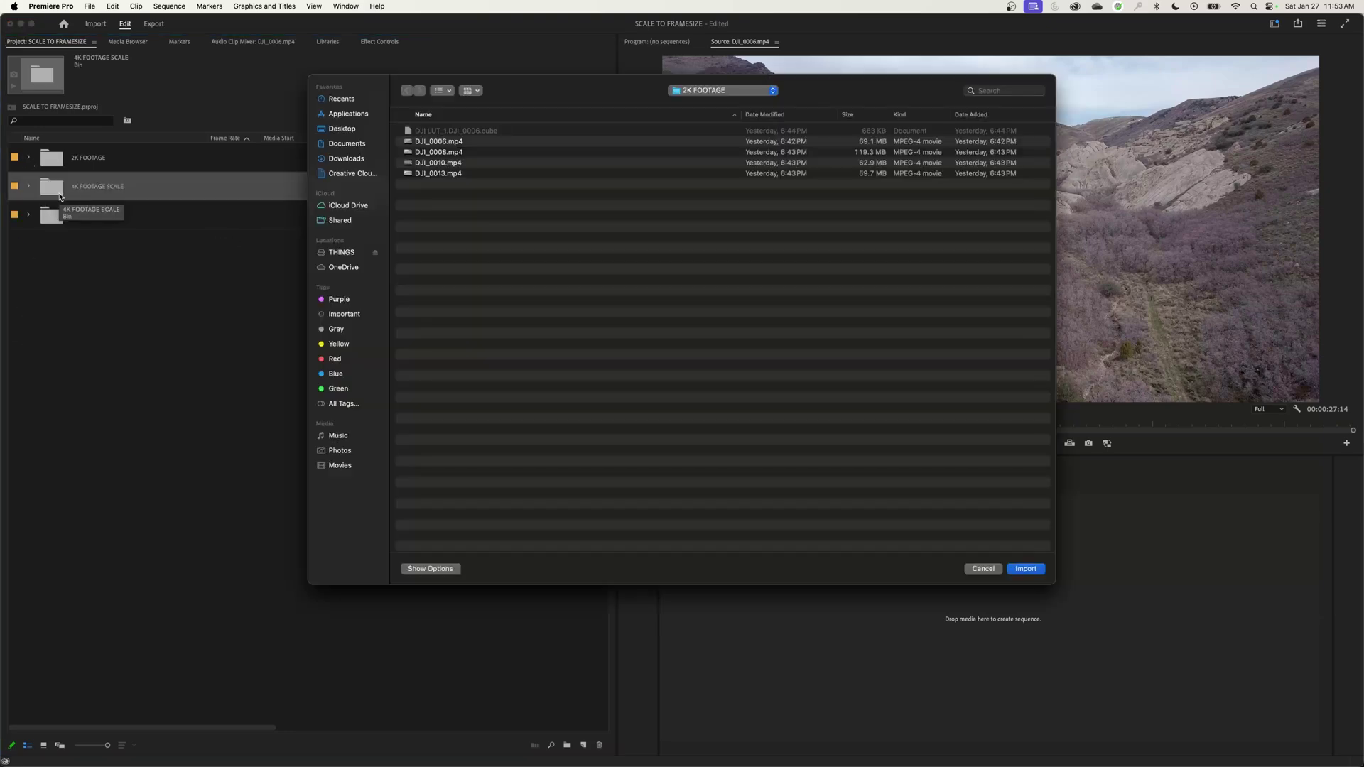
click(717, 96)
click(710, 217)
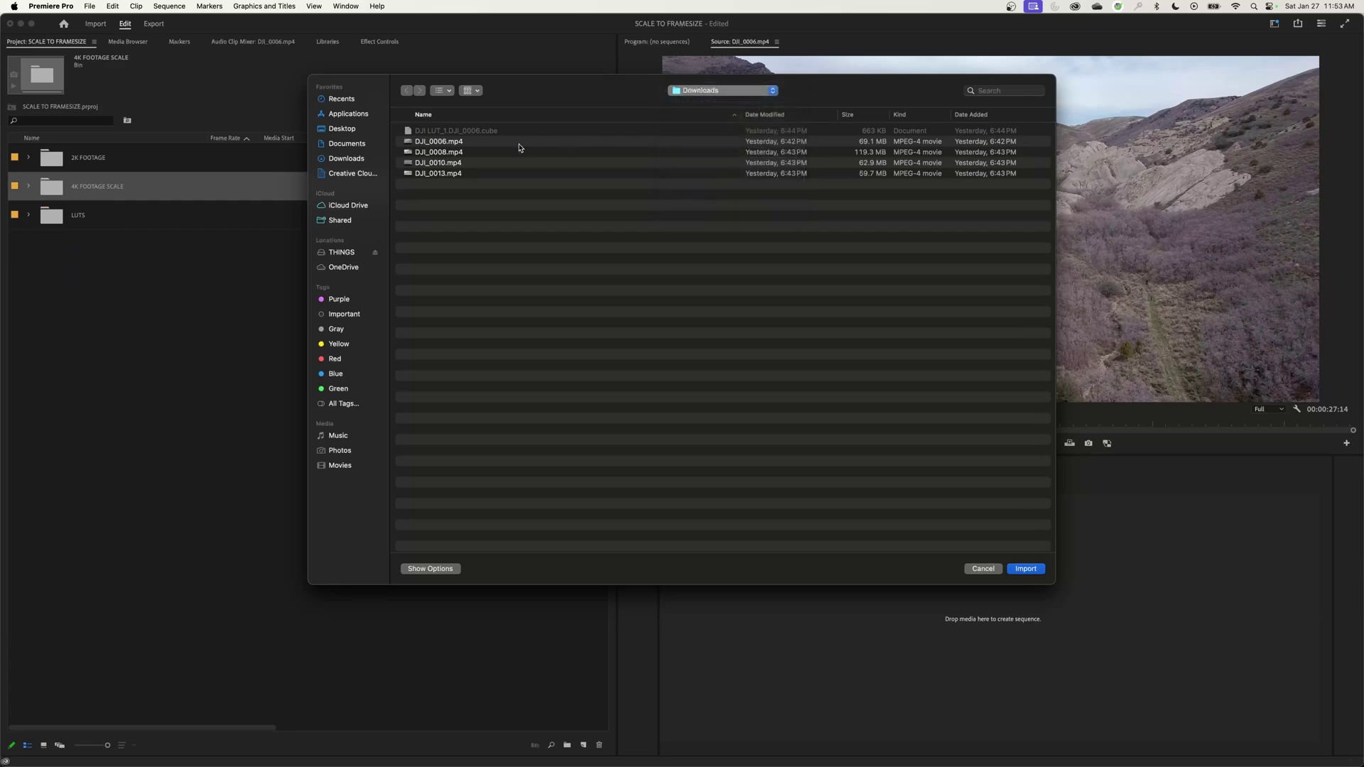
double_click(436, 146)
shift+click(463, 162)
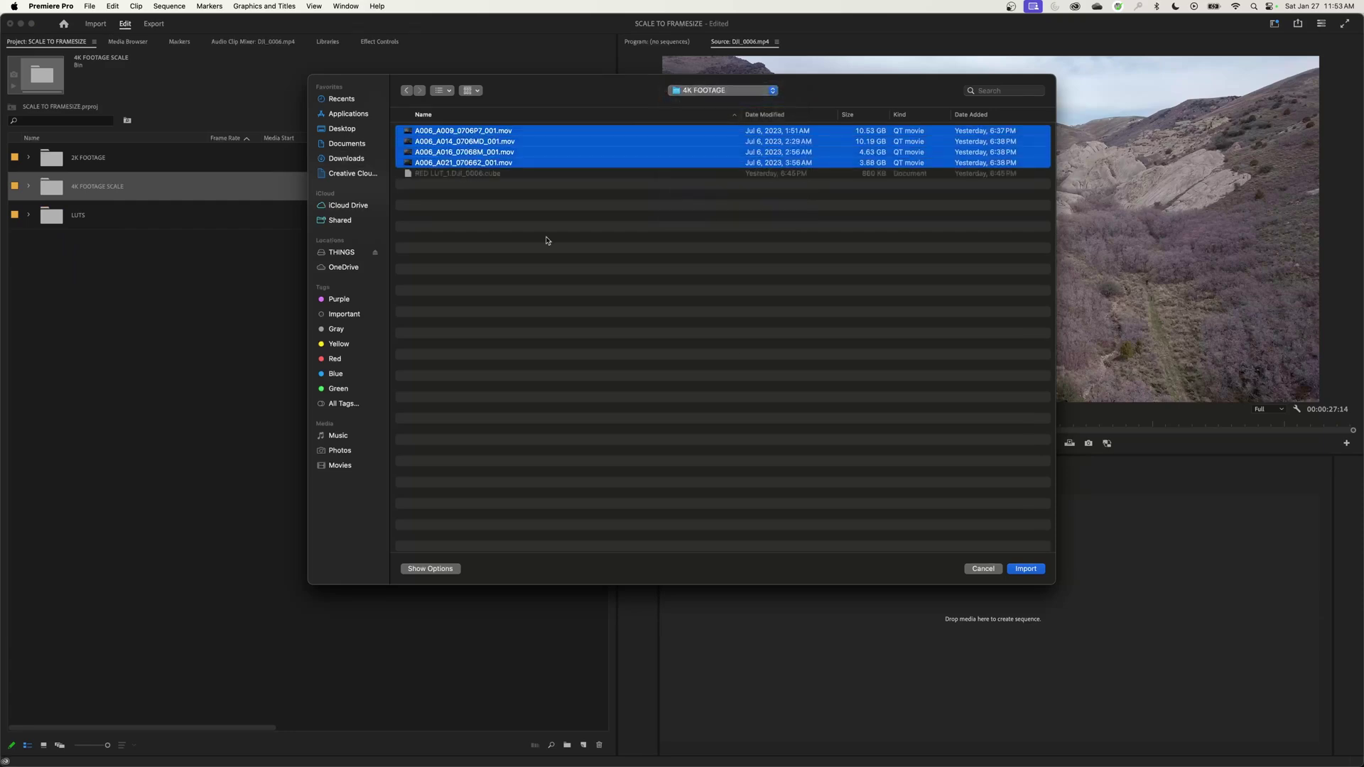
click(1024, 569)
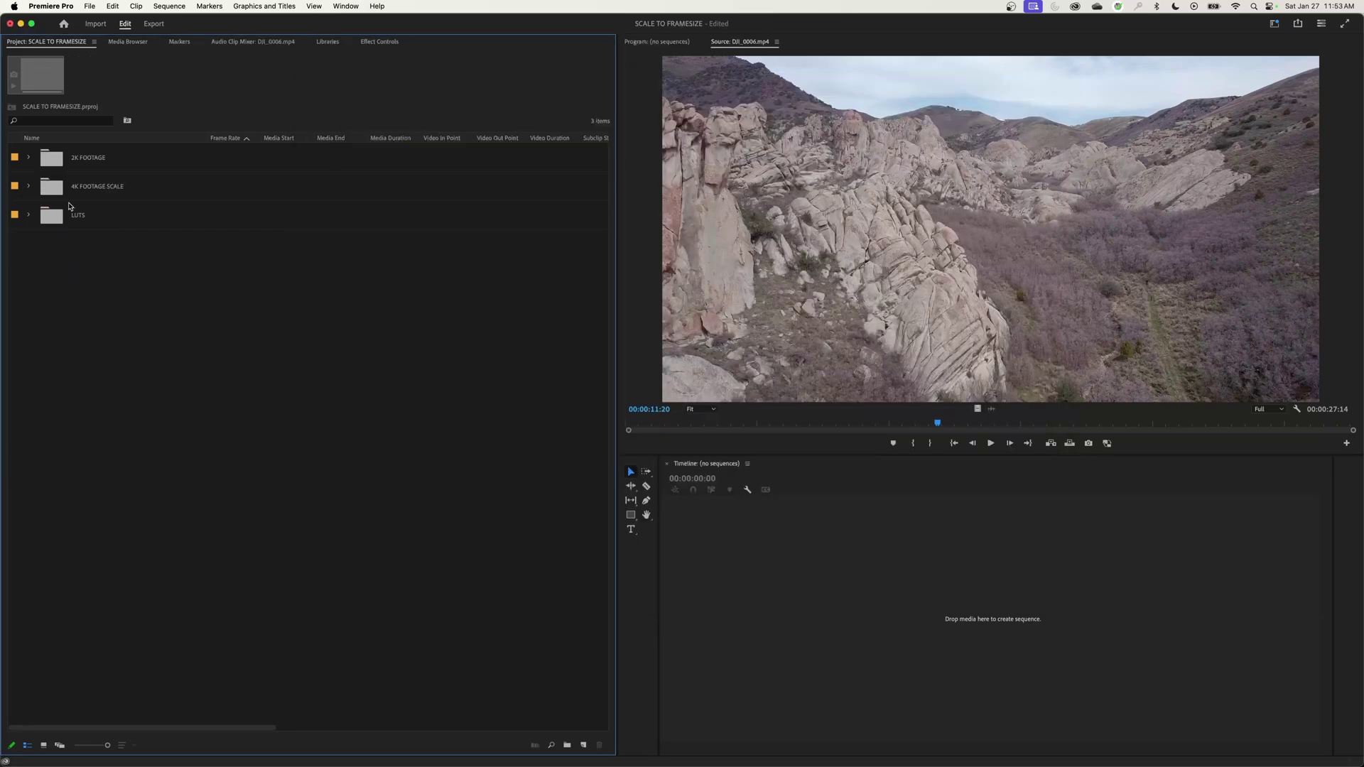
Step: Expand both footage bins and compare the frame sizes of DJI_0006.mp4 and the first 4K clip
click(29, 187)
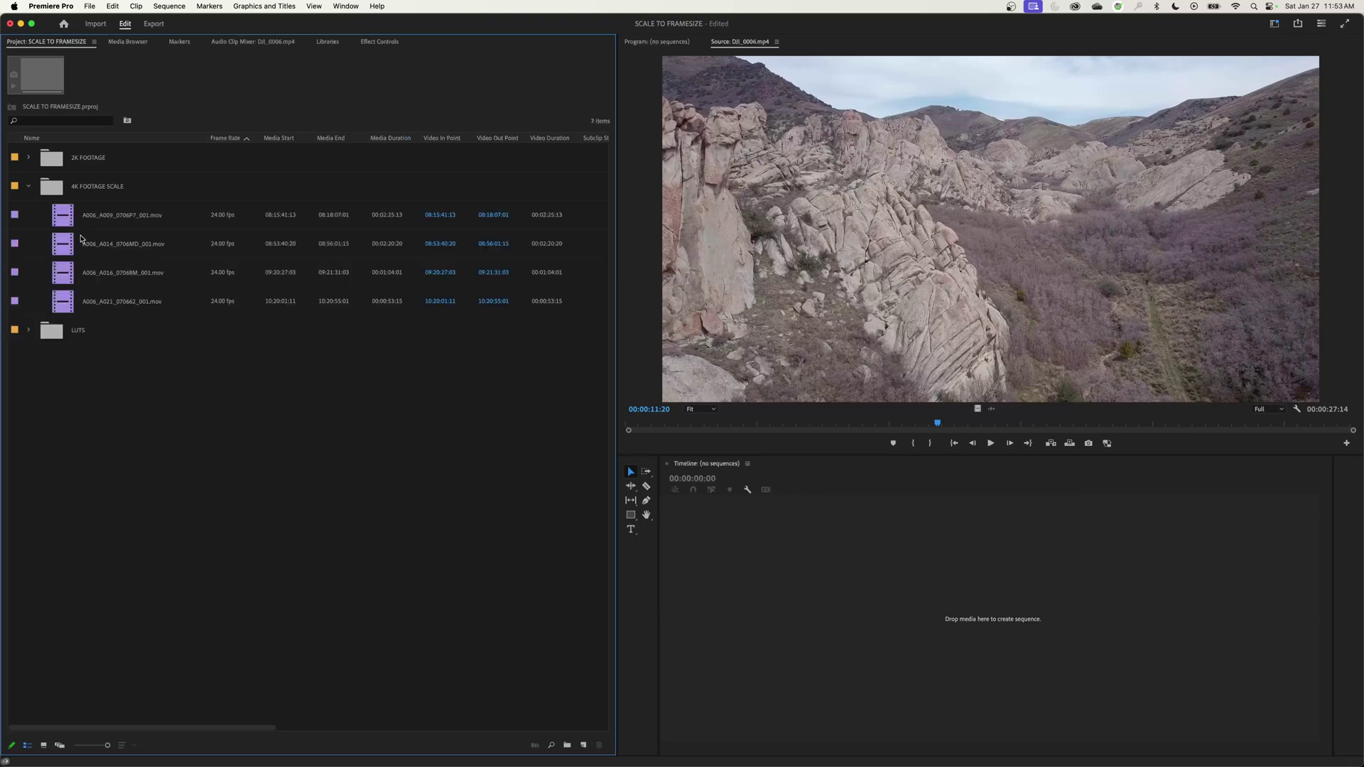
click(83, 217)
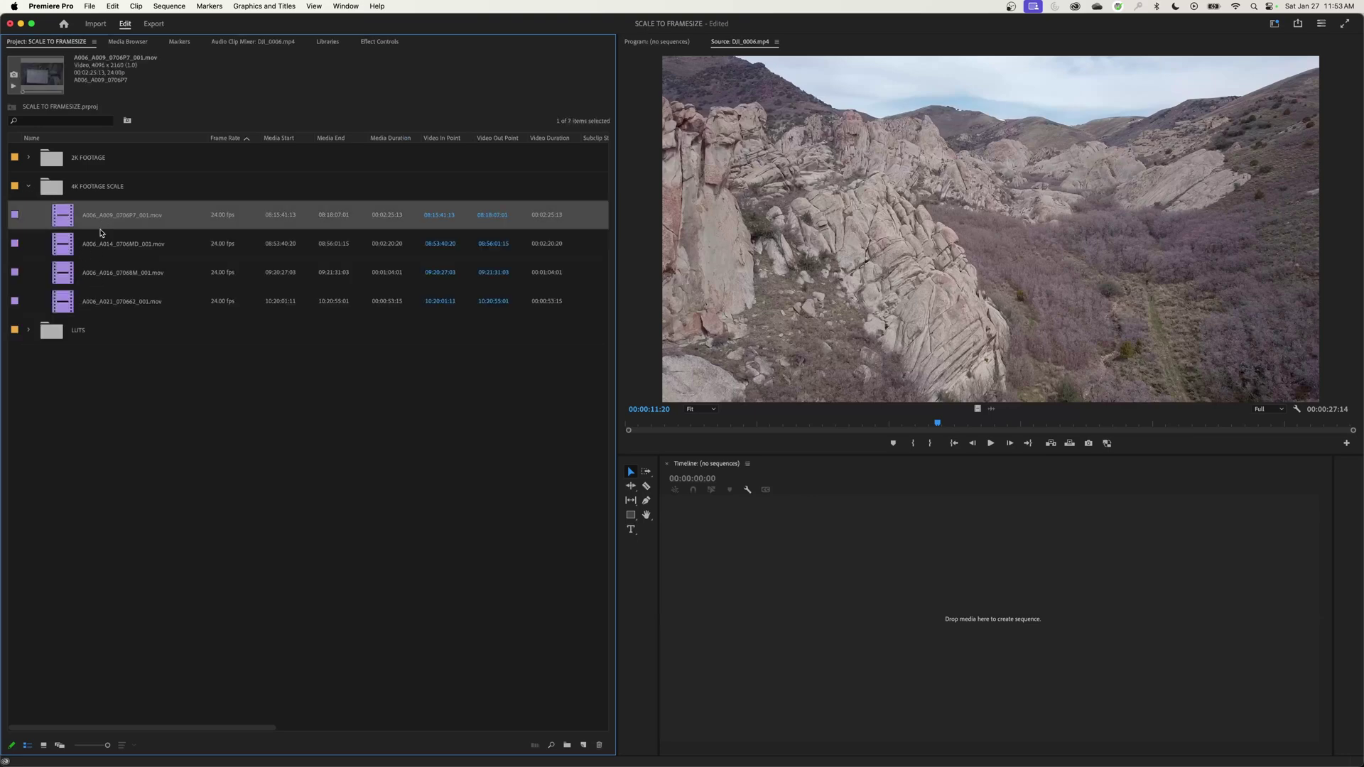
click(28, 158)
click(68, 188)
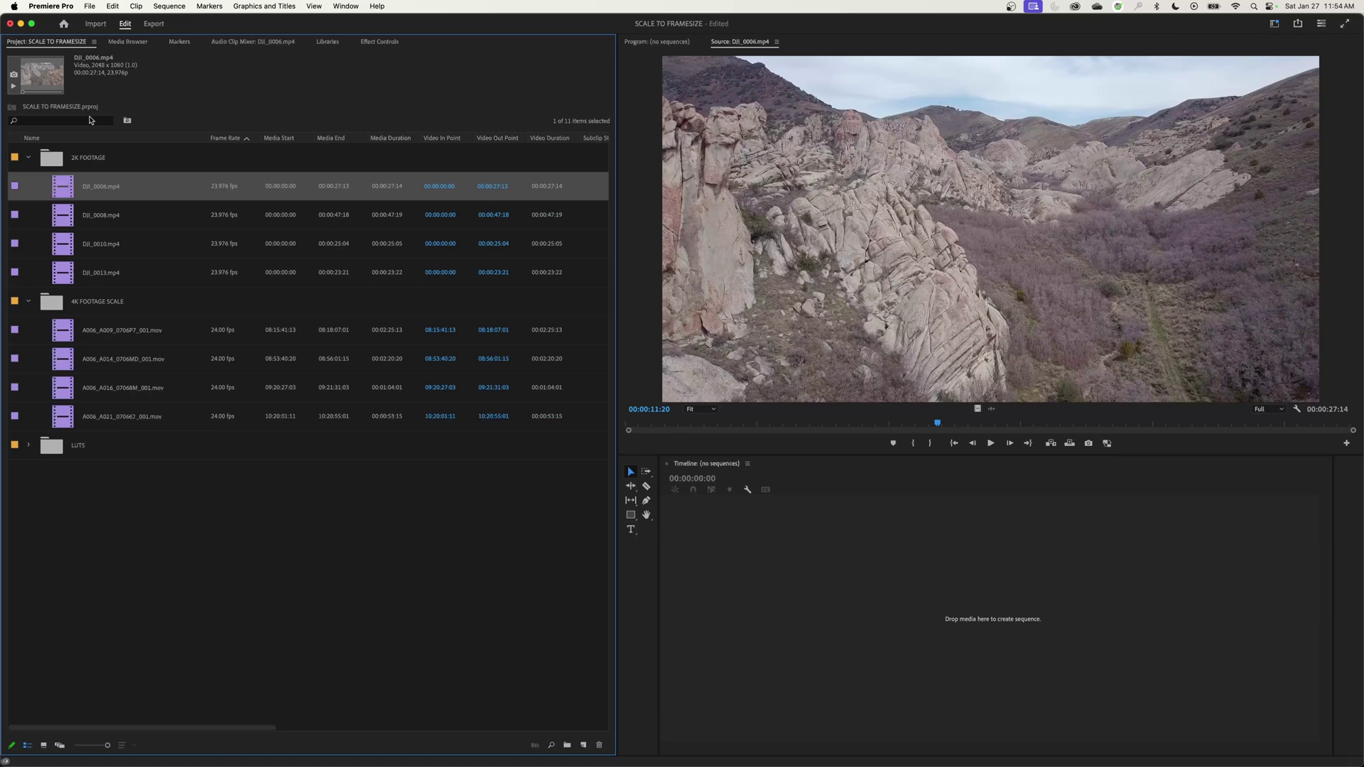
click(97, 339)
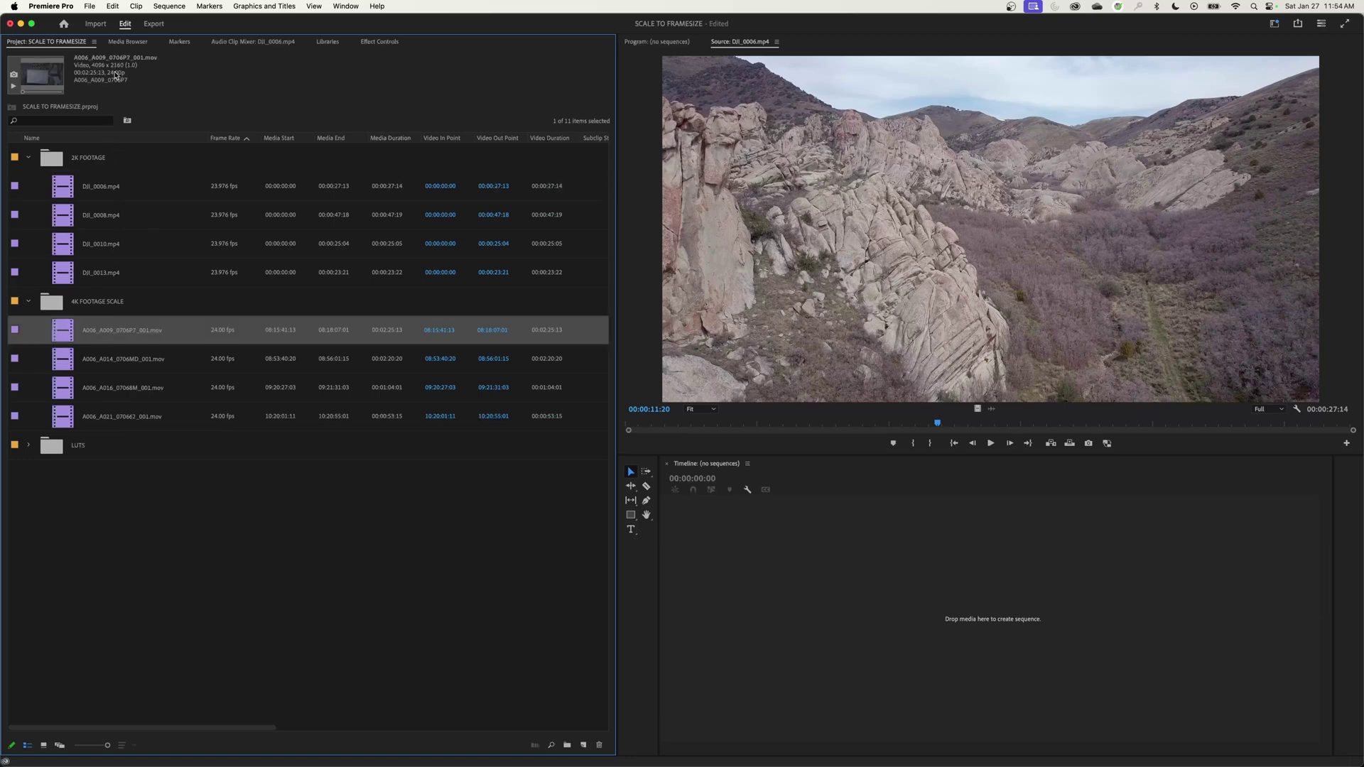
click(98, 191)
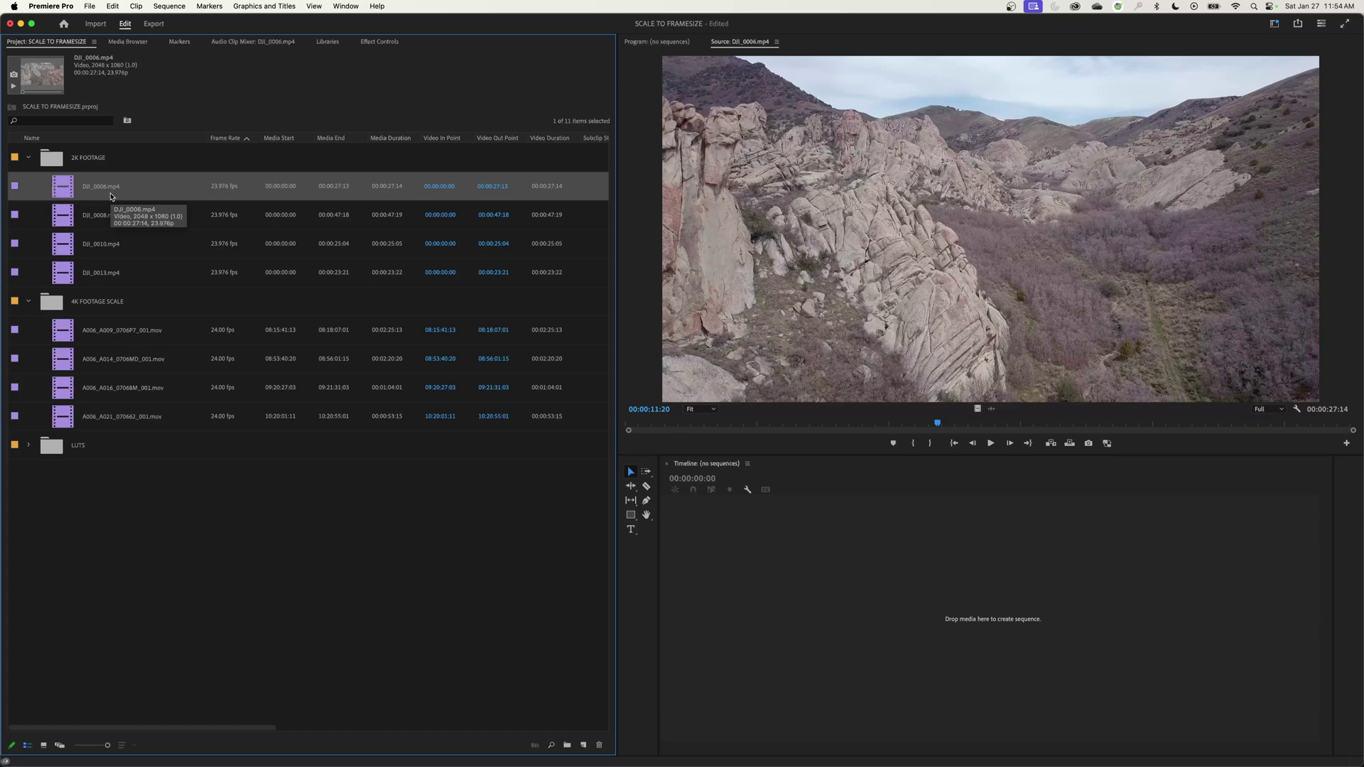
click(100, 330)
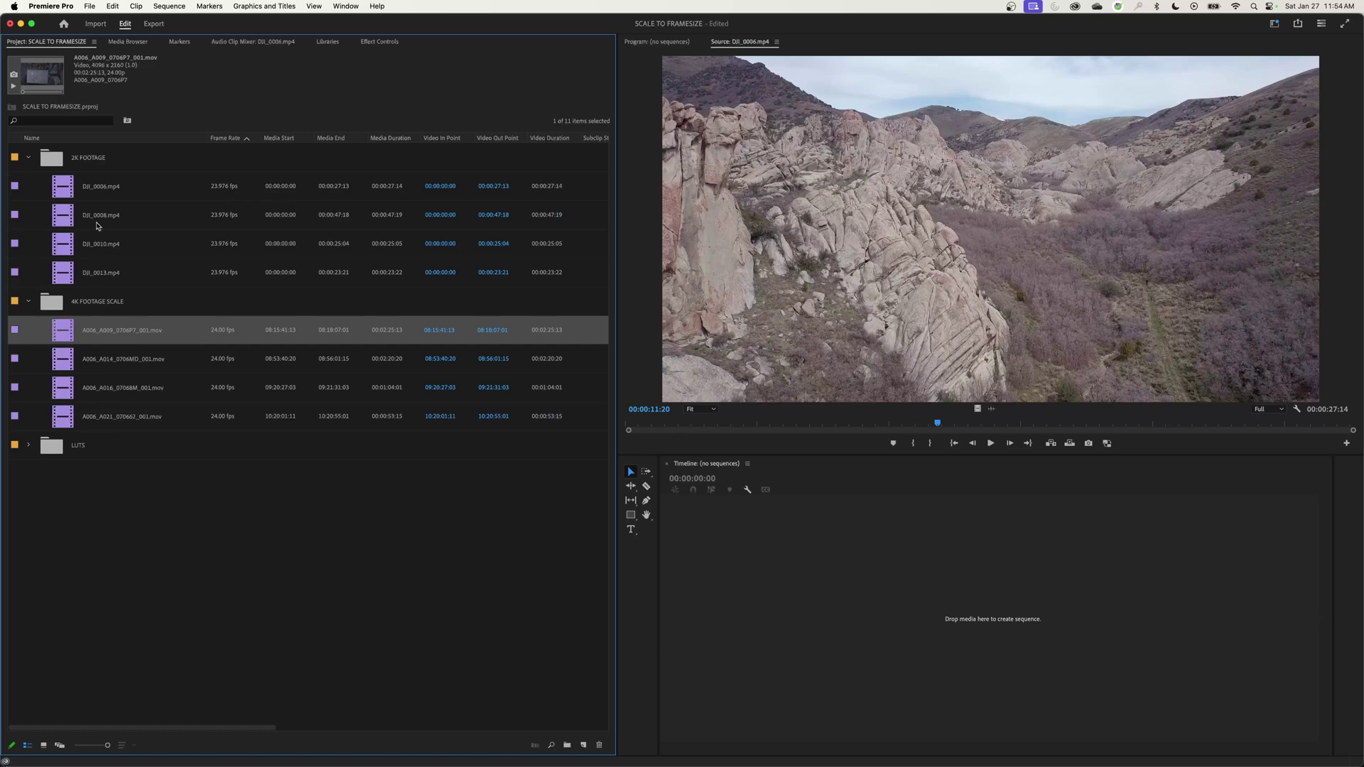
click(90, 189)
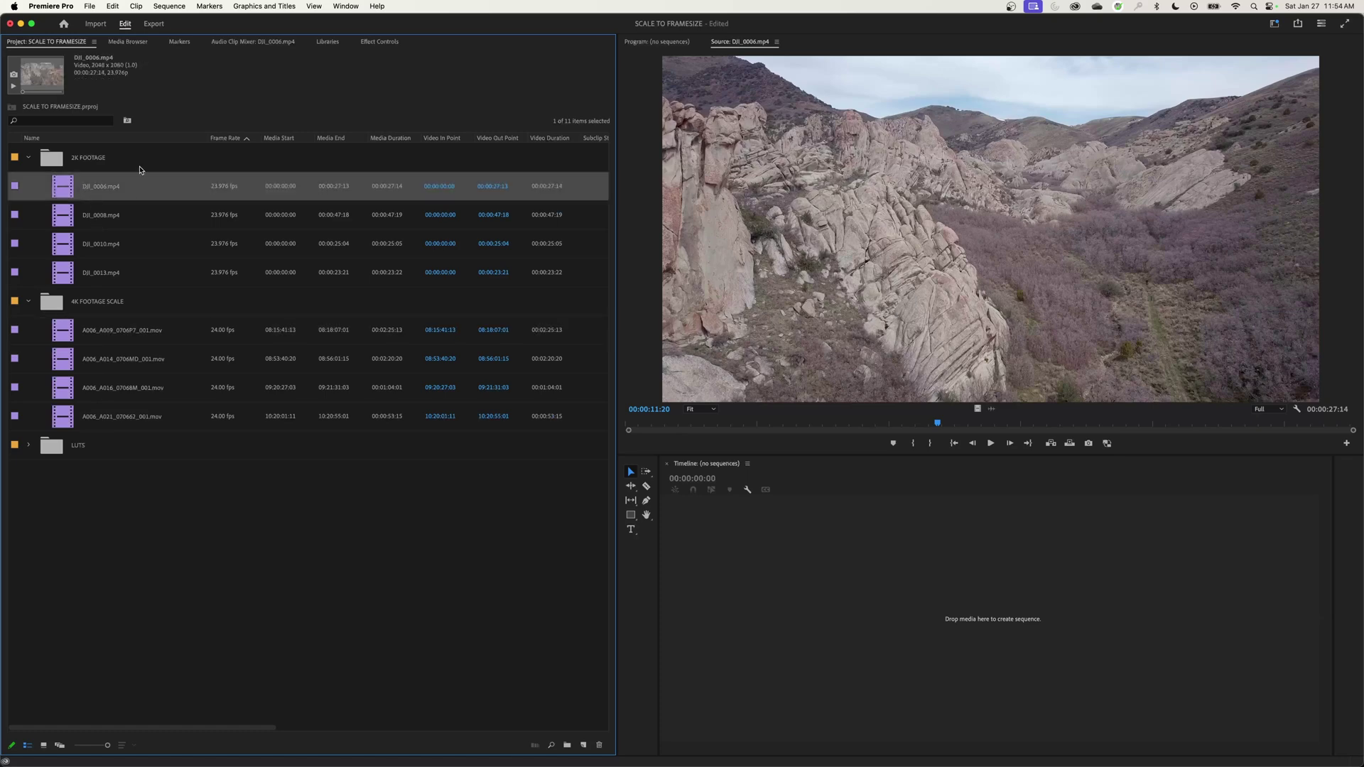
Step: Switch to Calculator and multiply 2048 by 1080 to get the 2K clip's pixel count
key(super+space)
text(cont)
key(Escape)
drag(371, 178, 685, 269)
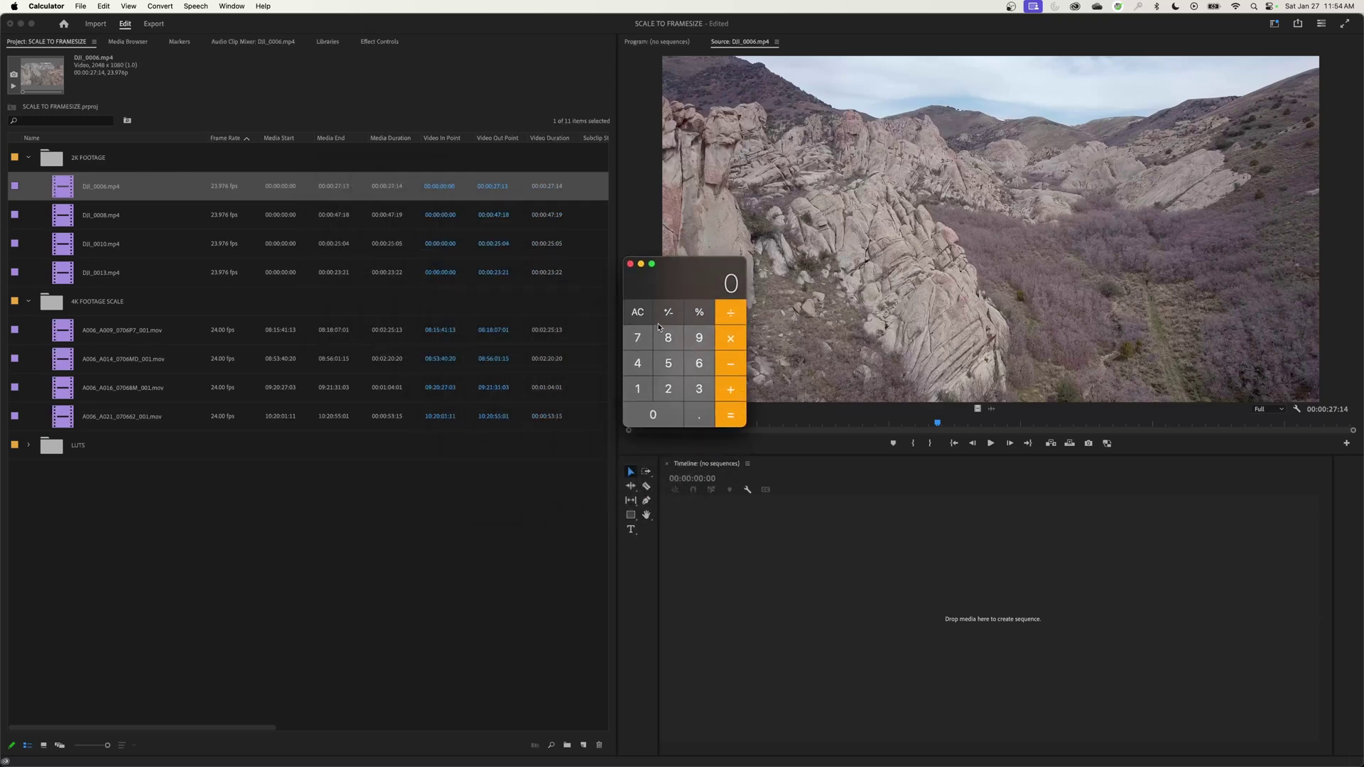
text(204)
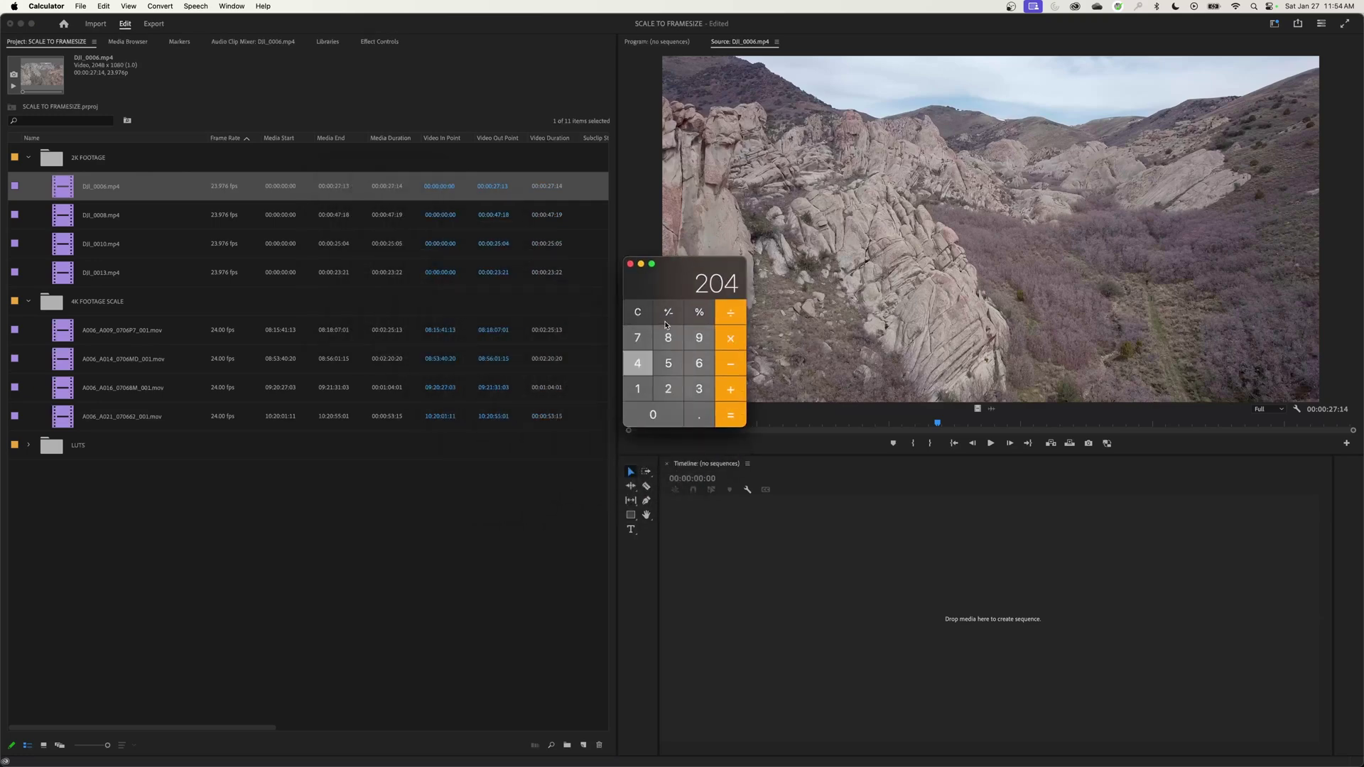
text(8/1080)
key(Return)
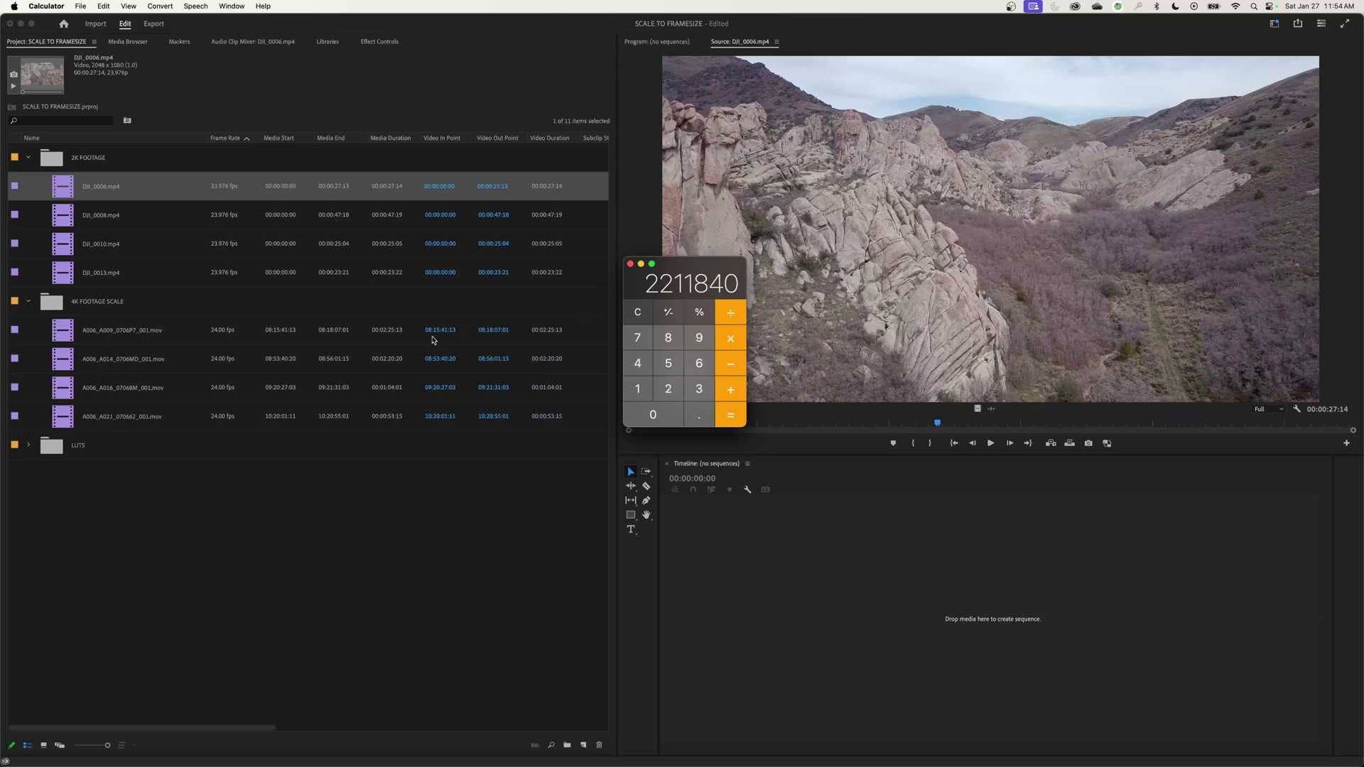
Step: Save the project and multiply 4096 by 2160 in Calculator to get the first 4K clip's pixel count
click(152, 340)
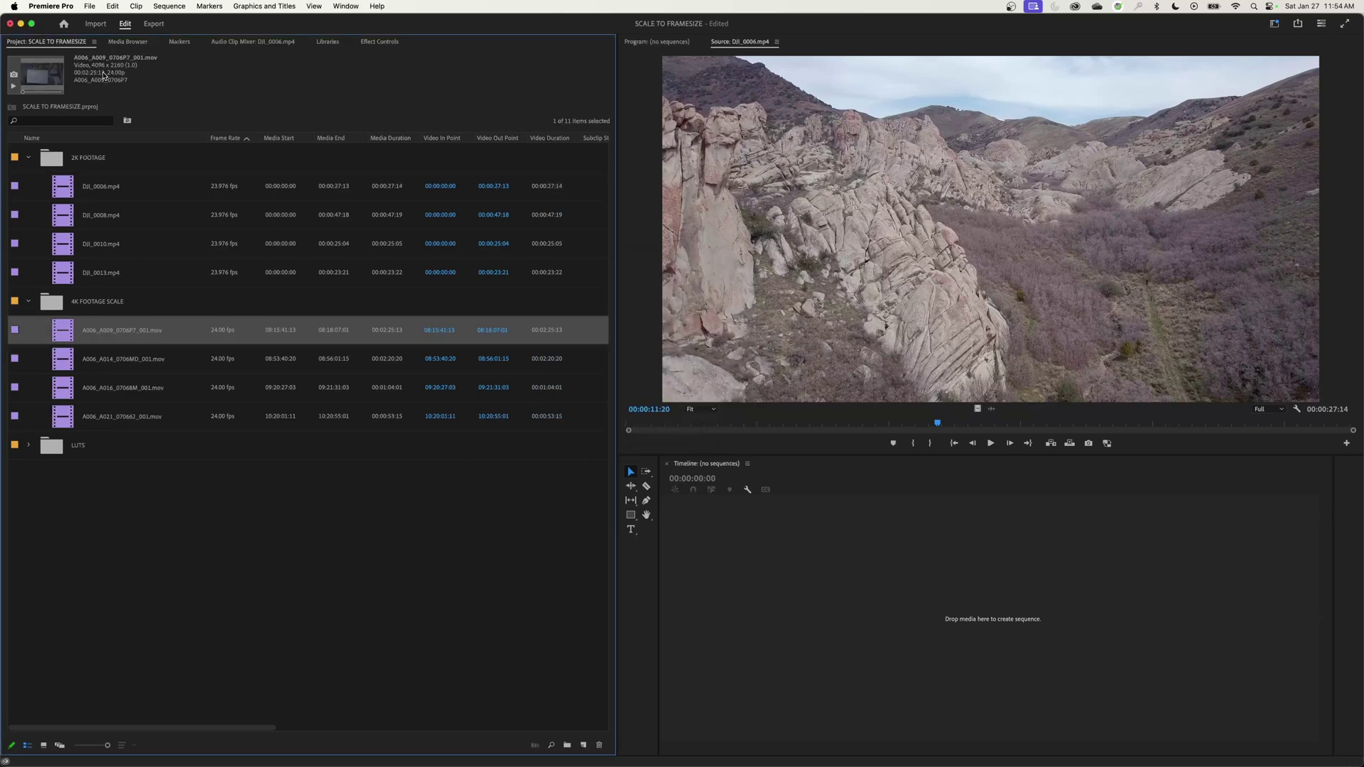
key(super+s)
key(super+Tab)
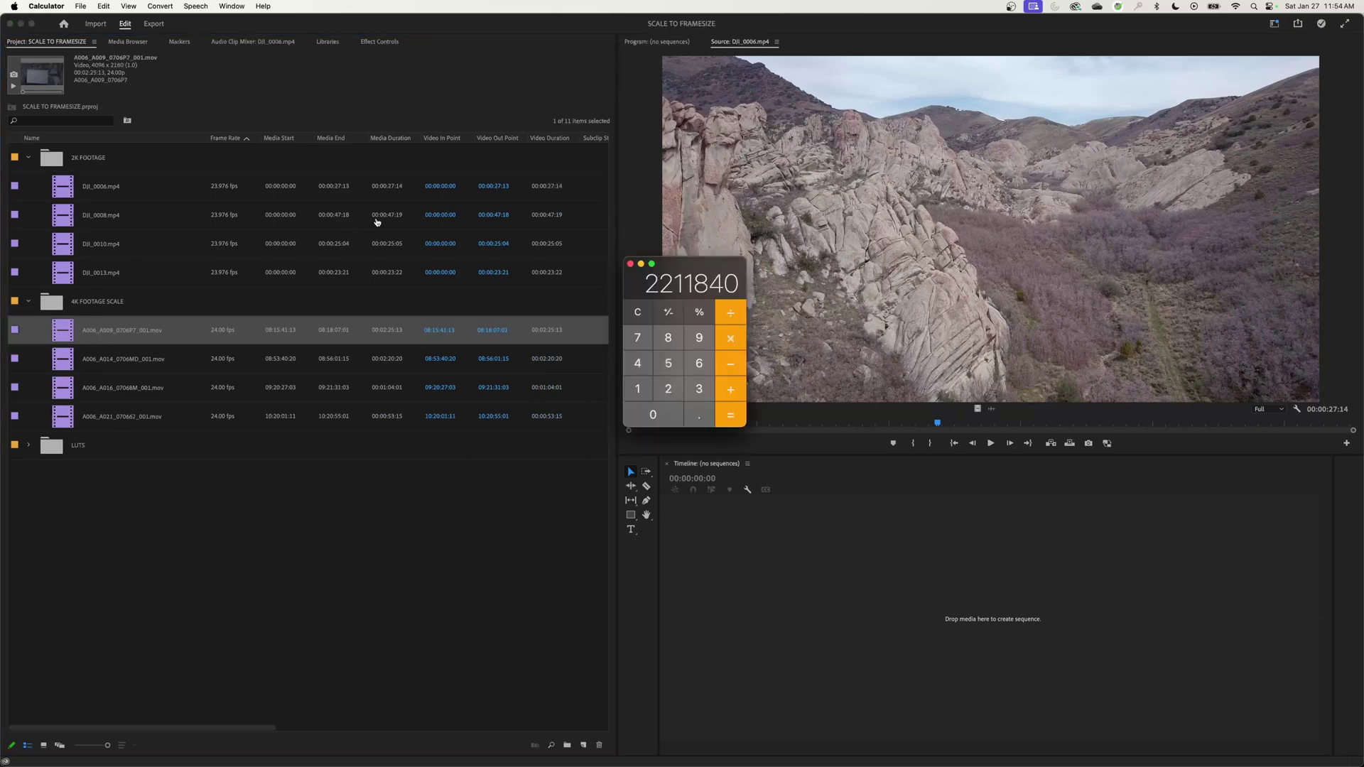
text(4096)
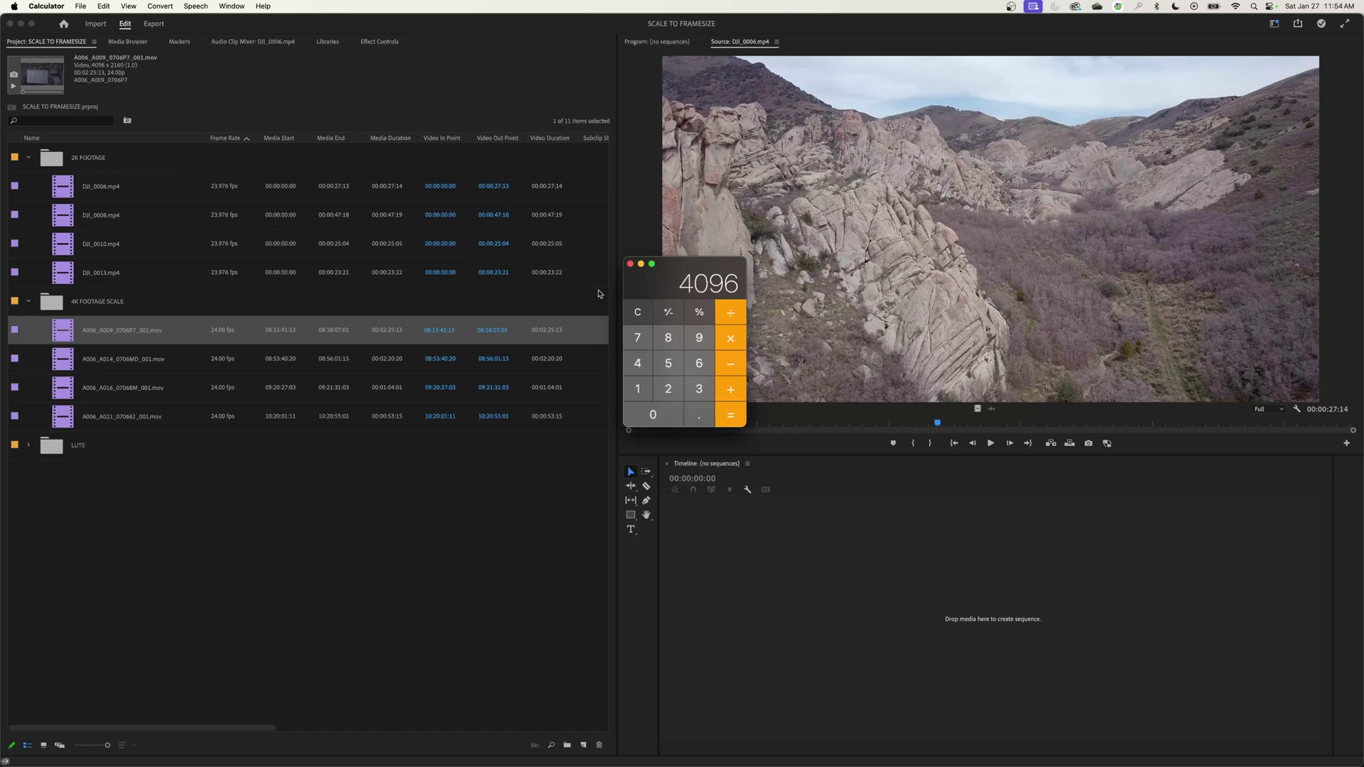
text(*2160)
key(Return)
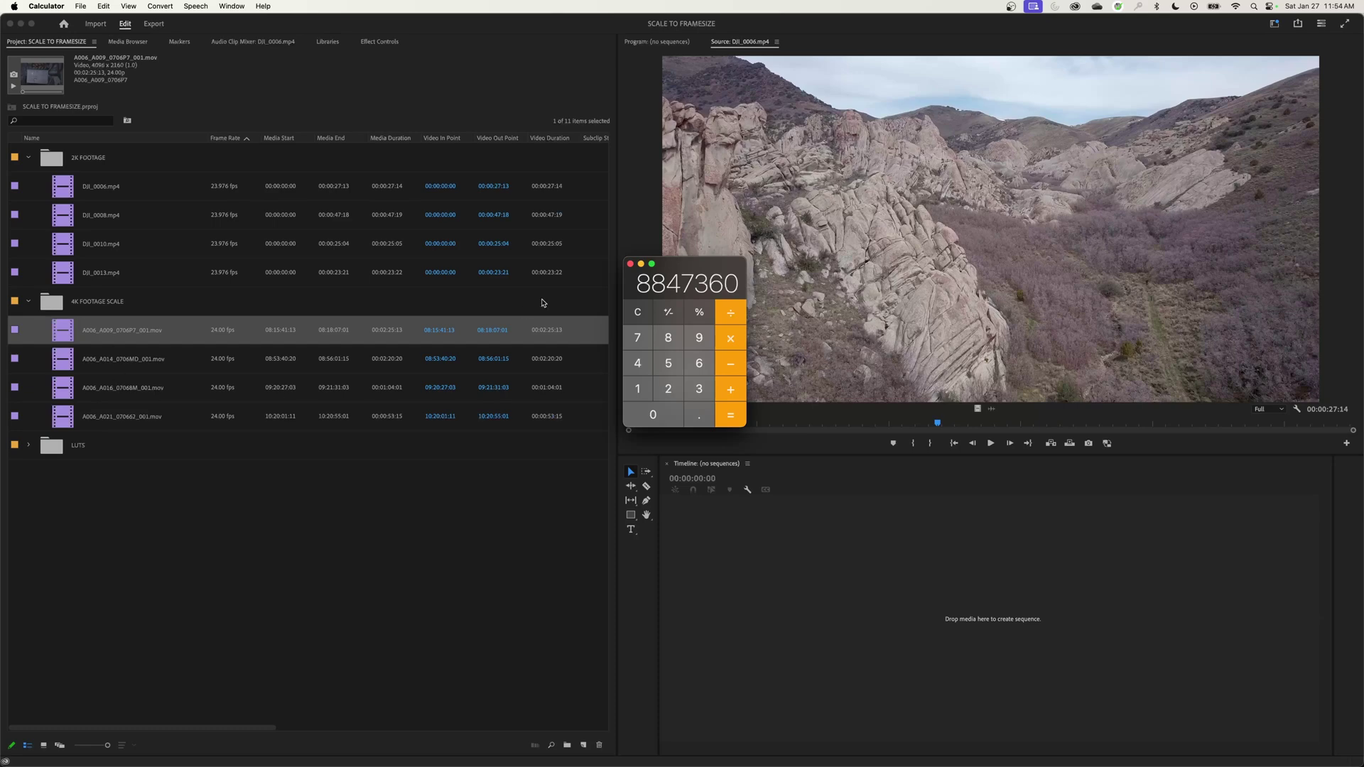
Step: Create a new sequence from DJI_0006.mp4 in the 2K FOOTAGE bin by placing it in the empty timeline
click(73, 197)
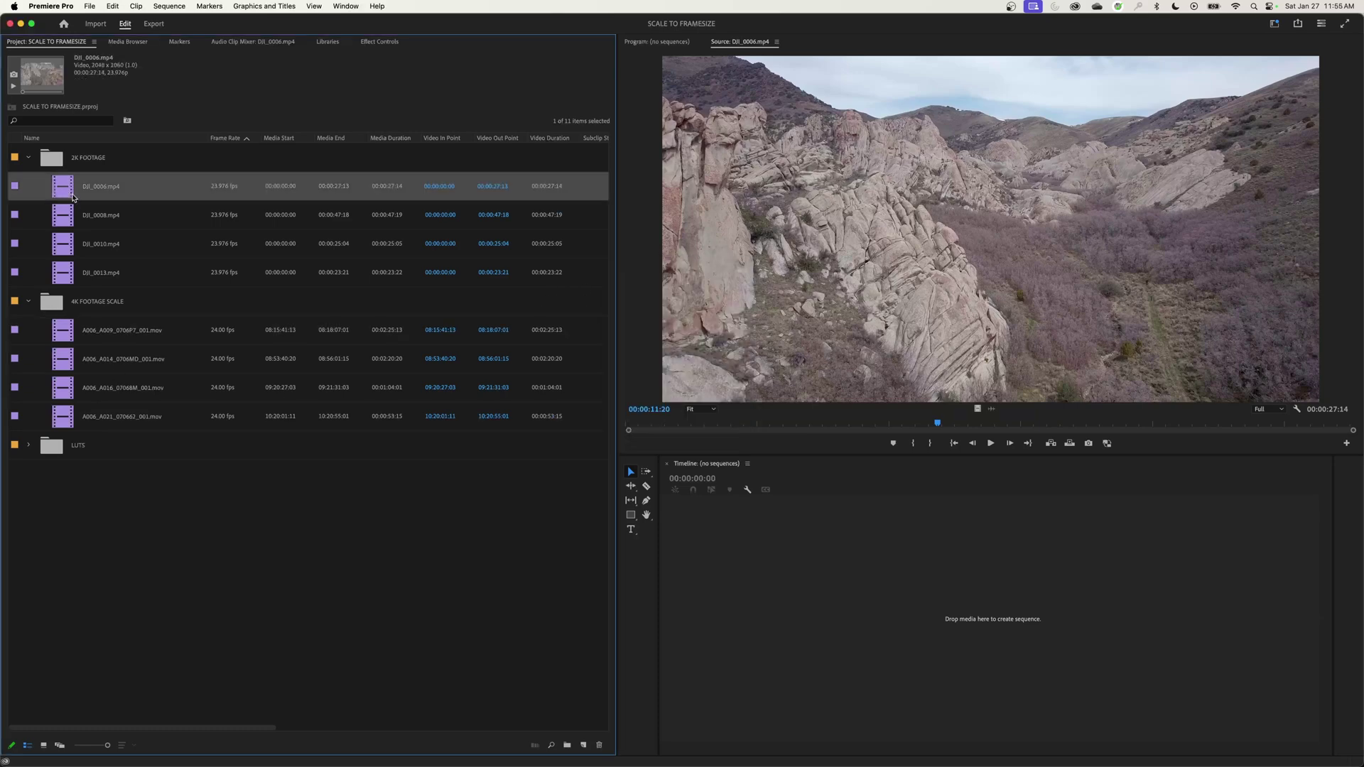
drag(71, 194, 749, 589)
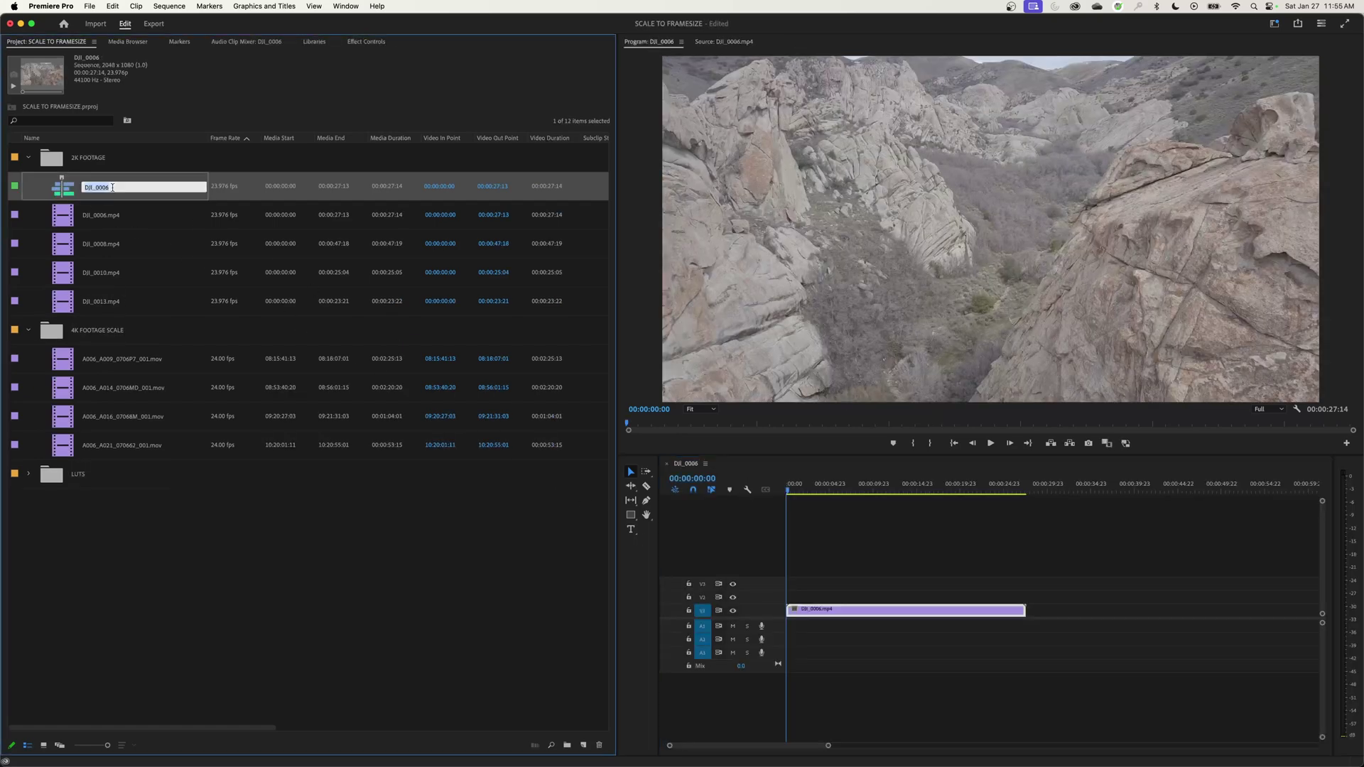
Step: Rename the new sequence 2K TIMELINE, remove its DJI_0006.mp4 clip and expand the heights of the timeline tracks
text(2k TIMELINE)
key(Return)
click(892, 610)
key(Delete)
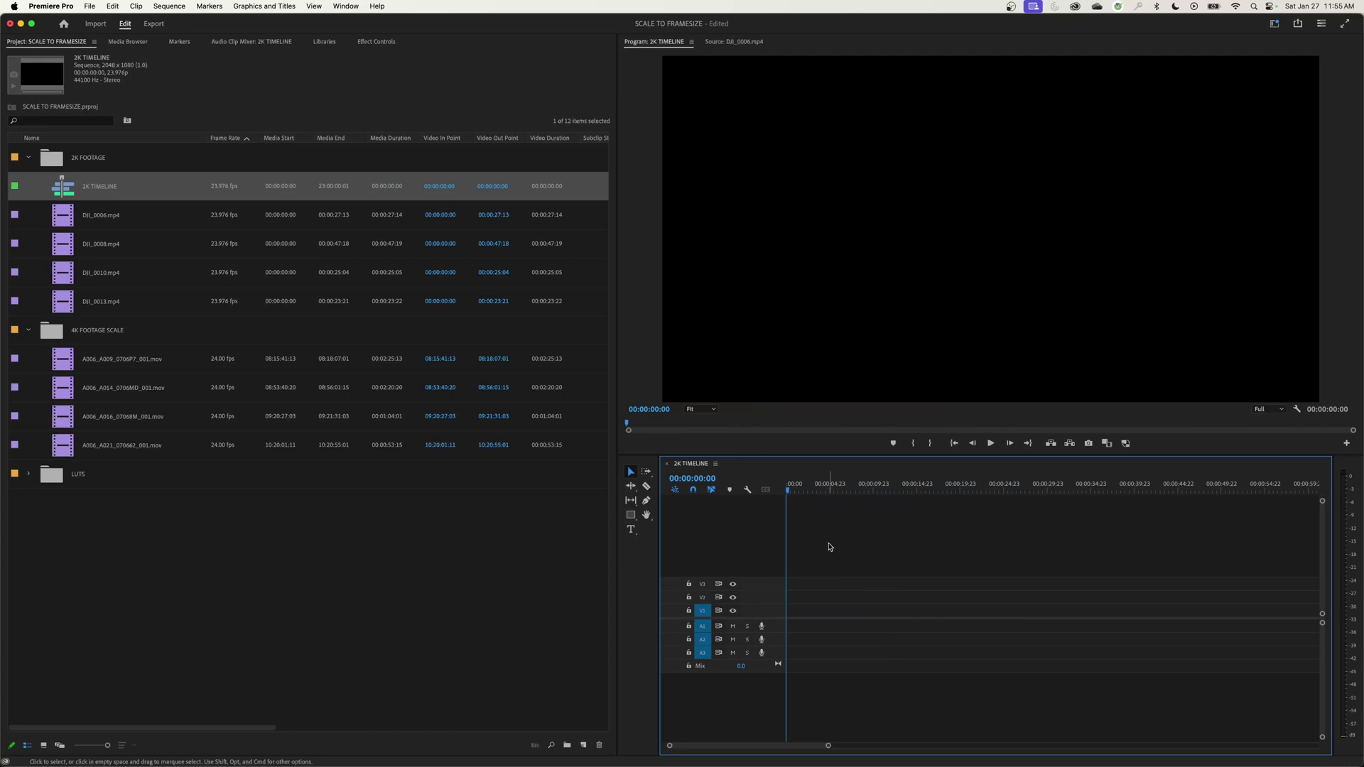
key(shift+equal)
click(191, 657)
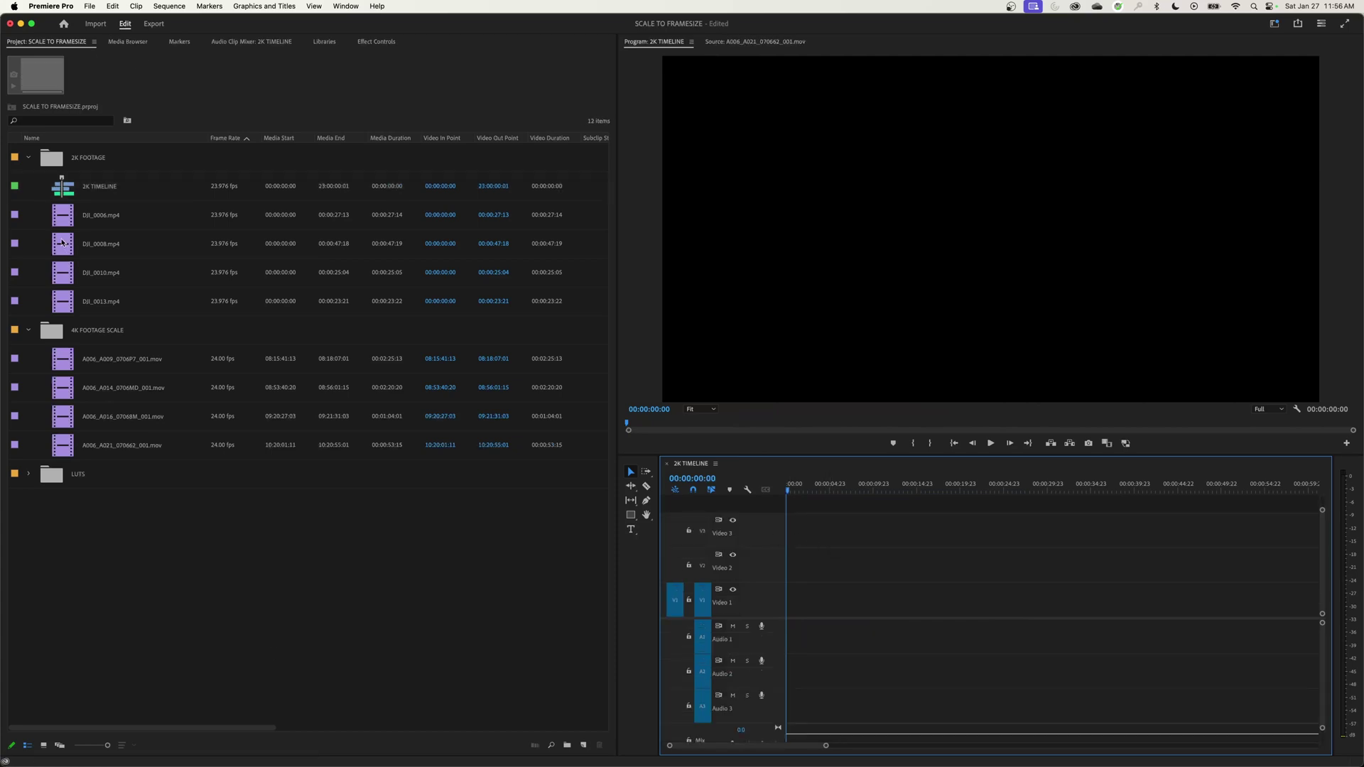
Step: Mark DJI_0006.mp4 from 00:00:06:08 to 00:00:11:03 and place that range at the start of the 2K TIMELINE sequence
double_click(64, 222)
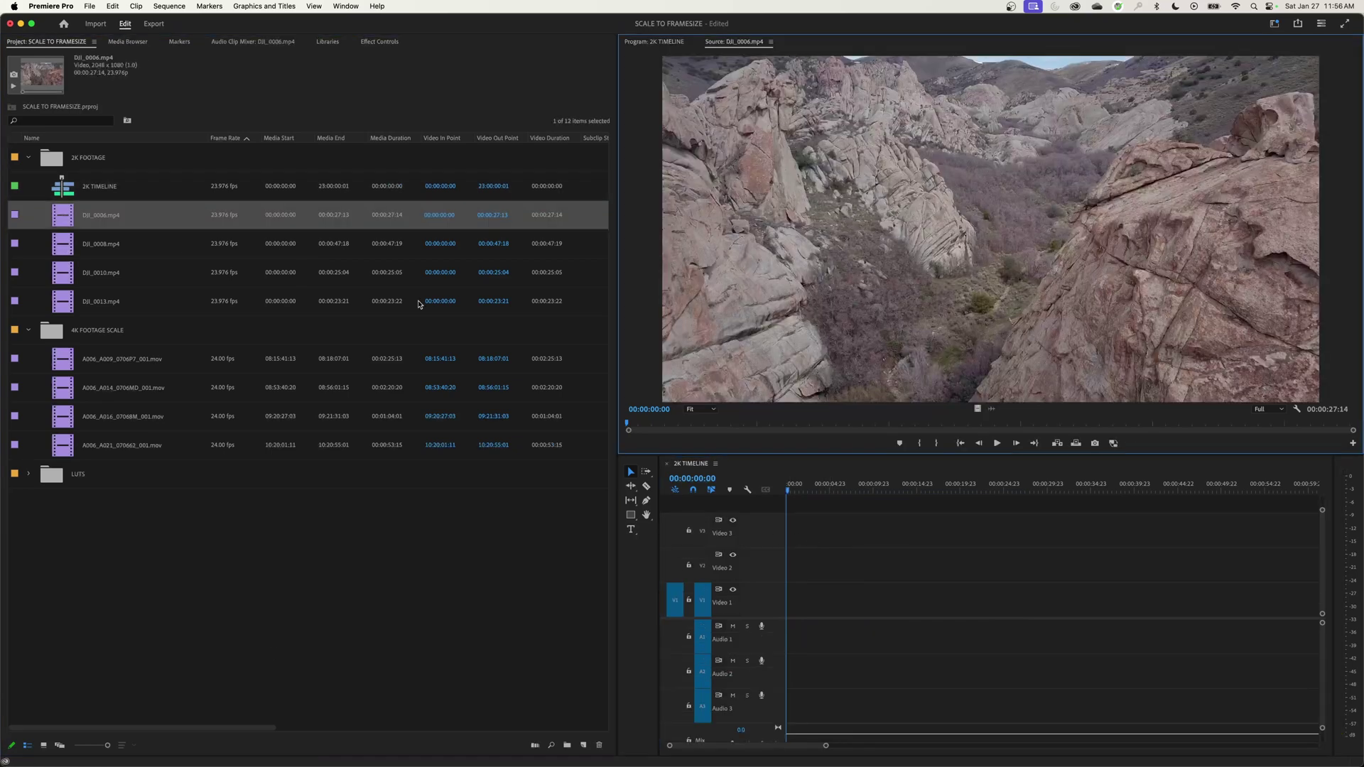
drag(672, 427, 921, 441)
key(i)
key(o)
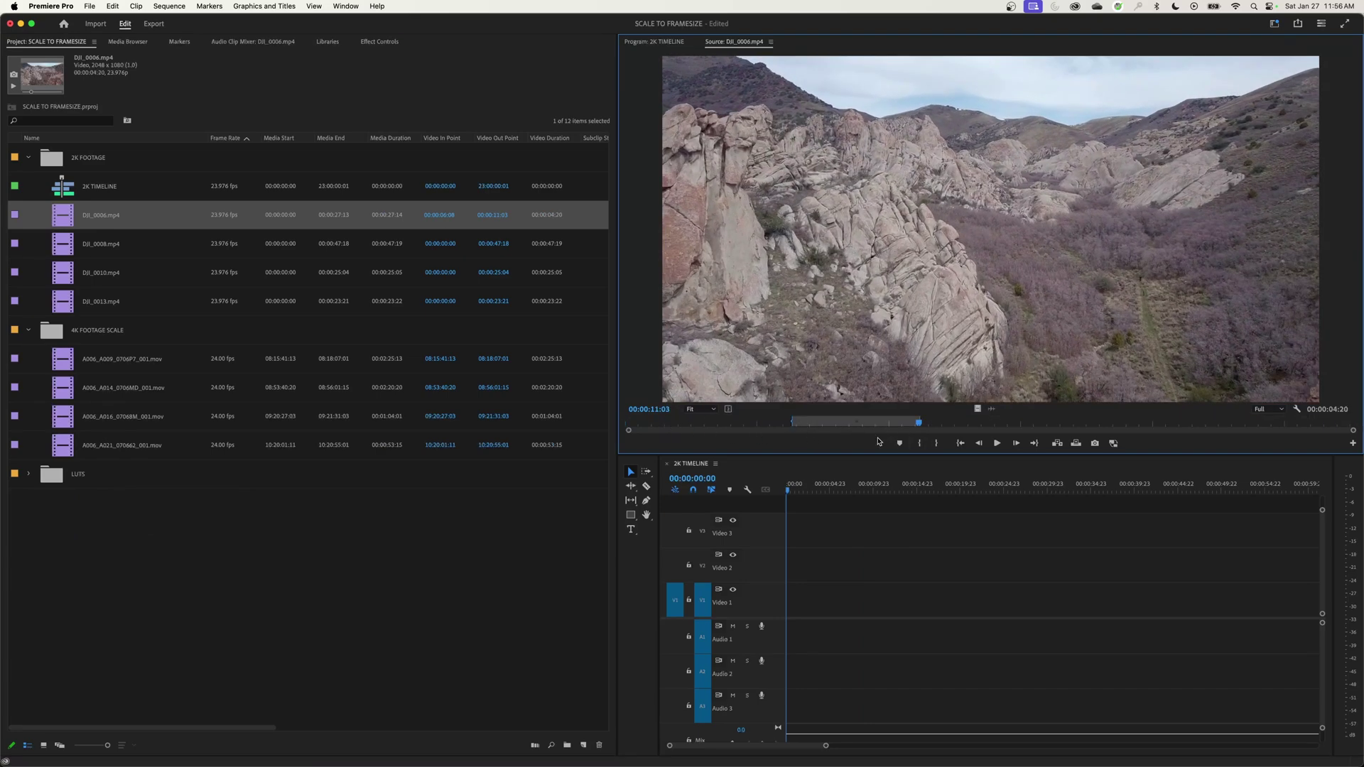
key(period)
mouse_move(813, 488)
mouse_down()
mouse_move(797, 489)
mouse_move(818, 496)
mouse_up()
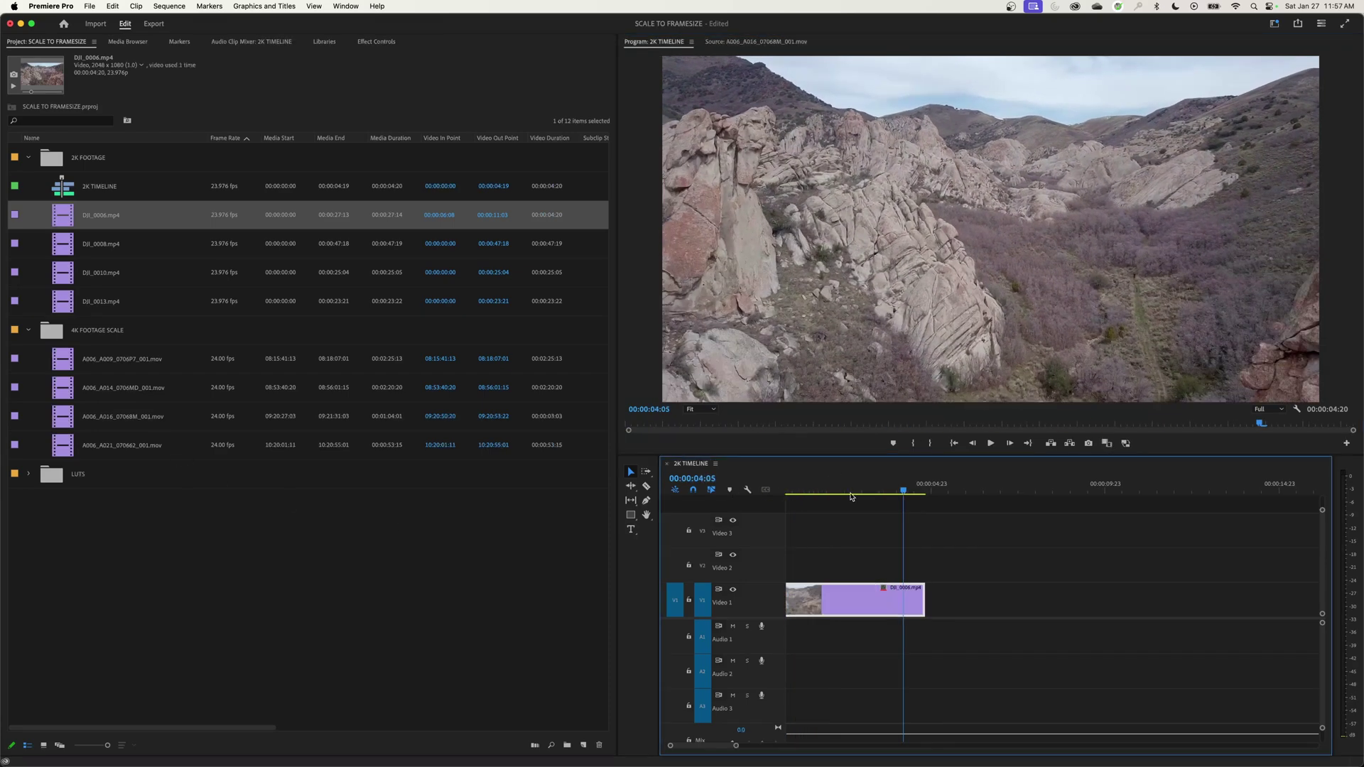
Step: Check the frame size of the first 4K clip and the Default Media Scaling option in the Media preferences
click(258, 471)
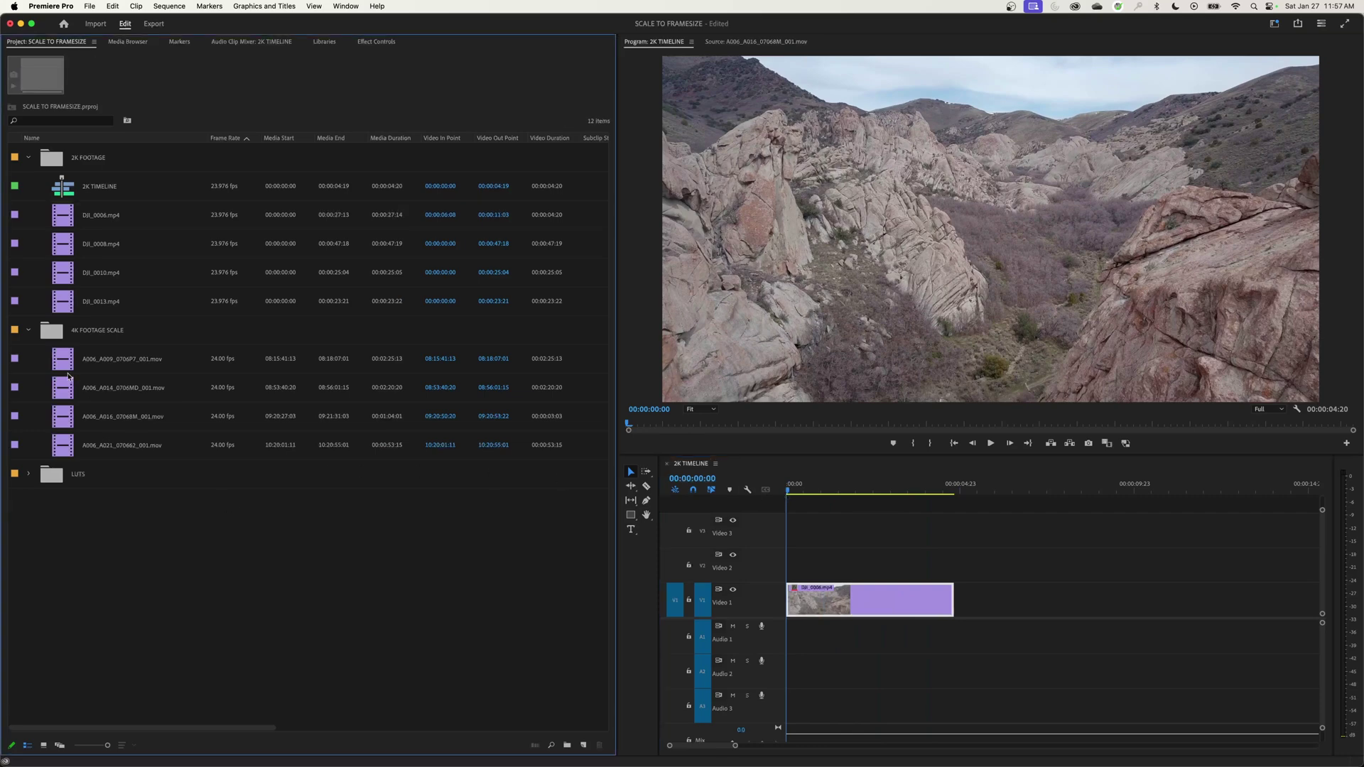
click(71, 363)
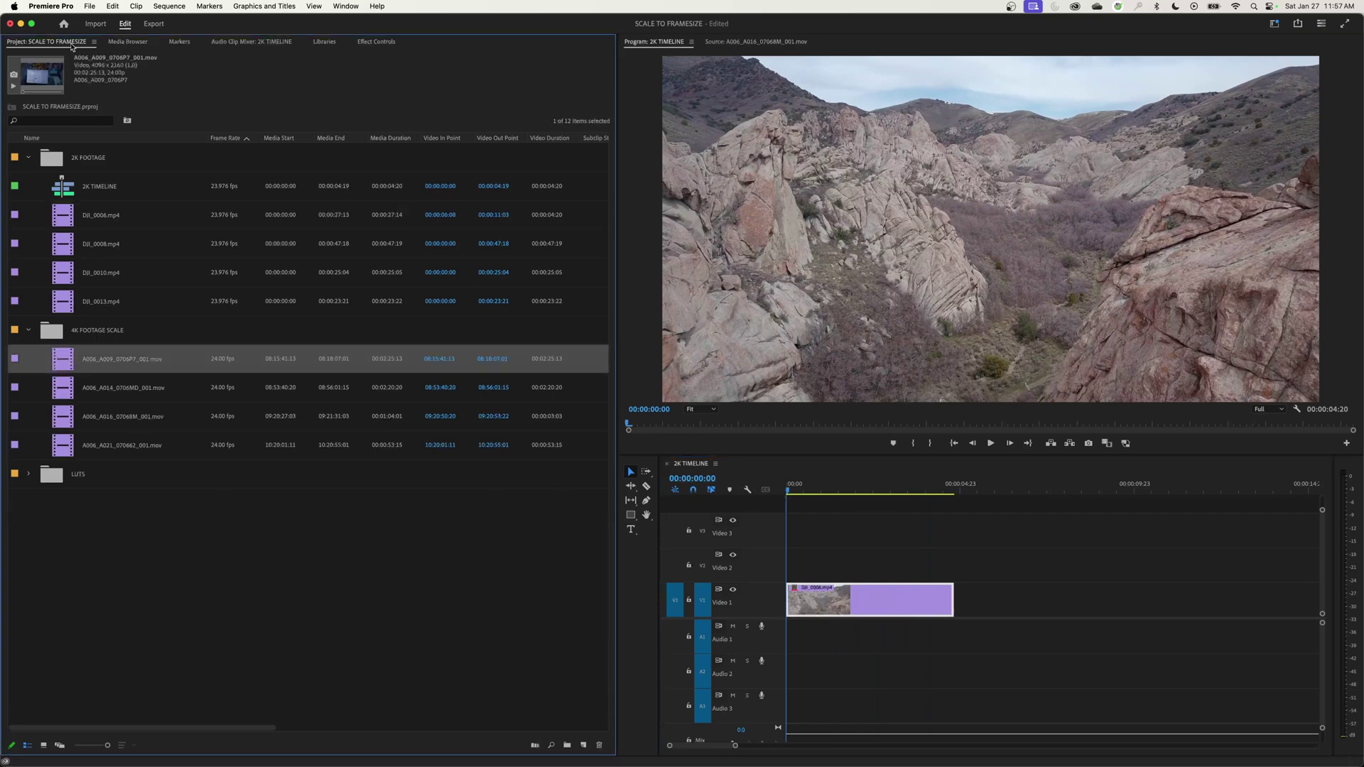
click(51, 7)
mouse_move(64, 40)
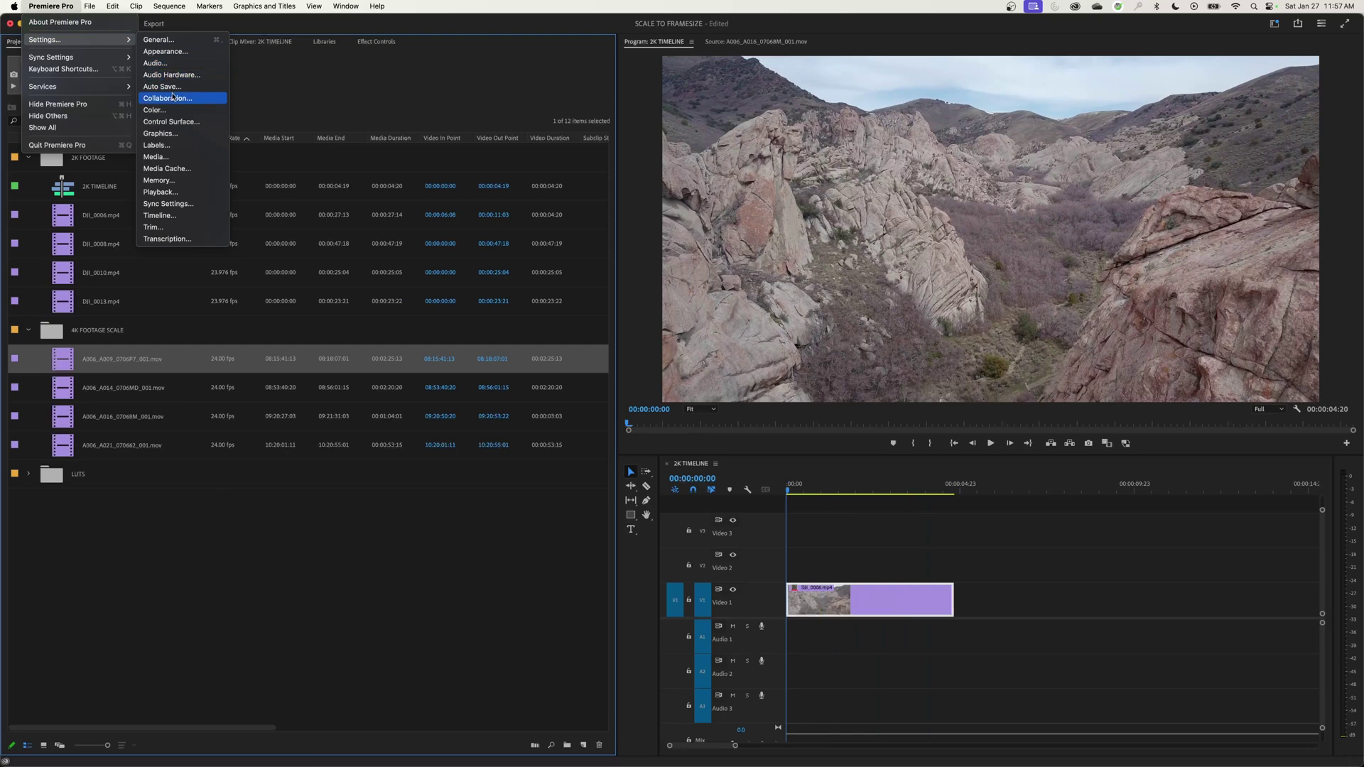
click(172, 157)
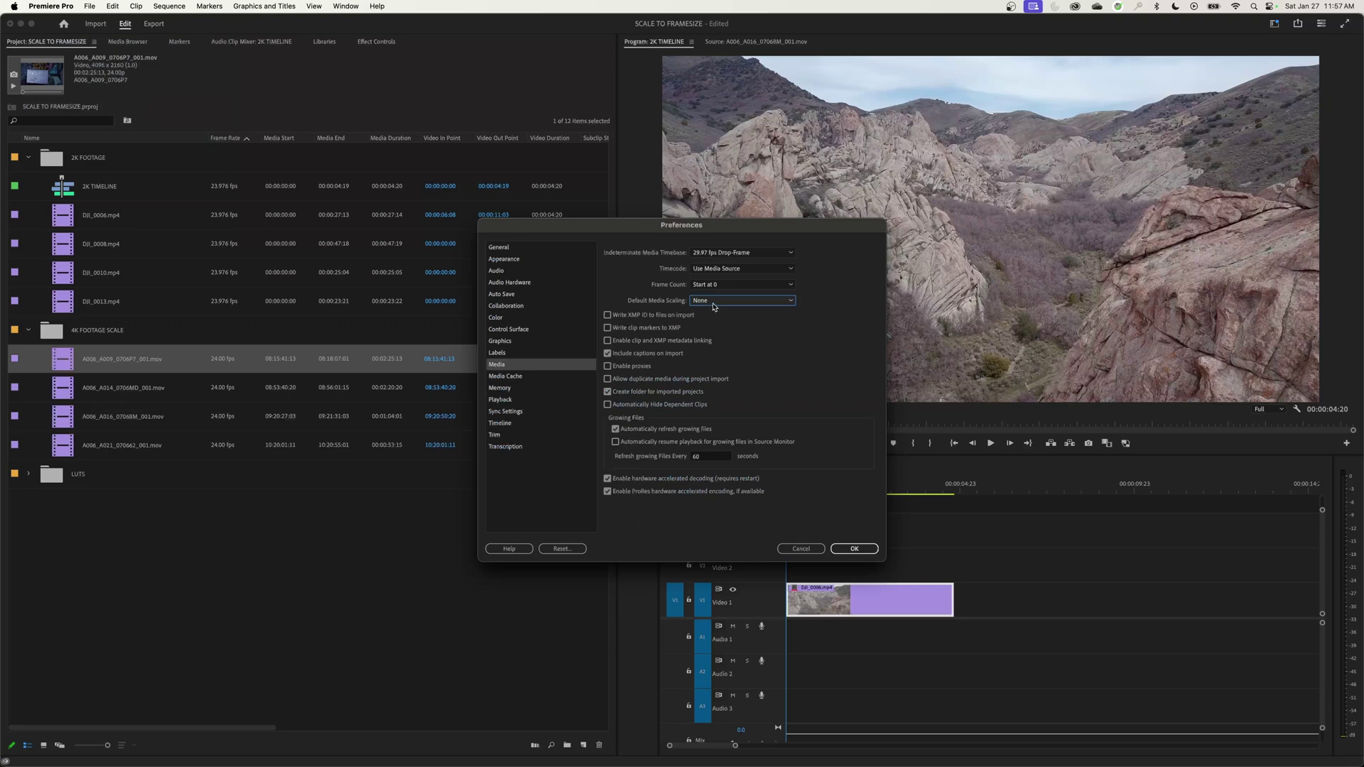
click(854, 549)
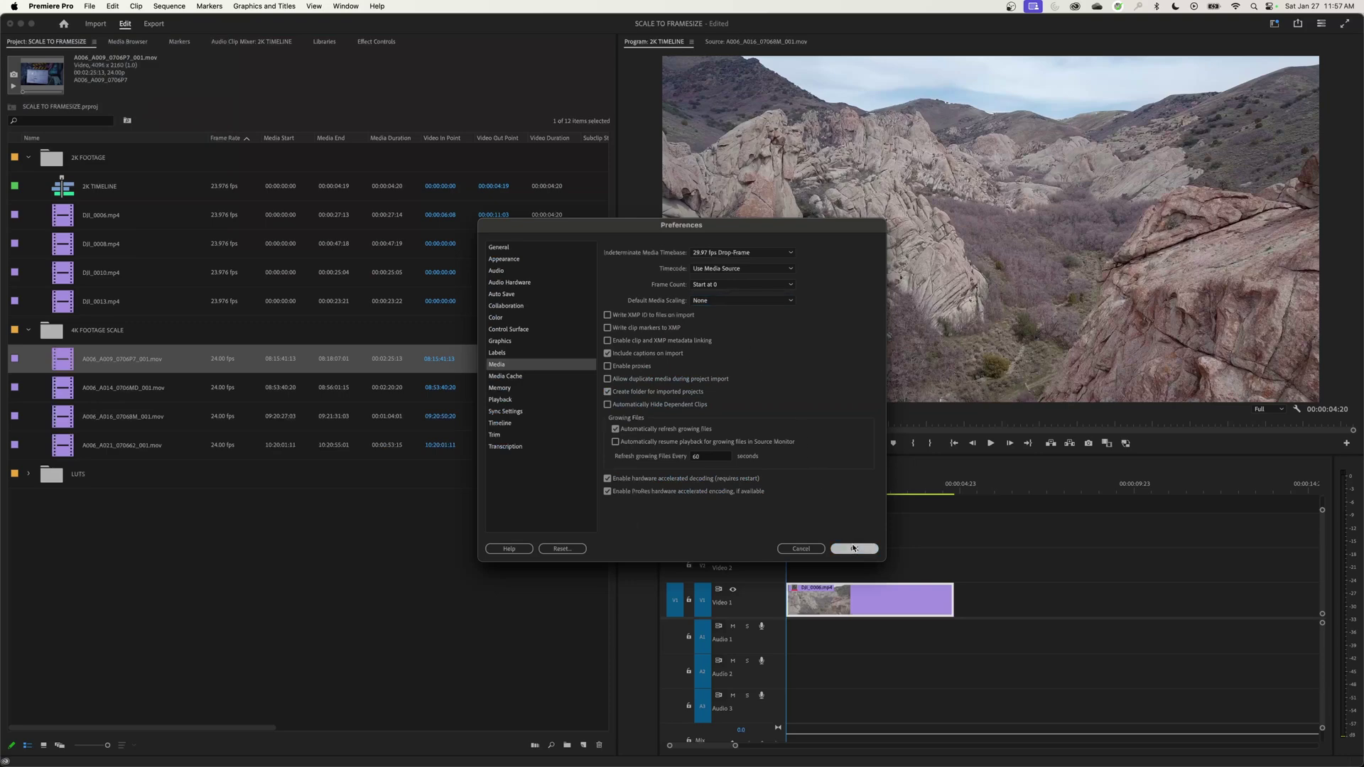
Step: Place the marked range of the A006_A016 4K clip directly after the DJI_0006.mp4 clip and move the playhead to its start
double_click(63, 419)
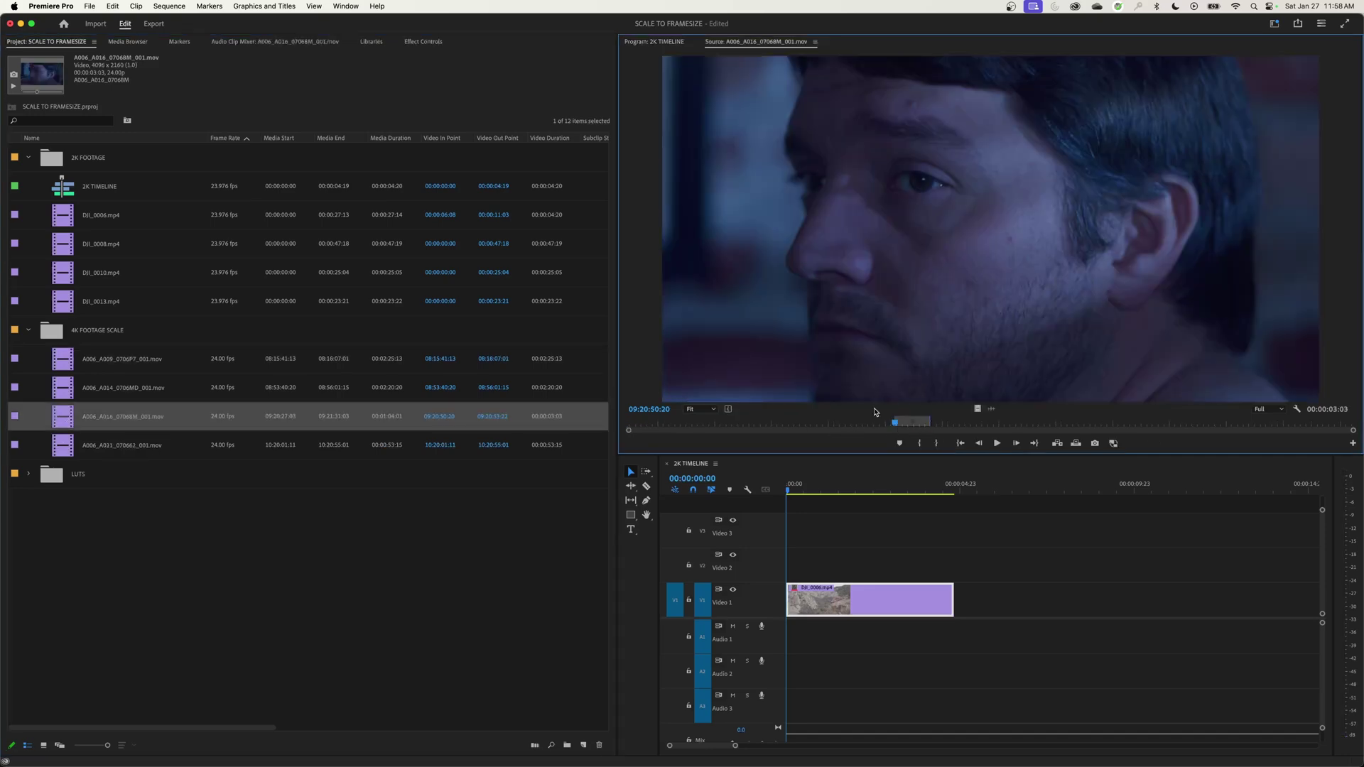
drag(908, 489, 953, 519)
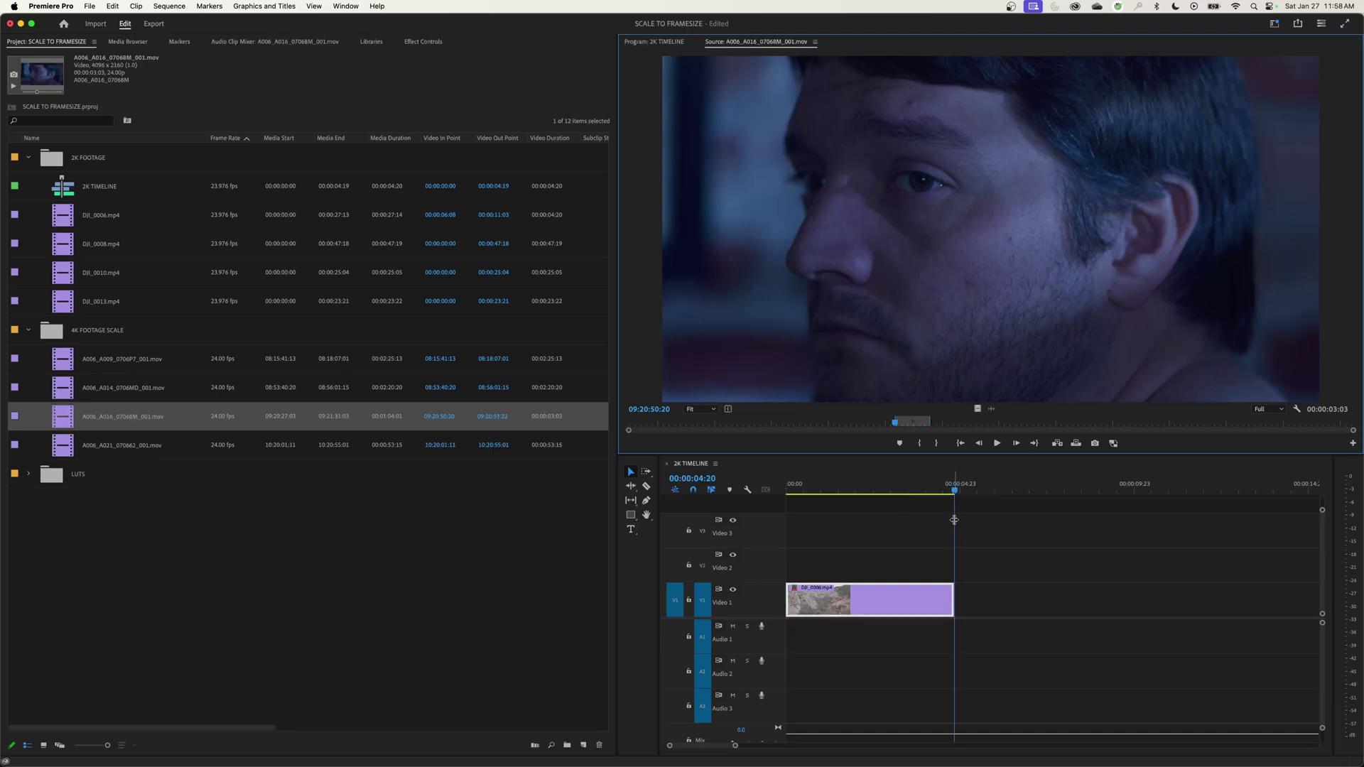
key(period)
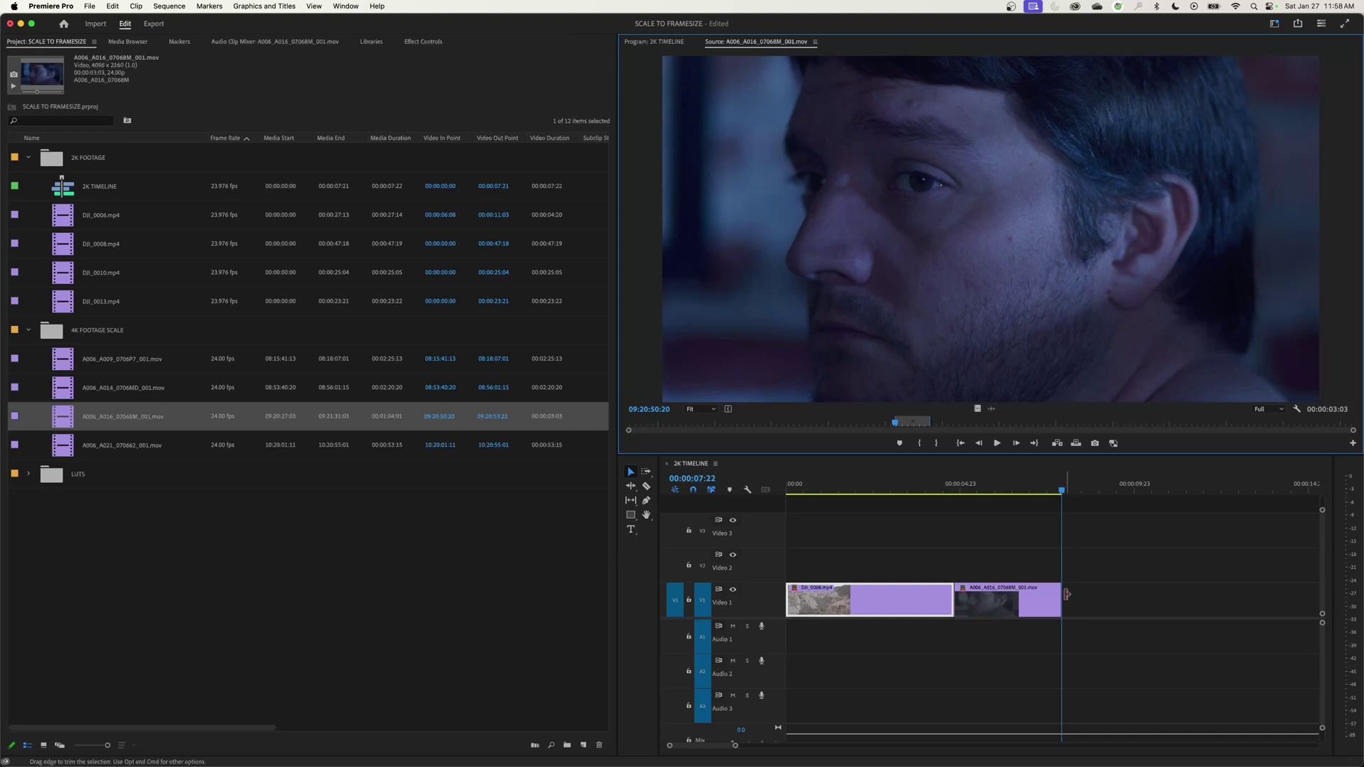
key(Up)
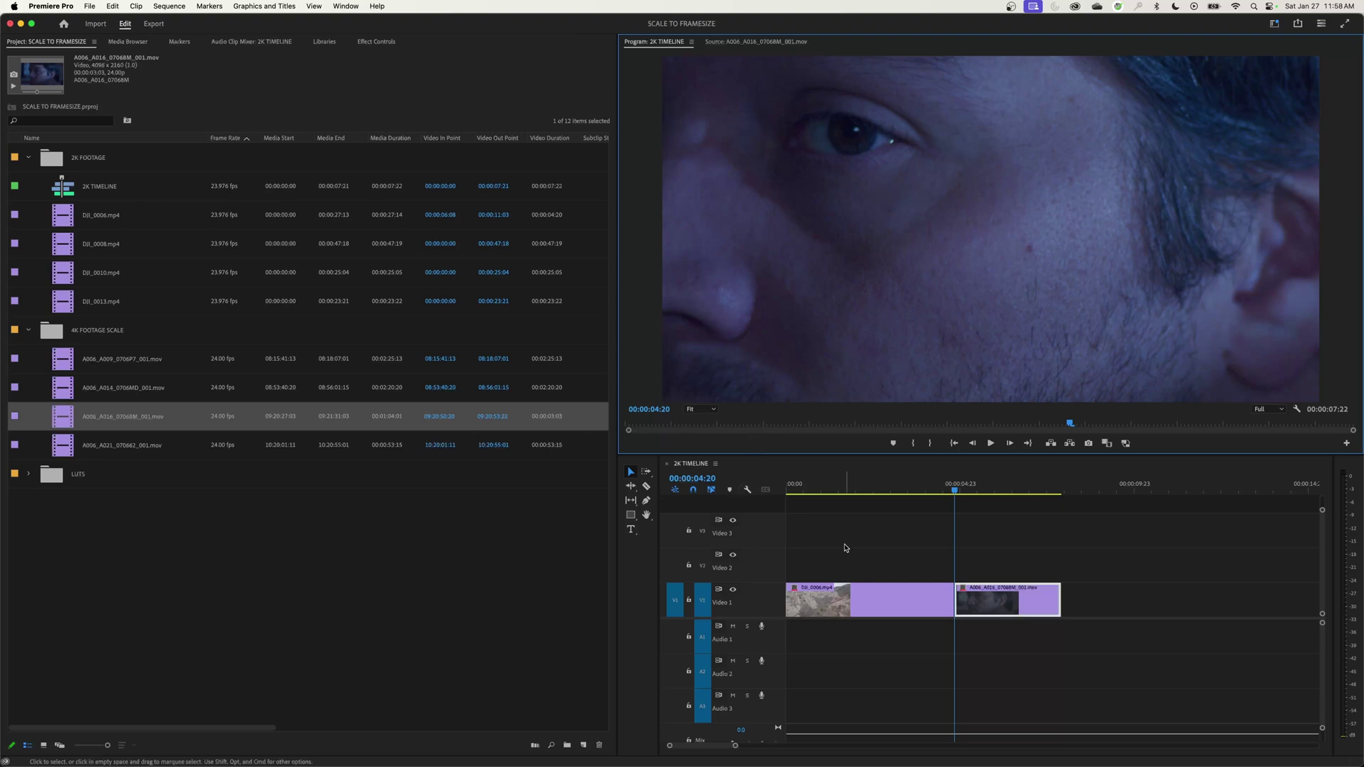
Step: Try scaling the A006_A016 clip down manually to 50 in Effect Controls to fit the 2K frame
click(376, 41)
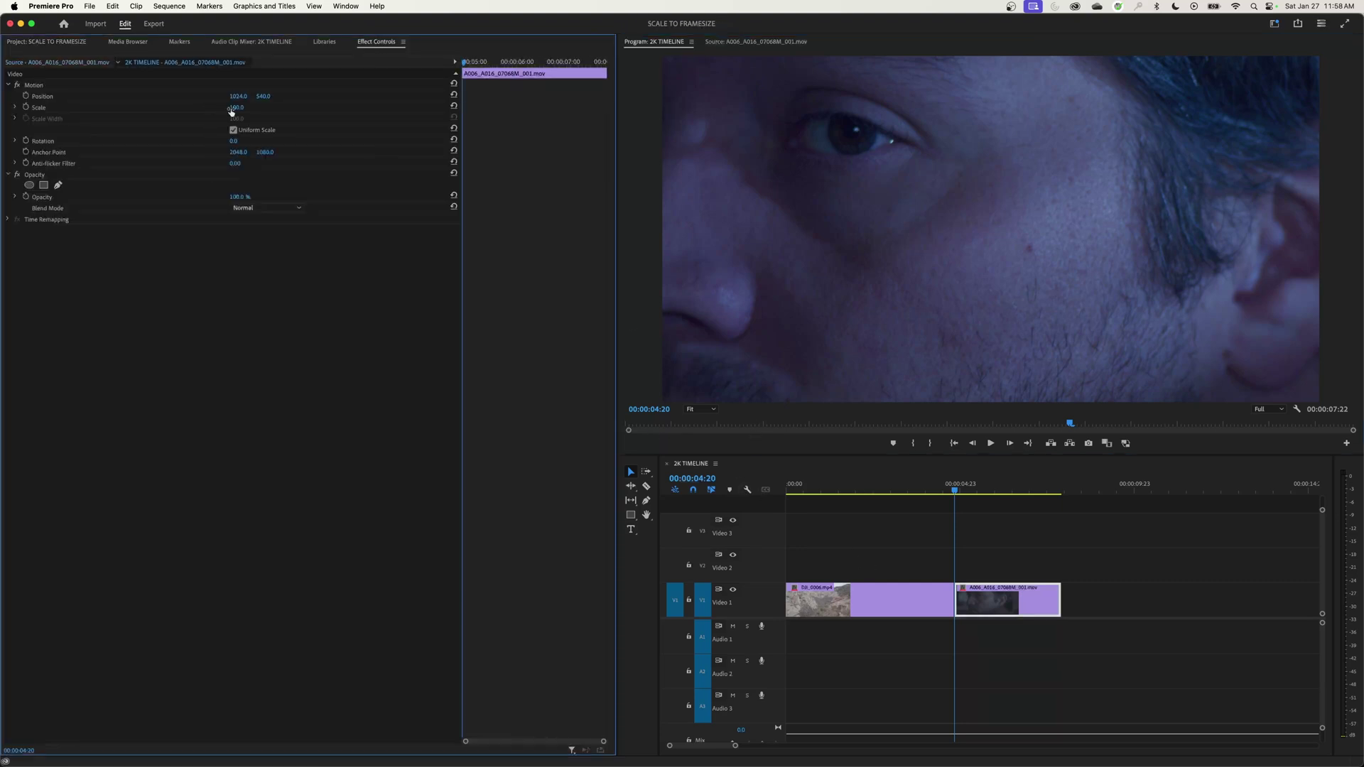
drag(236, 109, 203, 109)
click(239, 106)
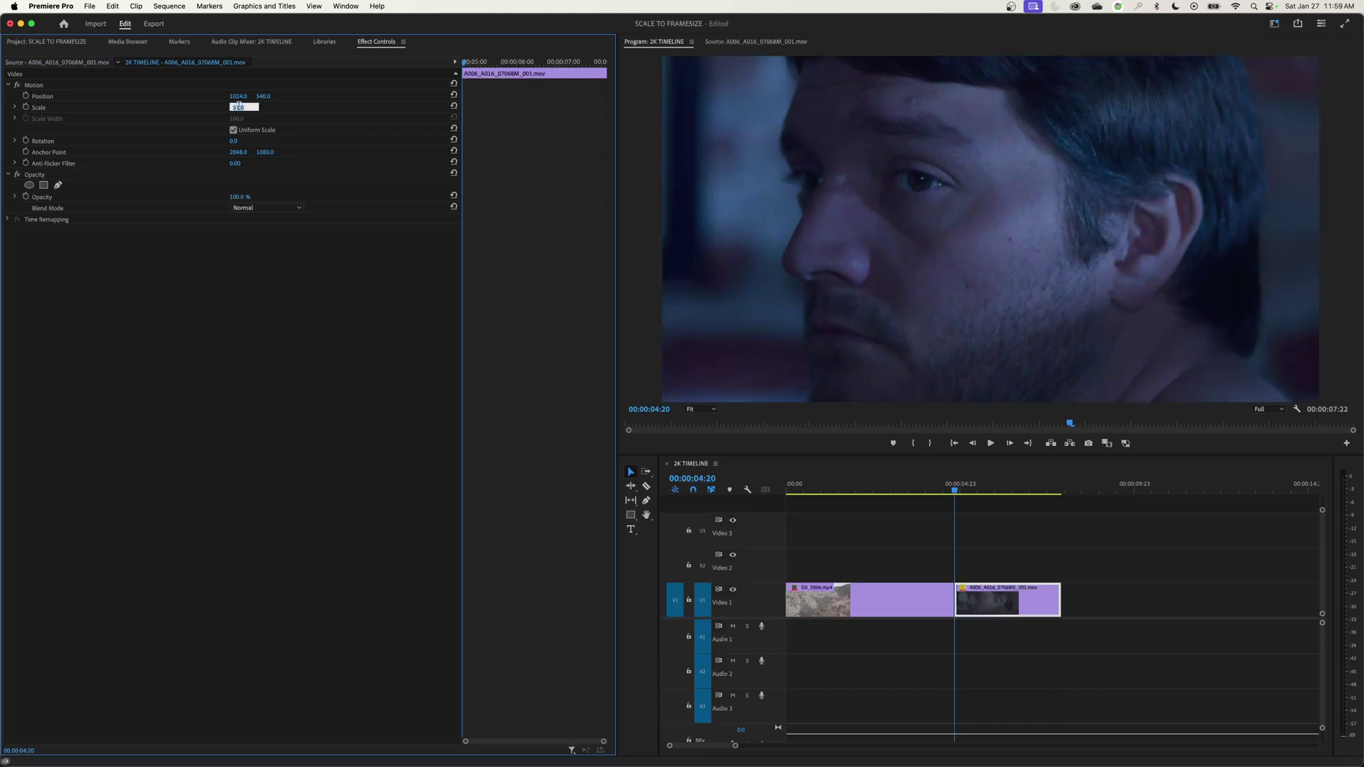
key(Return)
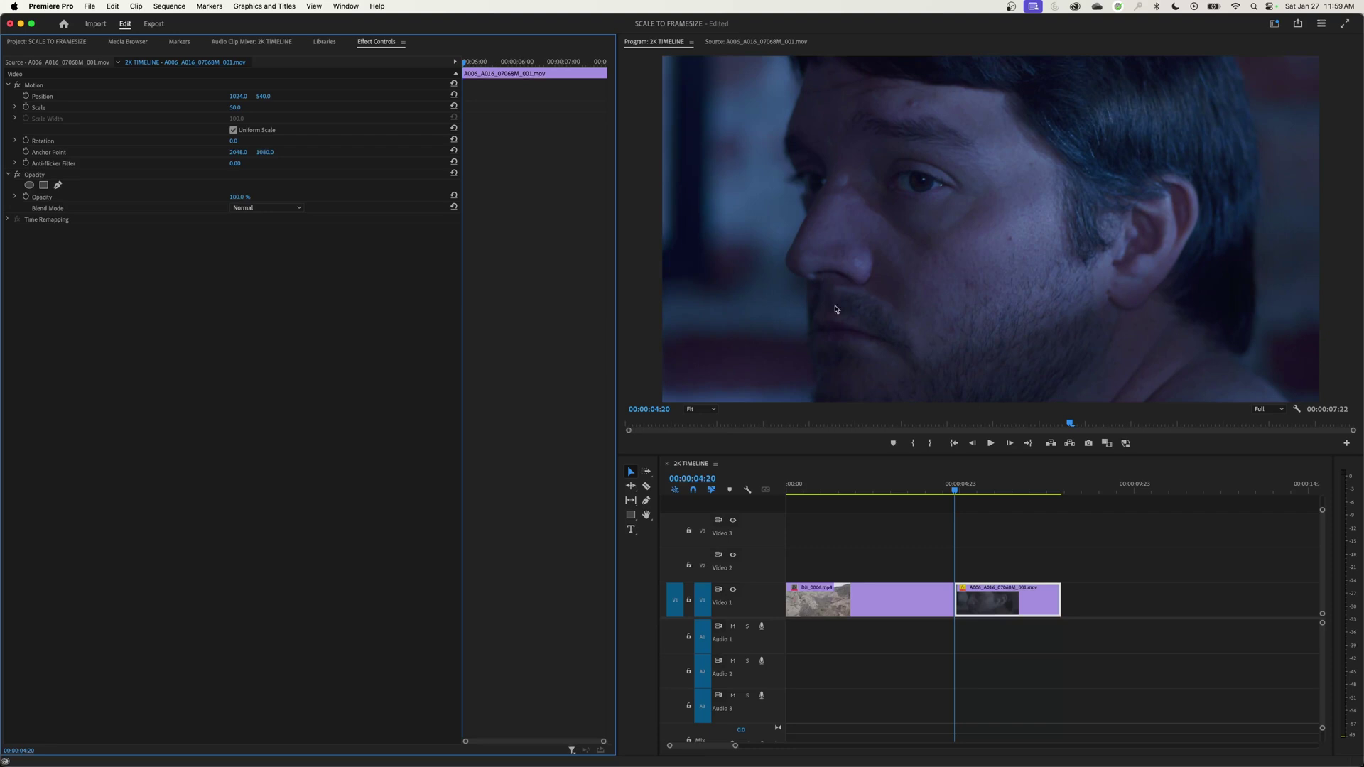
key(Up)
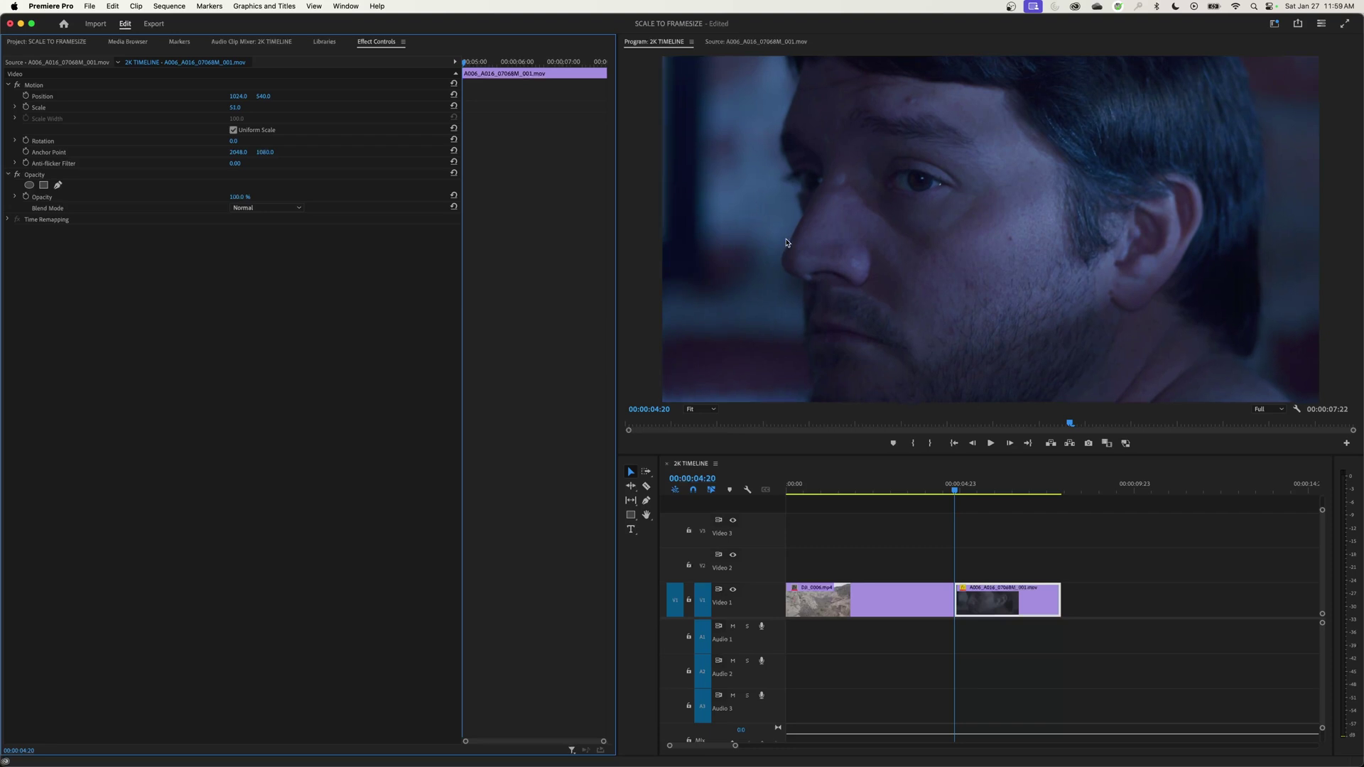
Step: Undo the scale changes on the A006_A016 clip and remove the clip from the 2K TIMELINE sequence
key(super+z)
key(super+z)
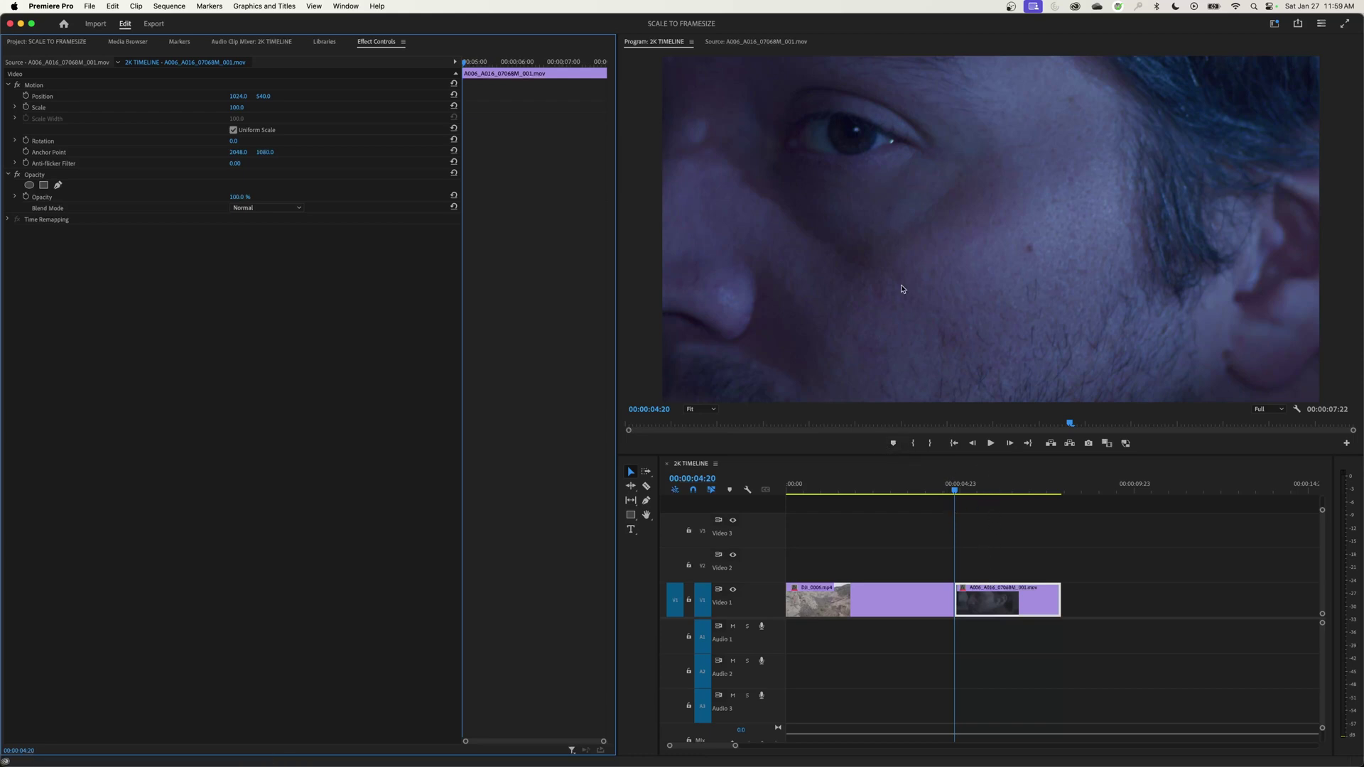
click(1000, 563)
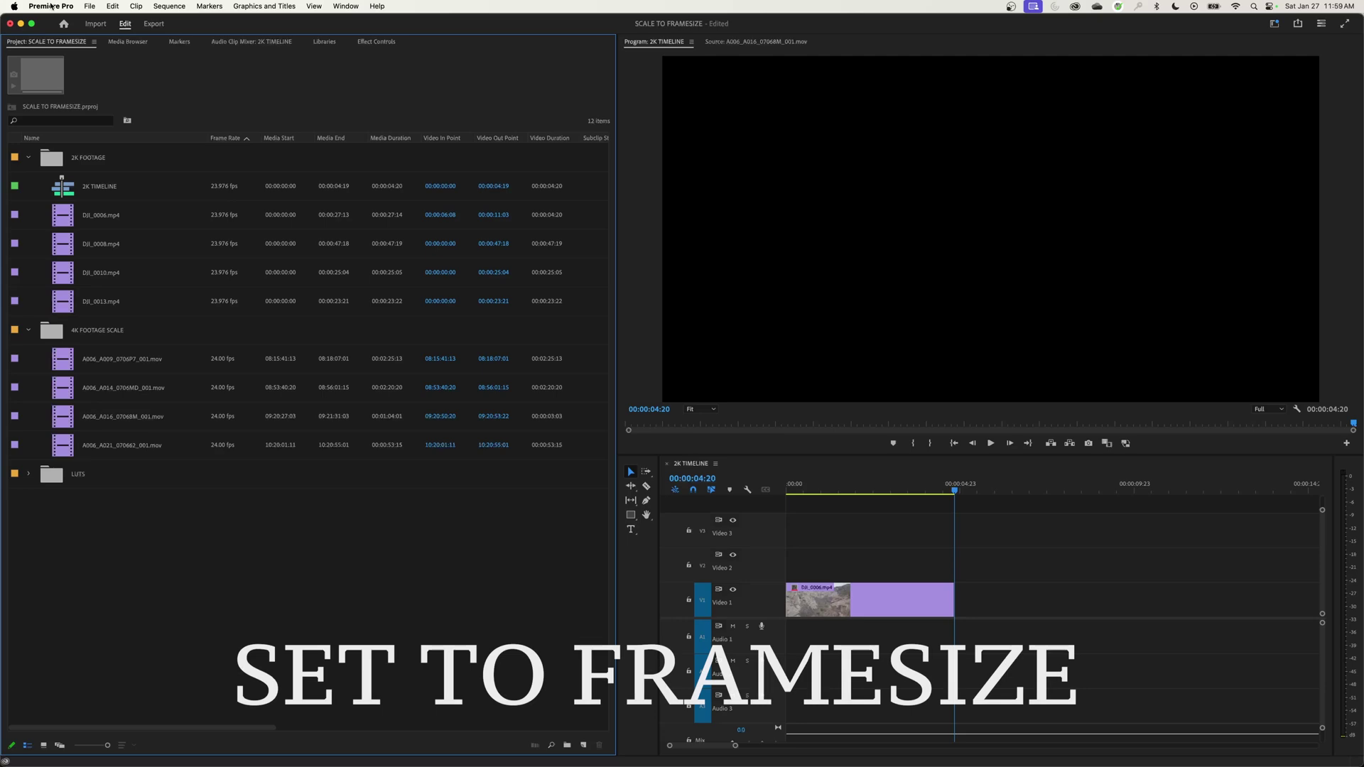
Step: Change Default Media Scaling to Set to frame size in the Media preferences
click(51, 5)
mouse_move(61, 42)
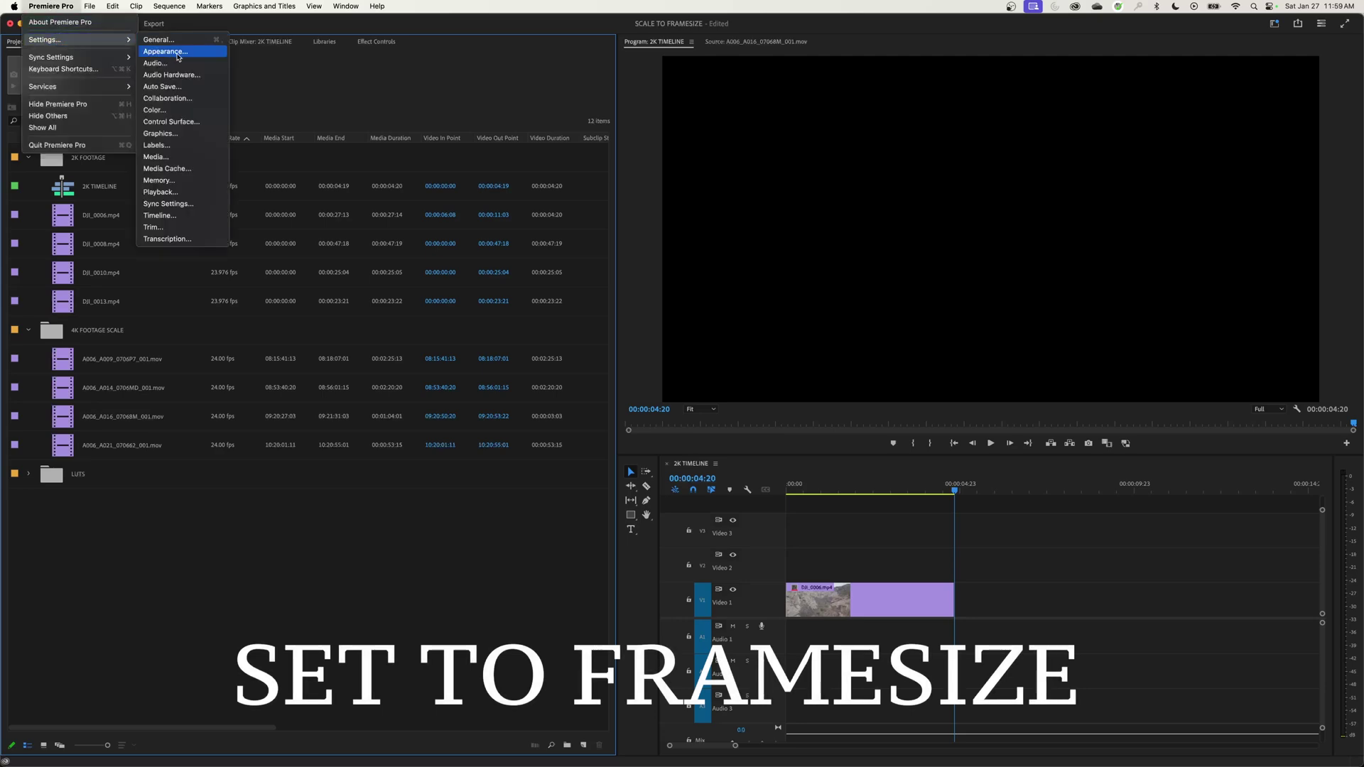
click(155, 156)
click(738, 221)
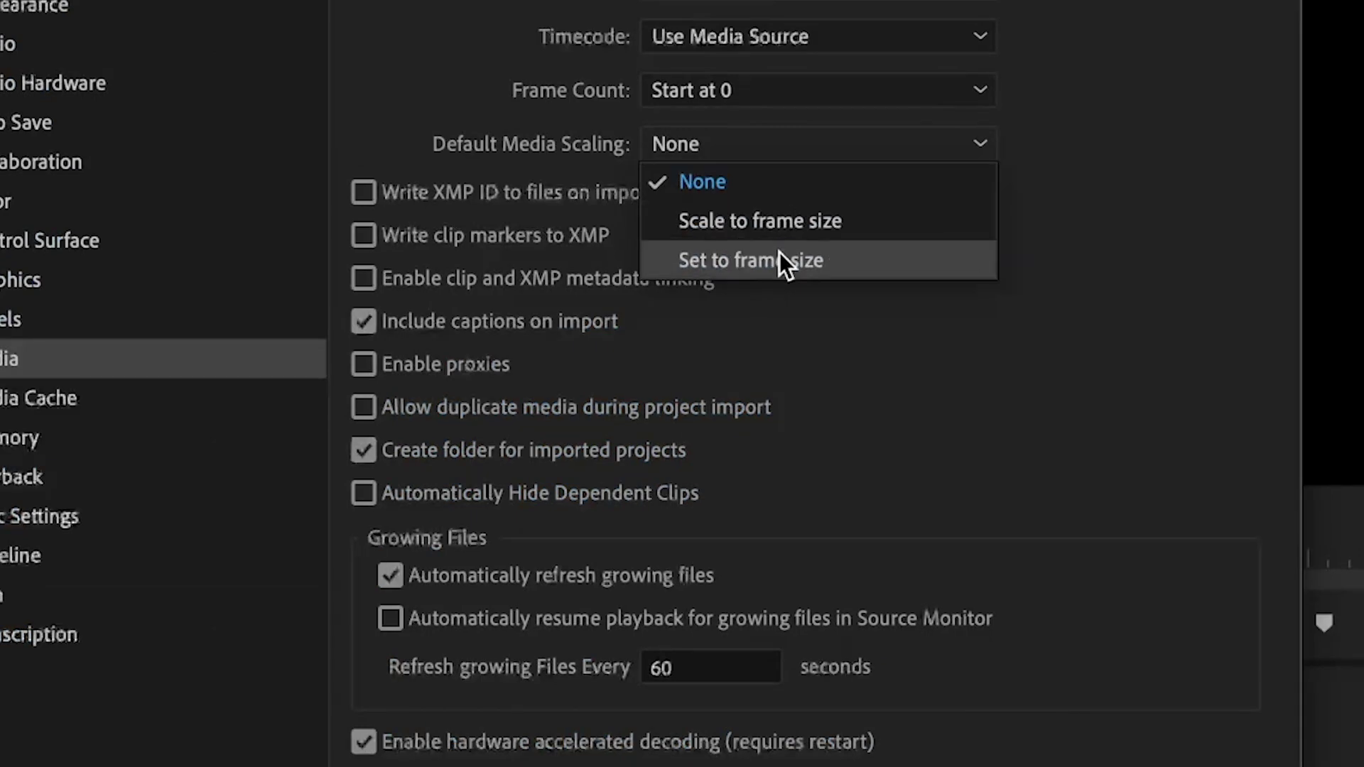
click(778, 257)
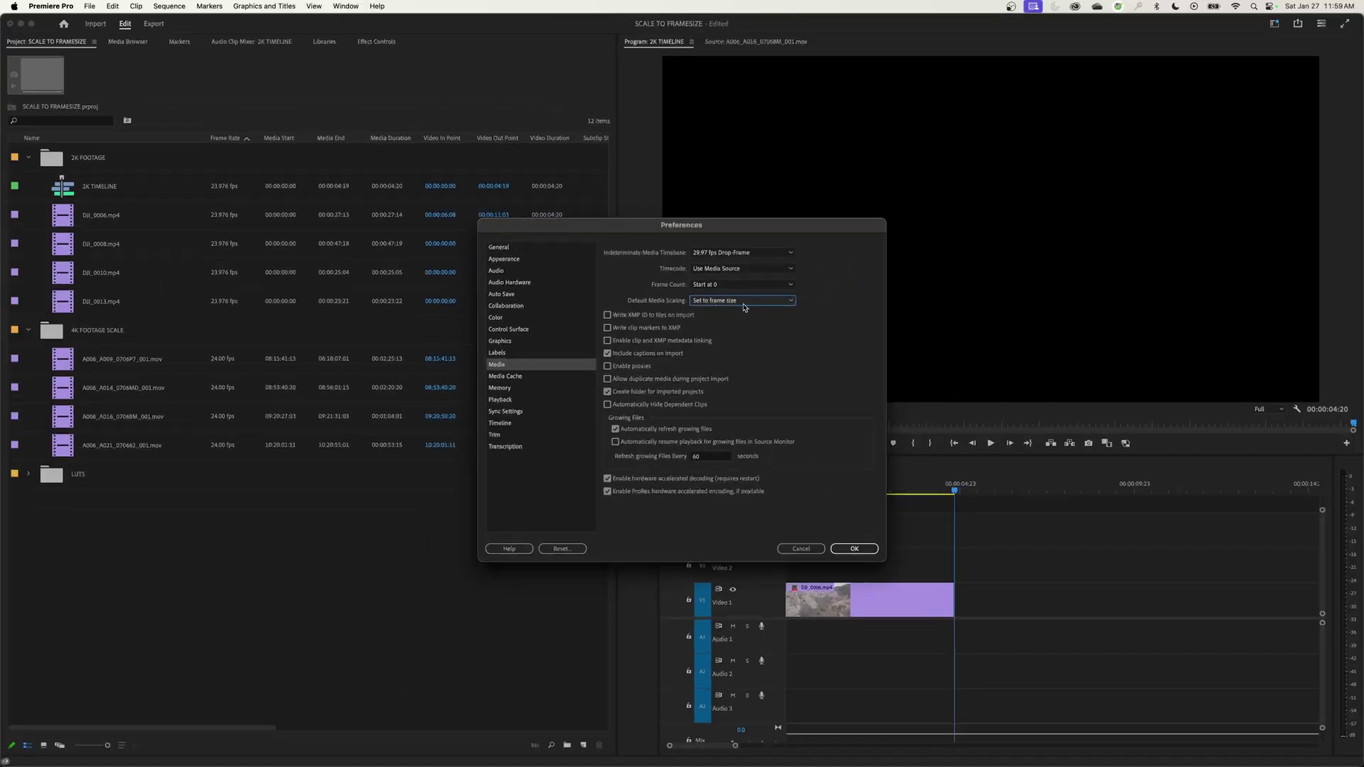
click(854, 547)
click(855, 548)
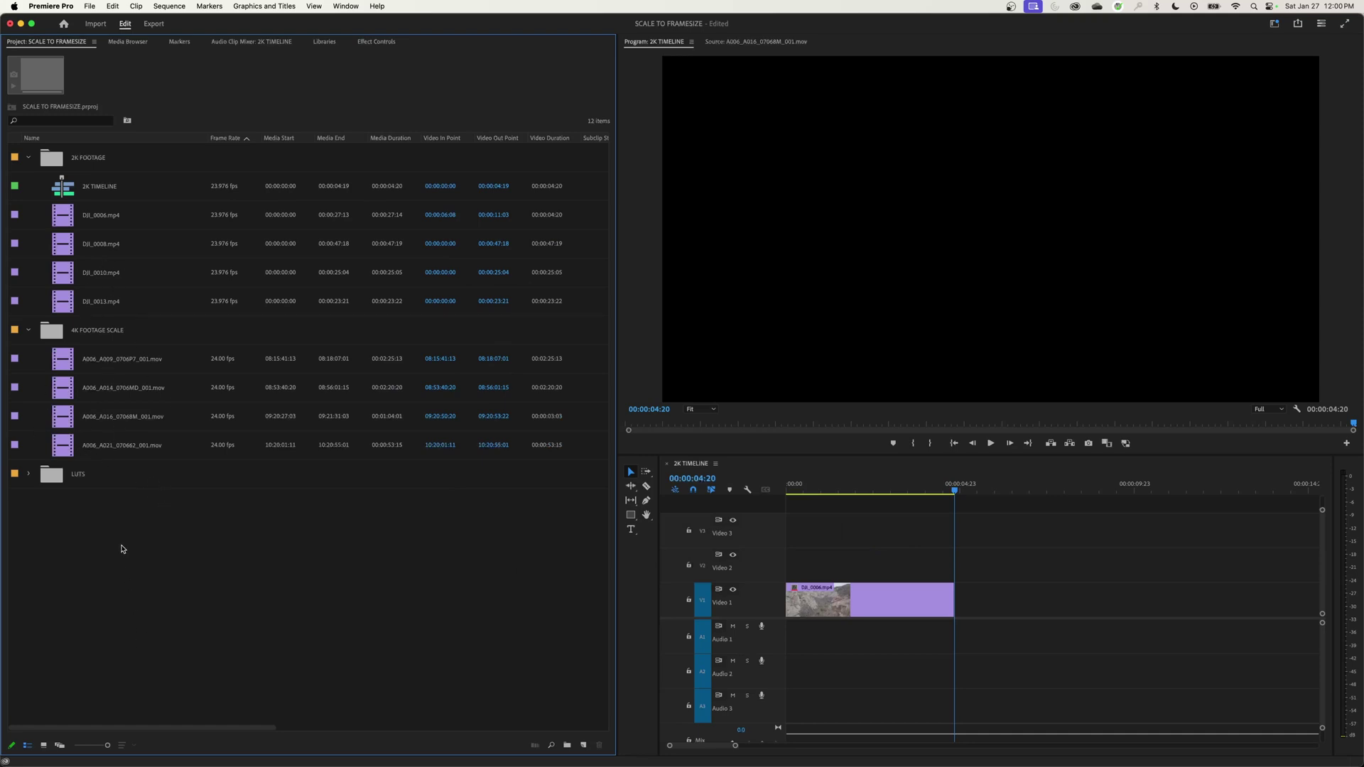
Step: Place the marked A006_A016 4K clip after DJI_0006.mp4 in the sequence and show its first frame in the Program Monitor
click(74, 413)
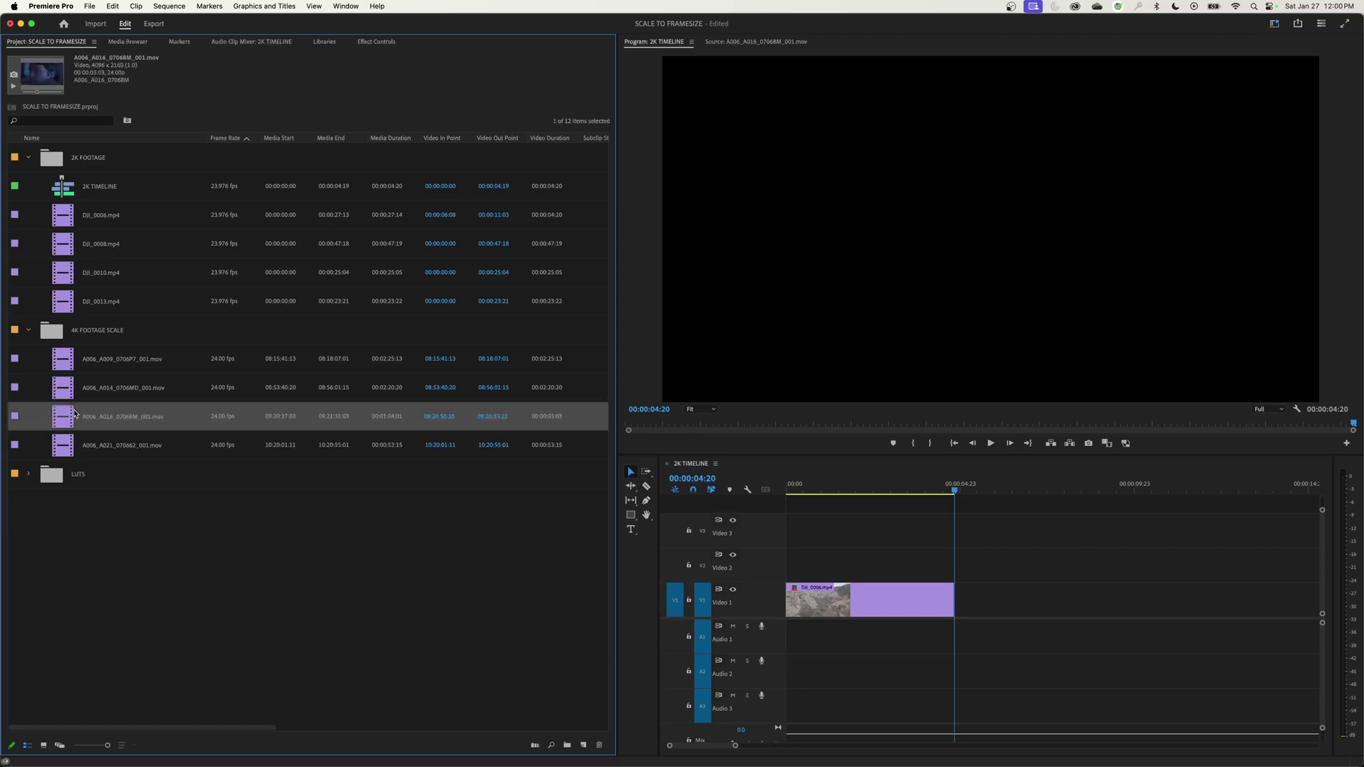
double_click(63, 418)
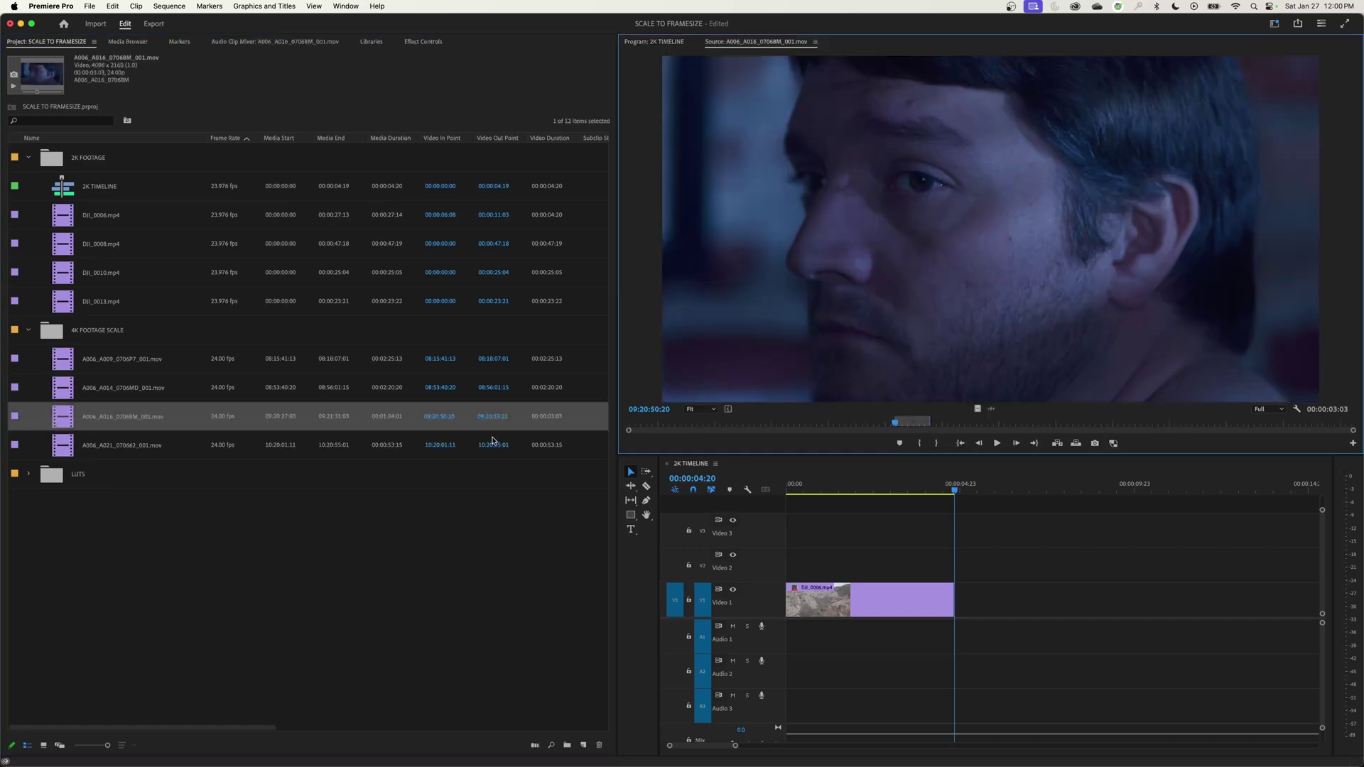
key(period)
click(1003, 498)
key(Up)
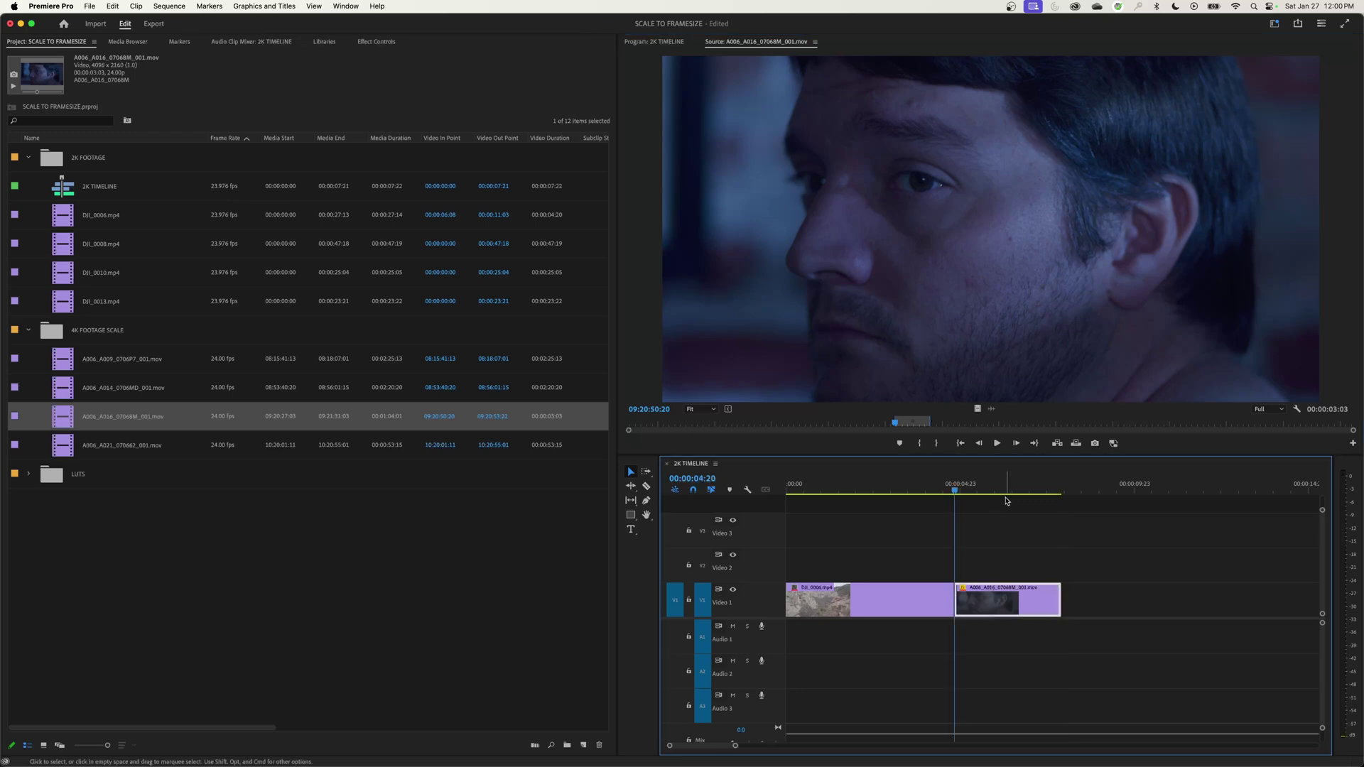
key(shift+4)
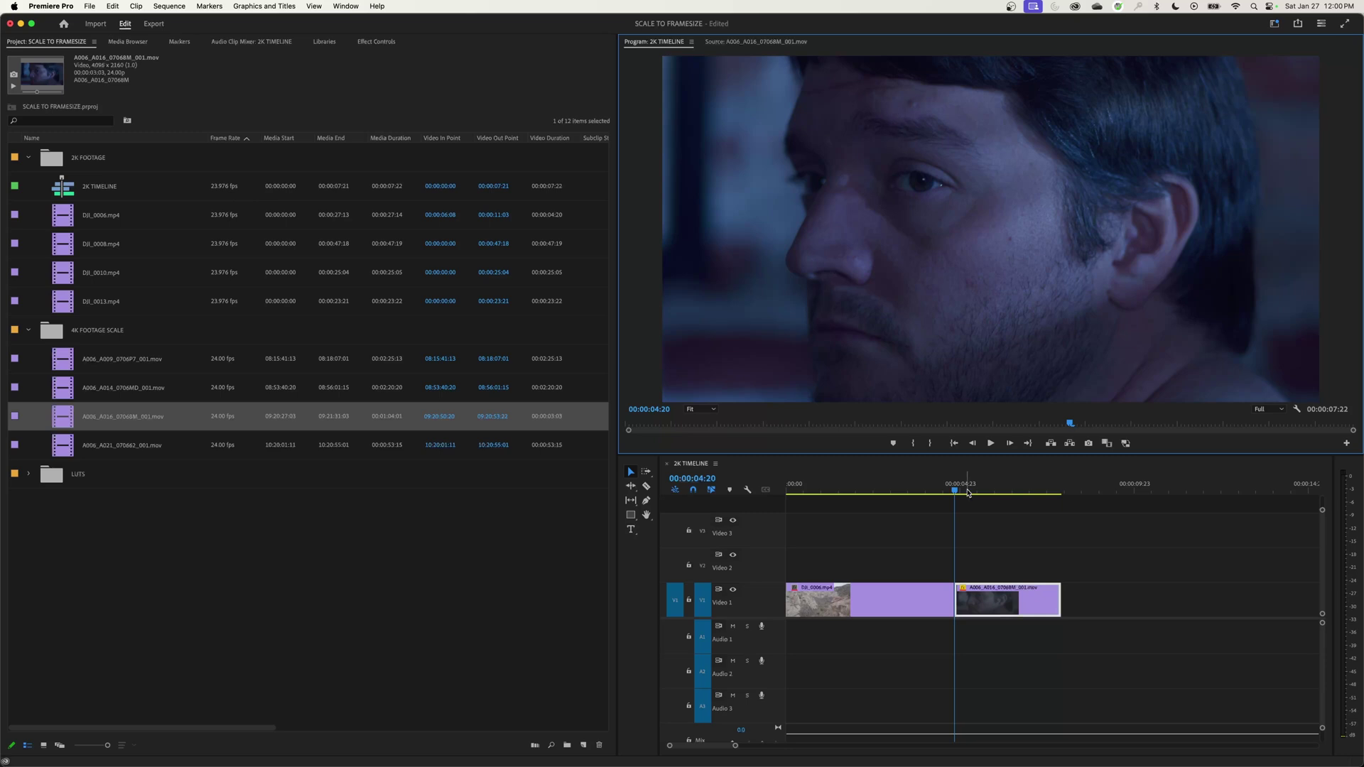
Step: Save the project, check the A006_A016 clip's Scale value in Effect Controls and return to the project bins
click(975, 562)
key(super+s)
click(376, 45)
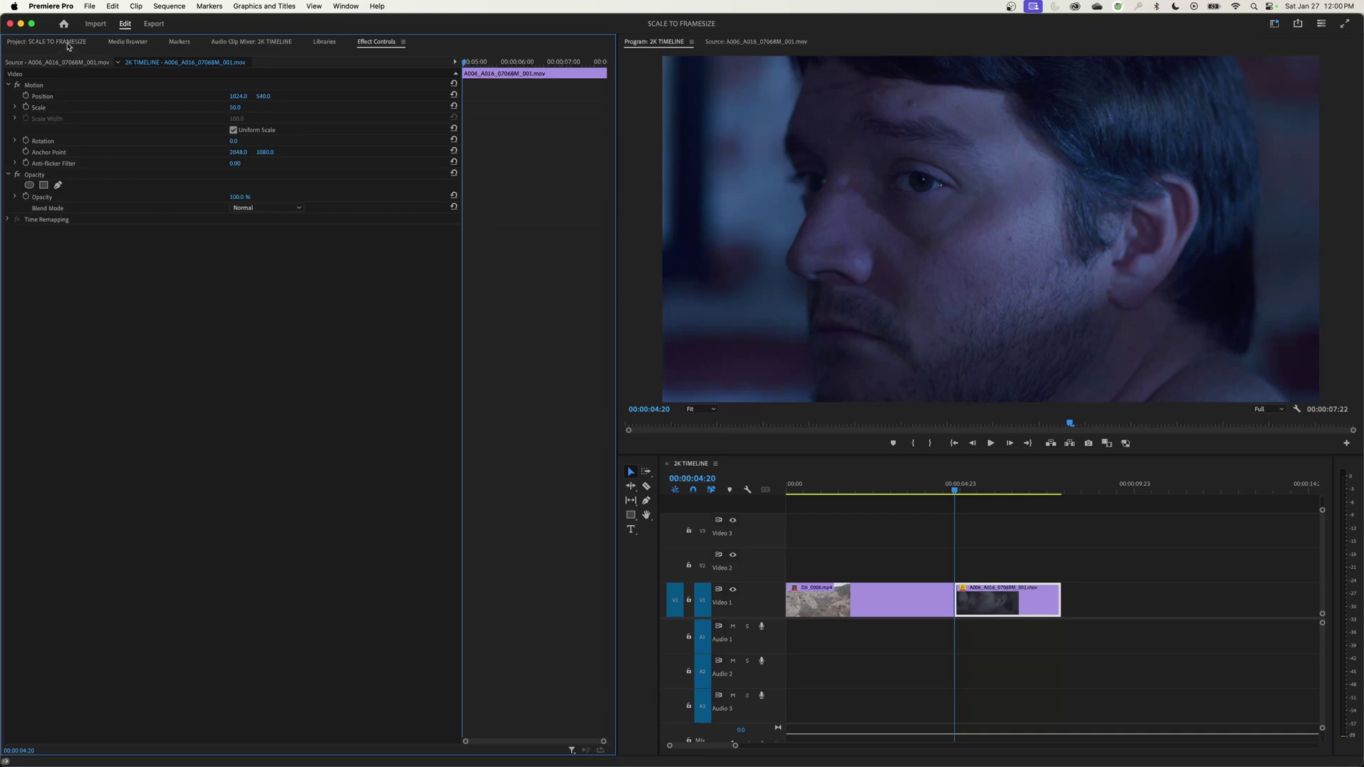
click(64, 41)
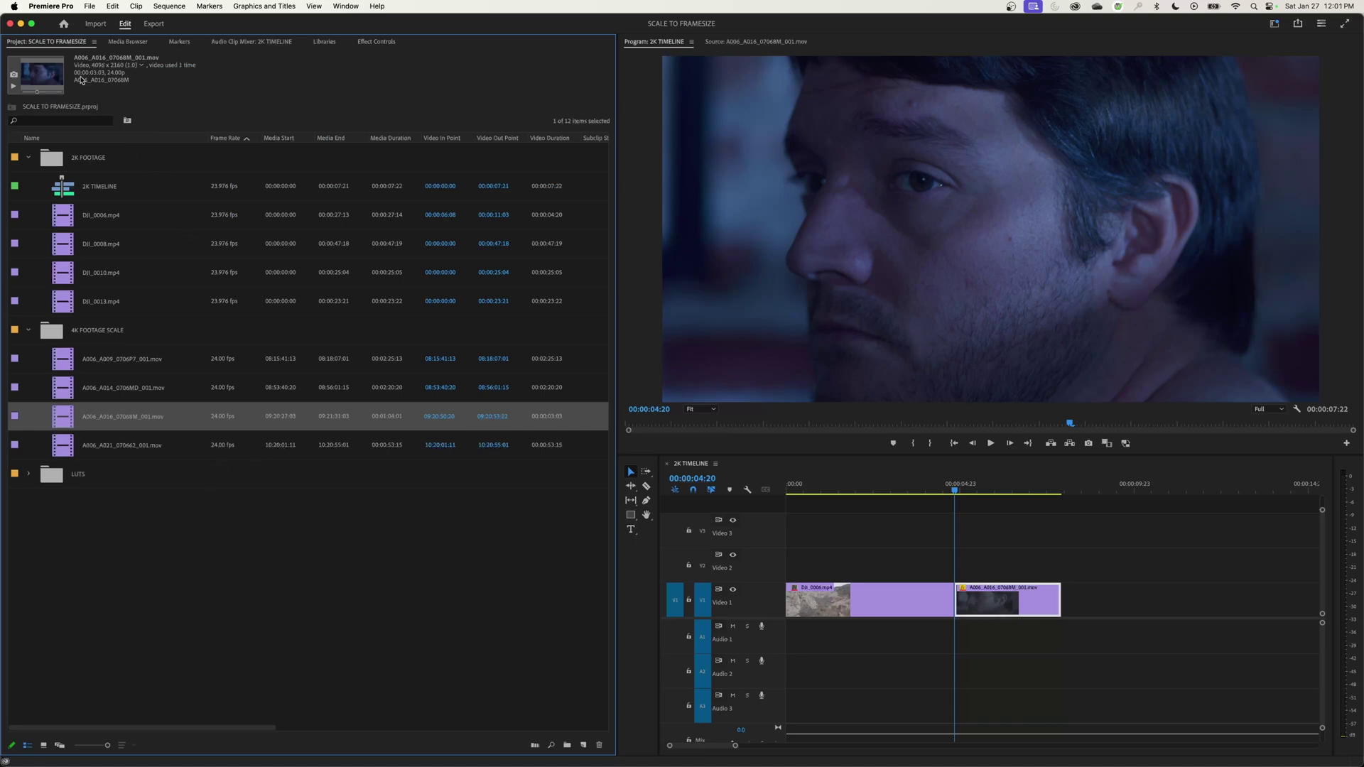
click(65, 7)
mouse_move(71, 40)
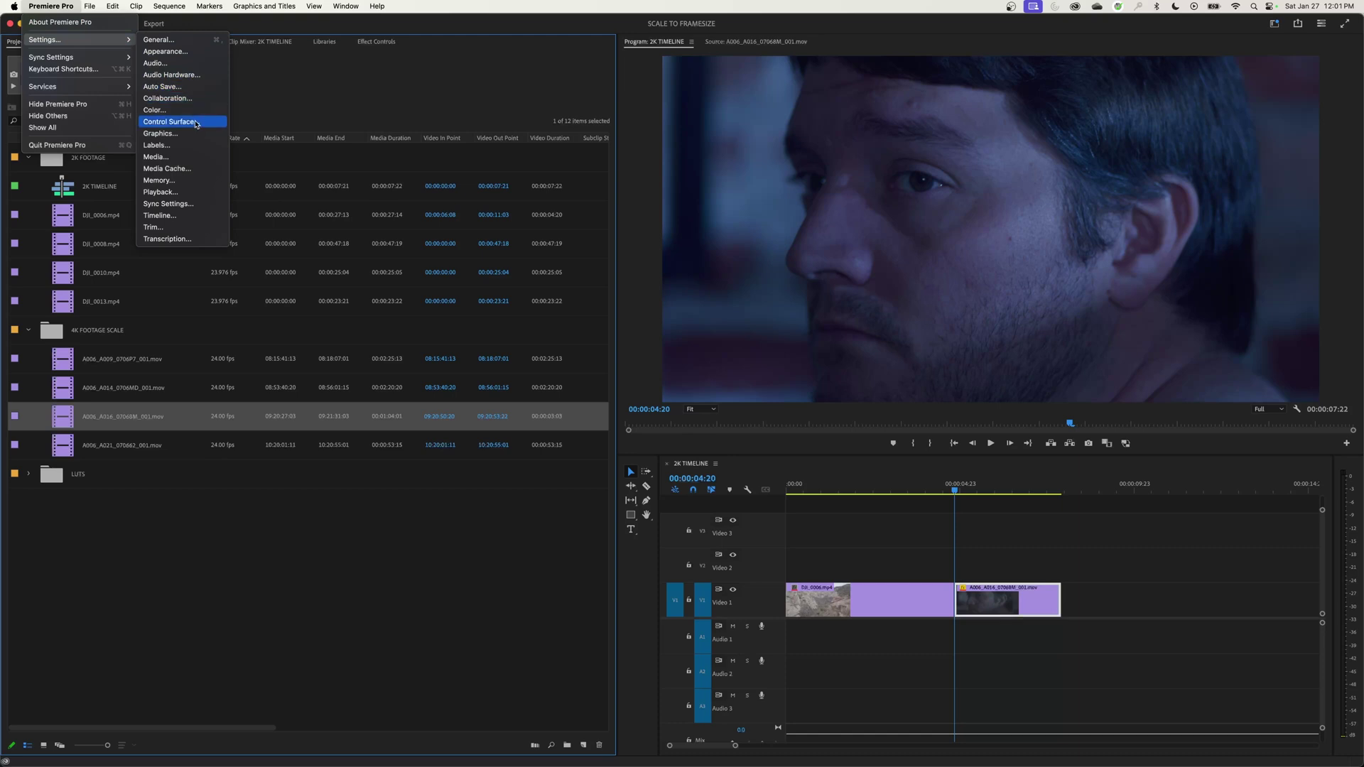
click(283, 128)
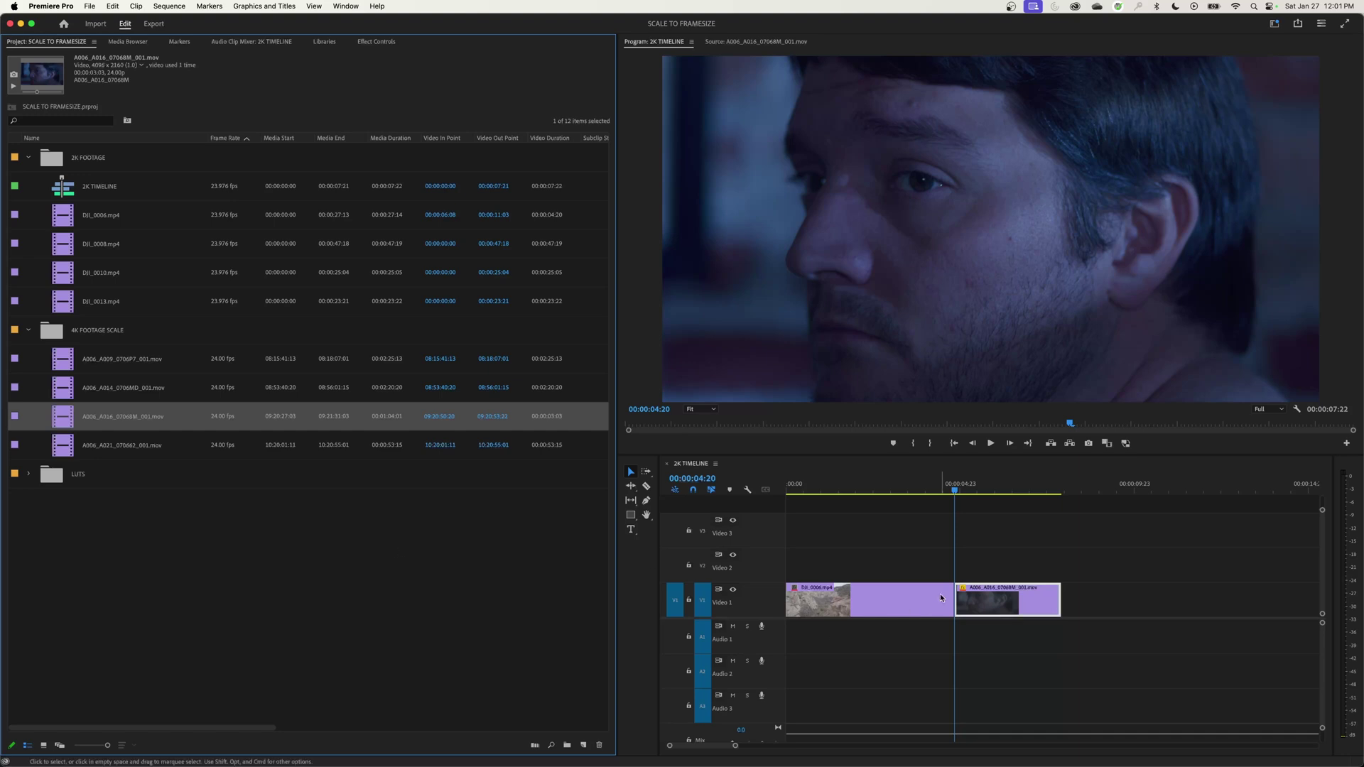
click(973, 573)
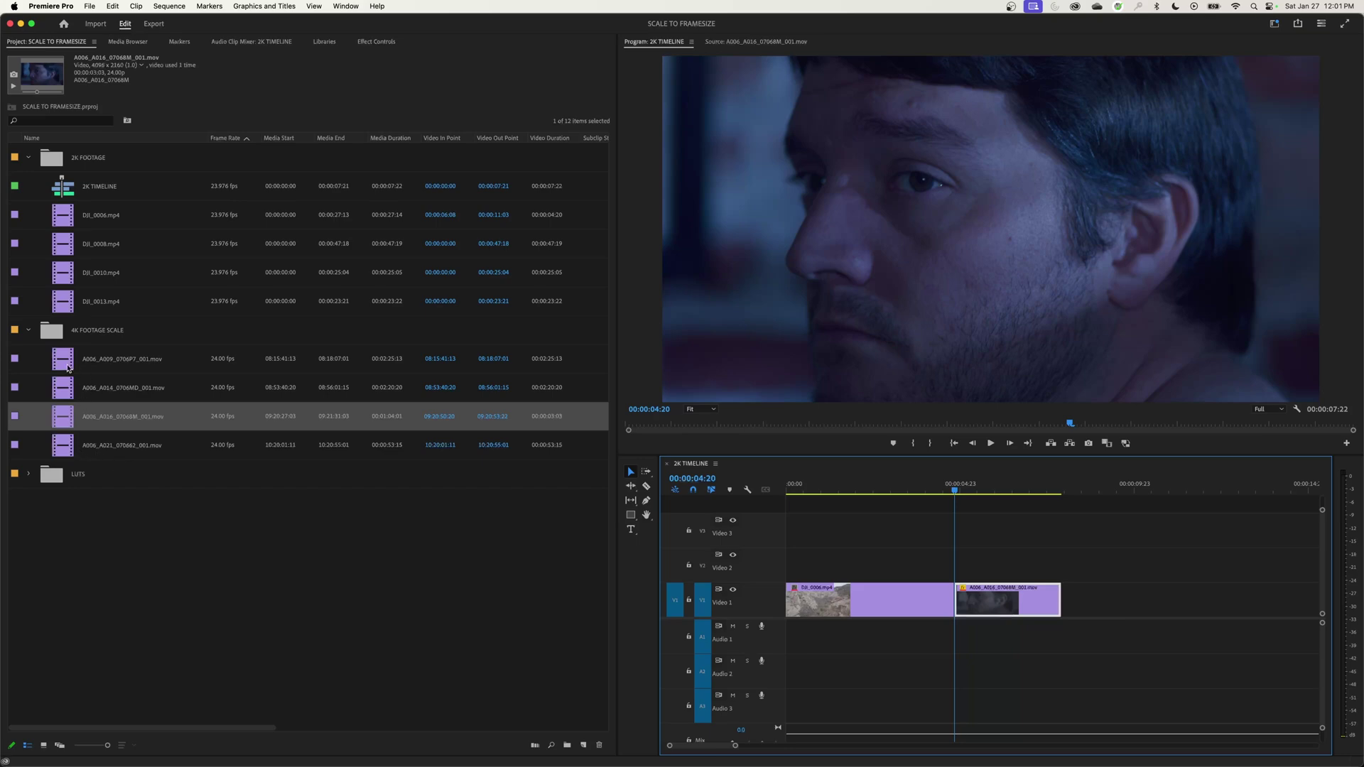
Step: Open the A006_A009 4K clip as source and mark its range from 08:16:22:18 to 08:16:40:13
double_click(68, 368)
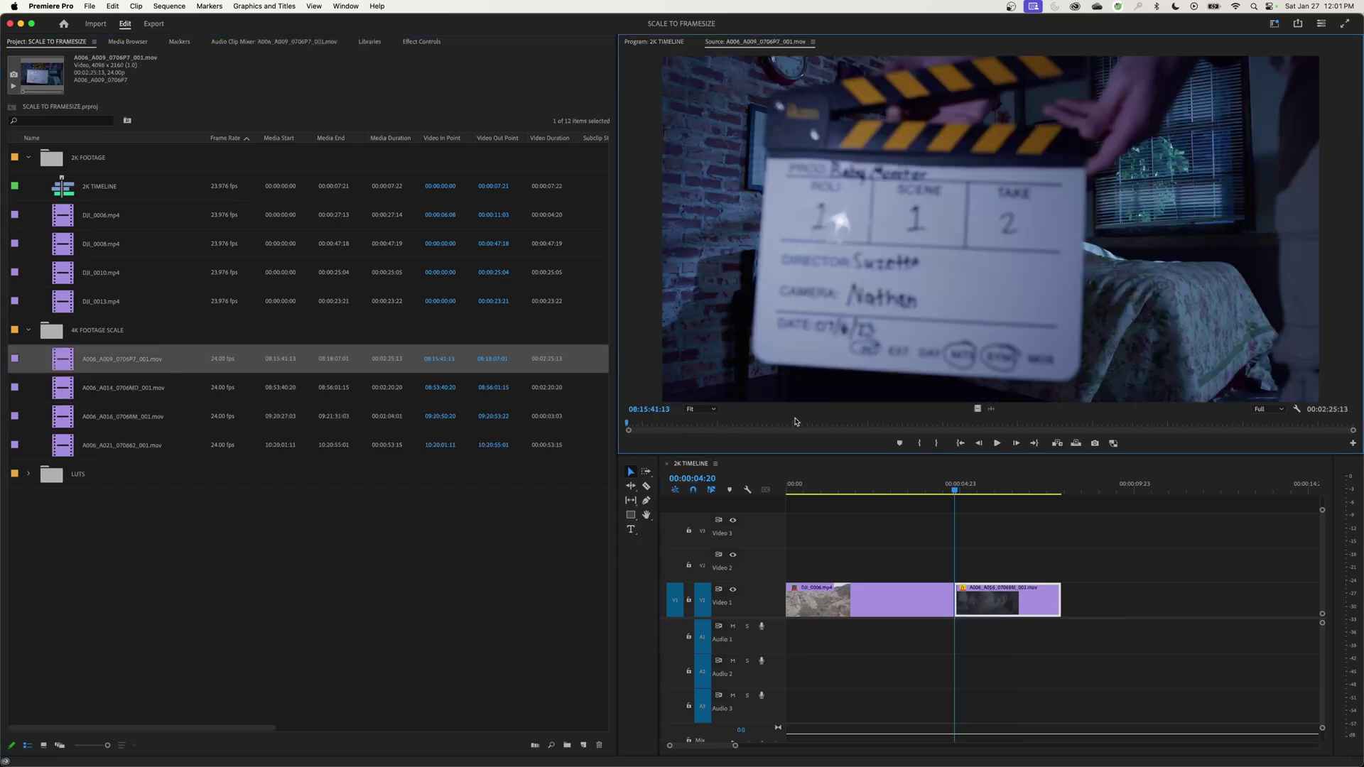
click(831, 425)
key(i)
drag(843, 429, 921, 425)
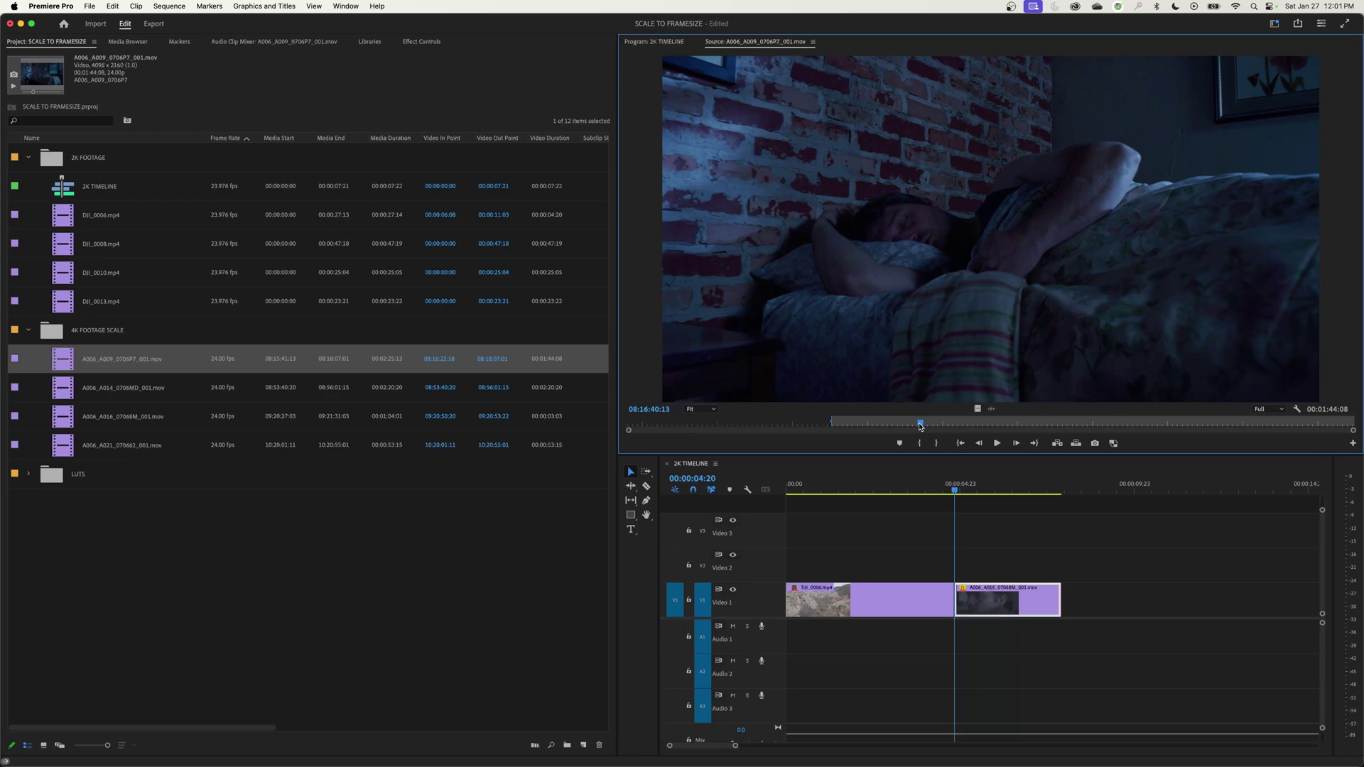
key(o)
Step: Place the marked A006_A009 clip after the A006_A016 clip in the sequence and show its opening in the Program Monitor
click(1020, 486)
key(End)
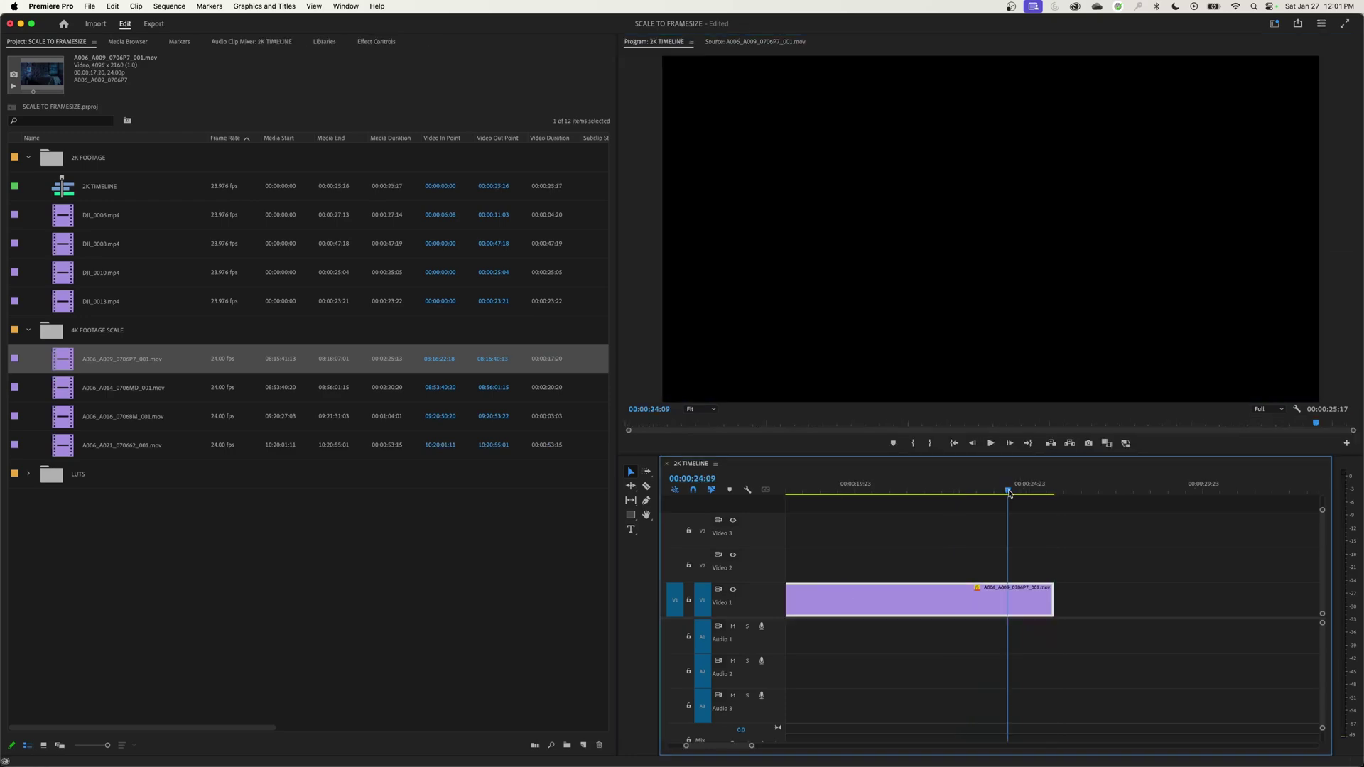
key(.)
click(652, 47)
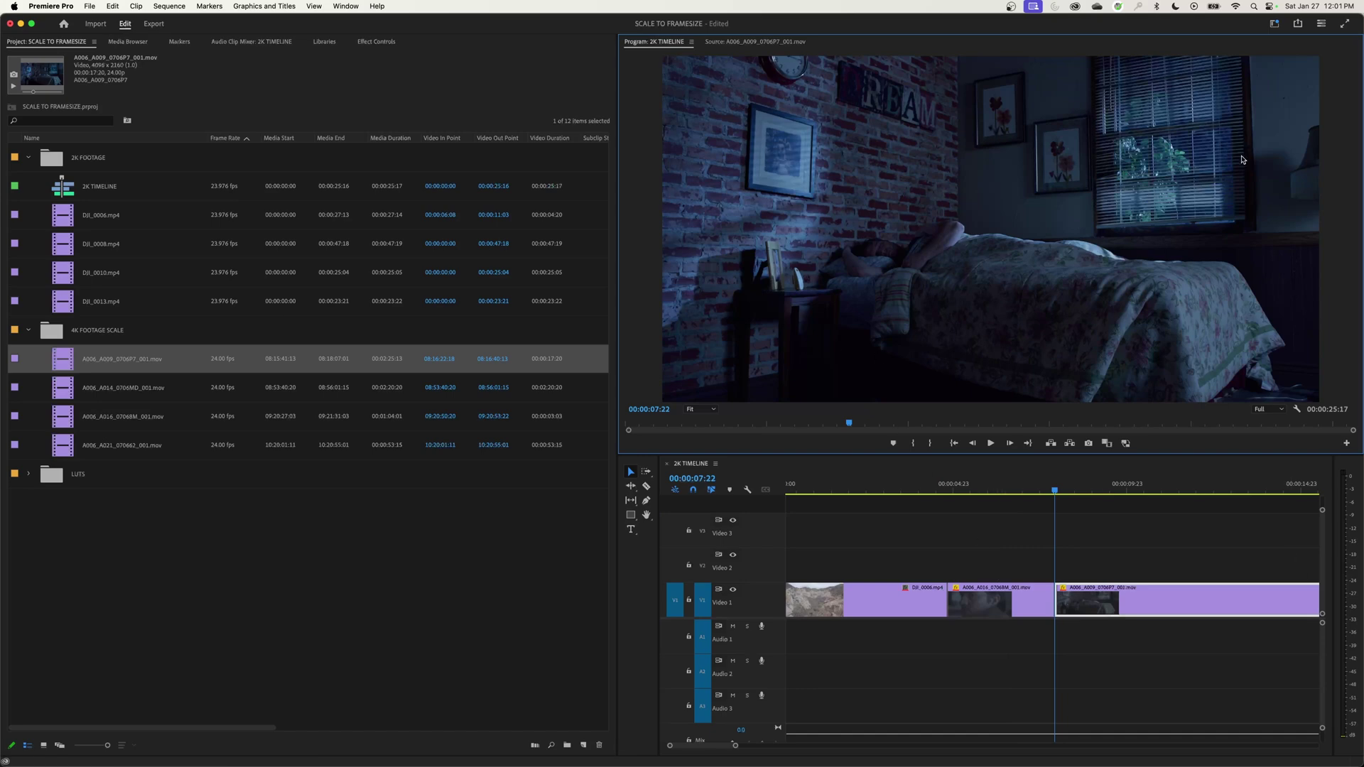
click(997, 497)
key(minus)
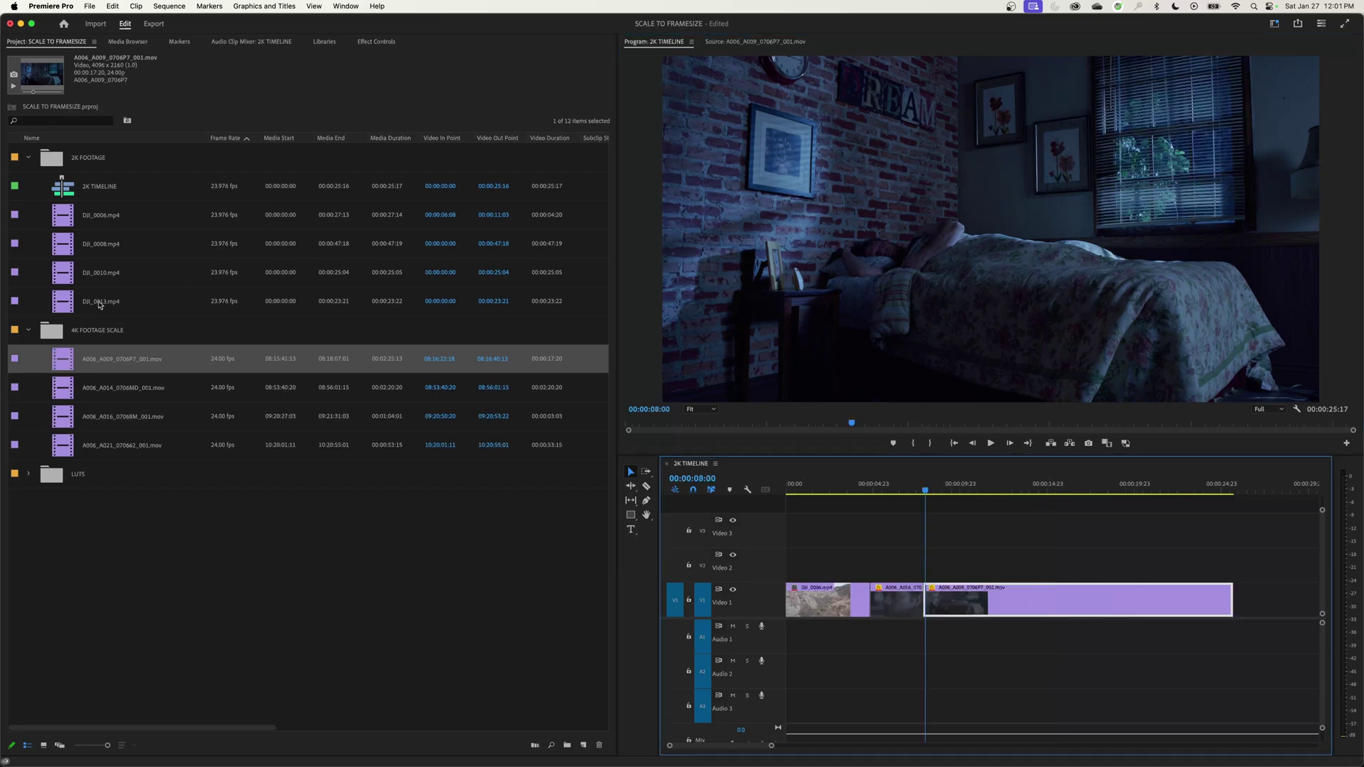
Step: Set Default Media Scaling to None in the Media preferences
click(71, 7)
mouse_move(68, 43)
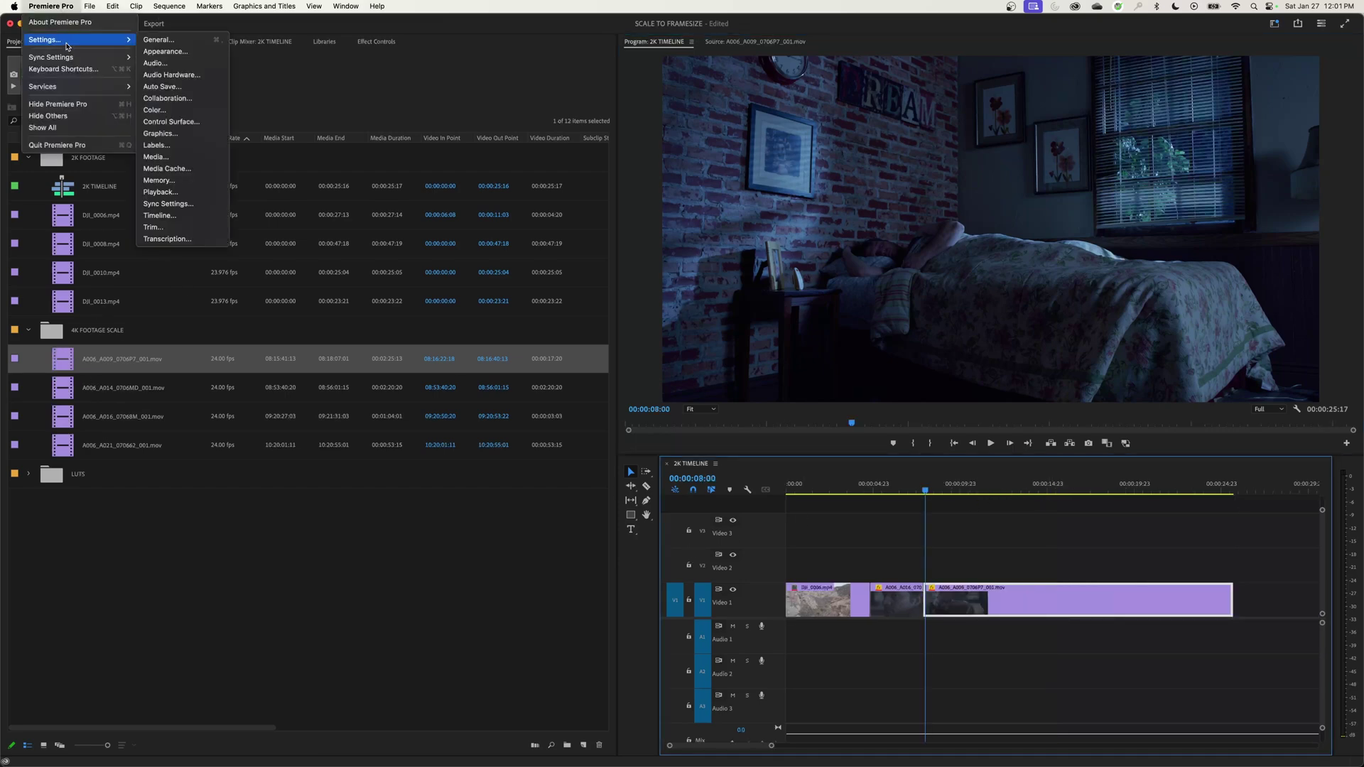
click(168, 157)
click(742, 300)
click(814, 528)
click(853, 549)
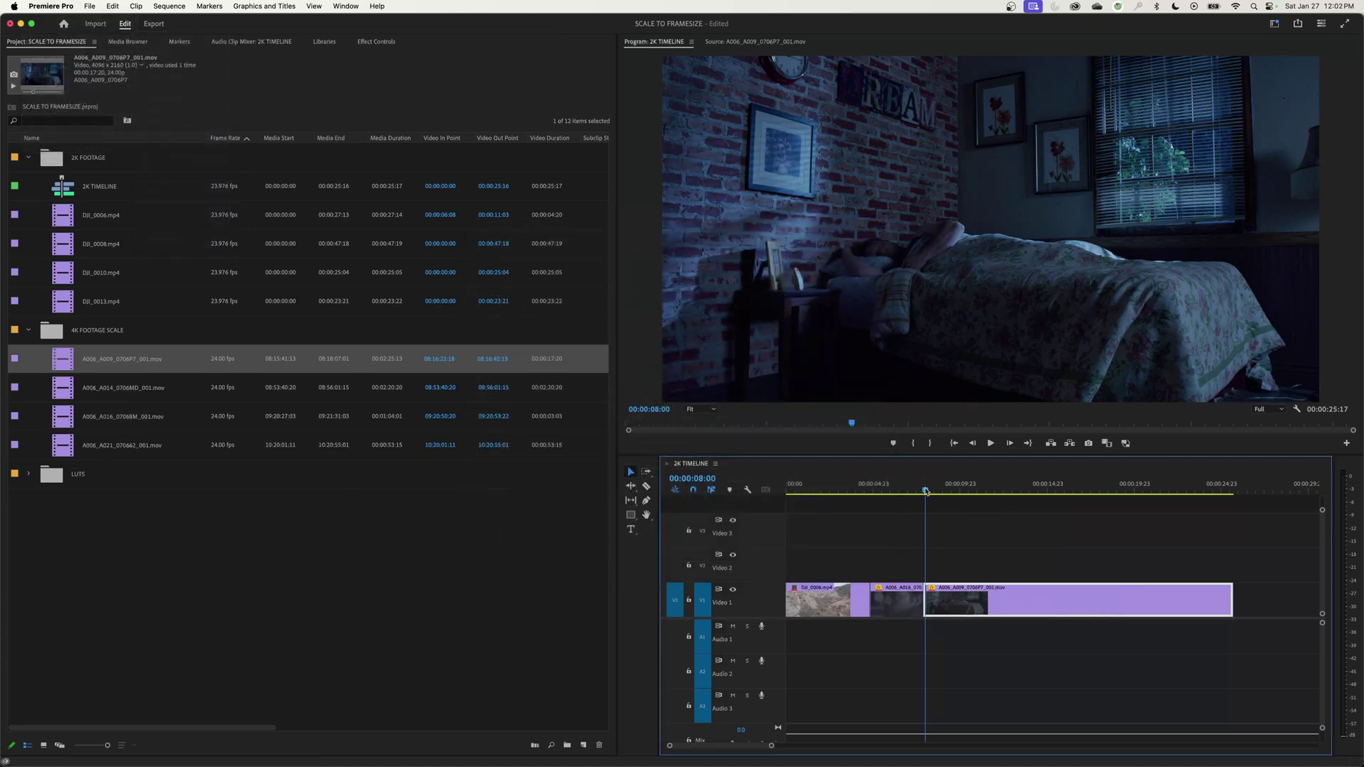
Step: Add the marked A006_A009 clip again at the end of the sequence and compare its framing with the preceding copy
key(End)
scroll(831, 466, down, 3)
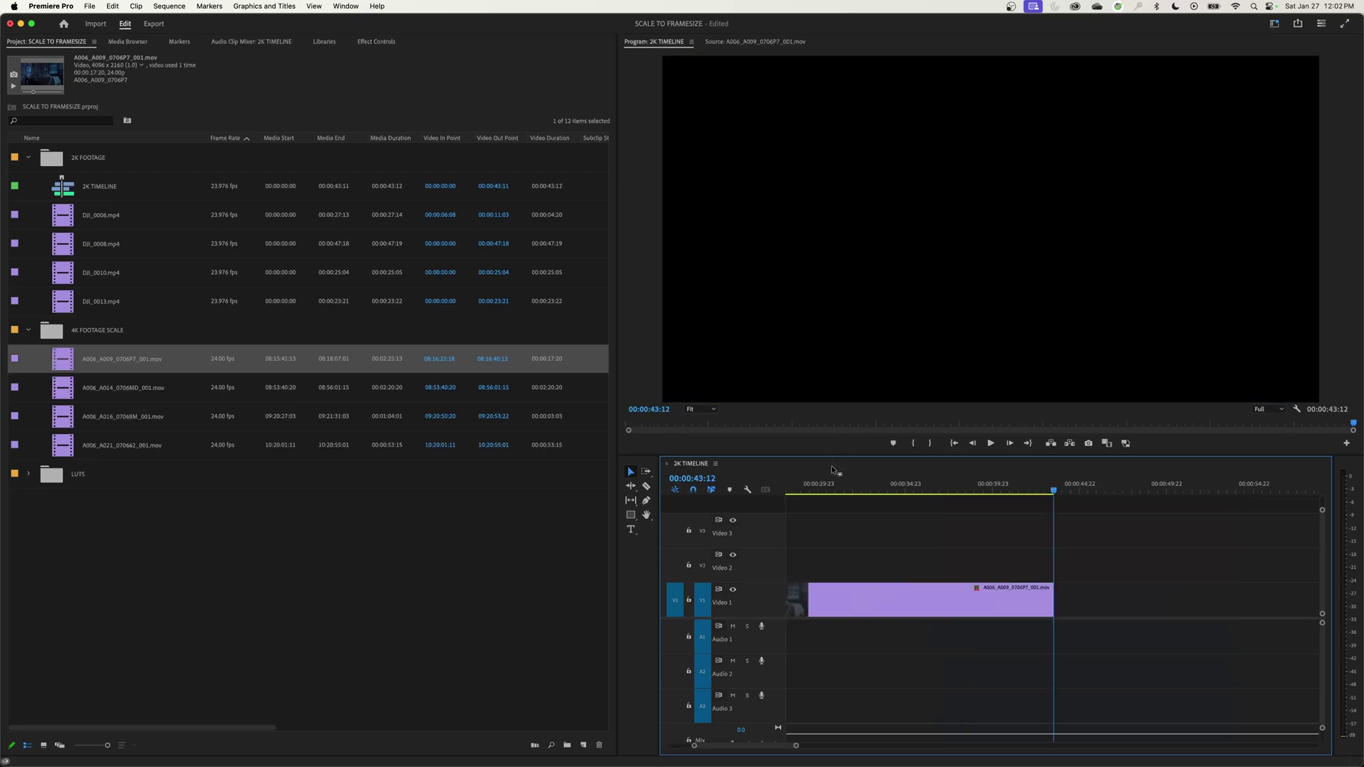
key(period)
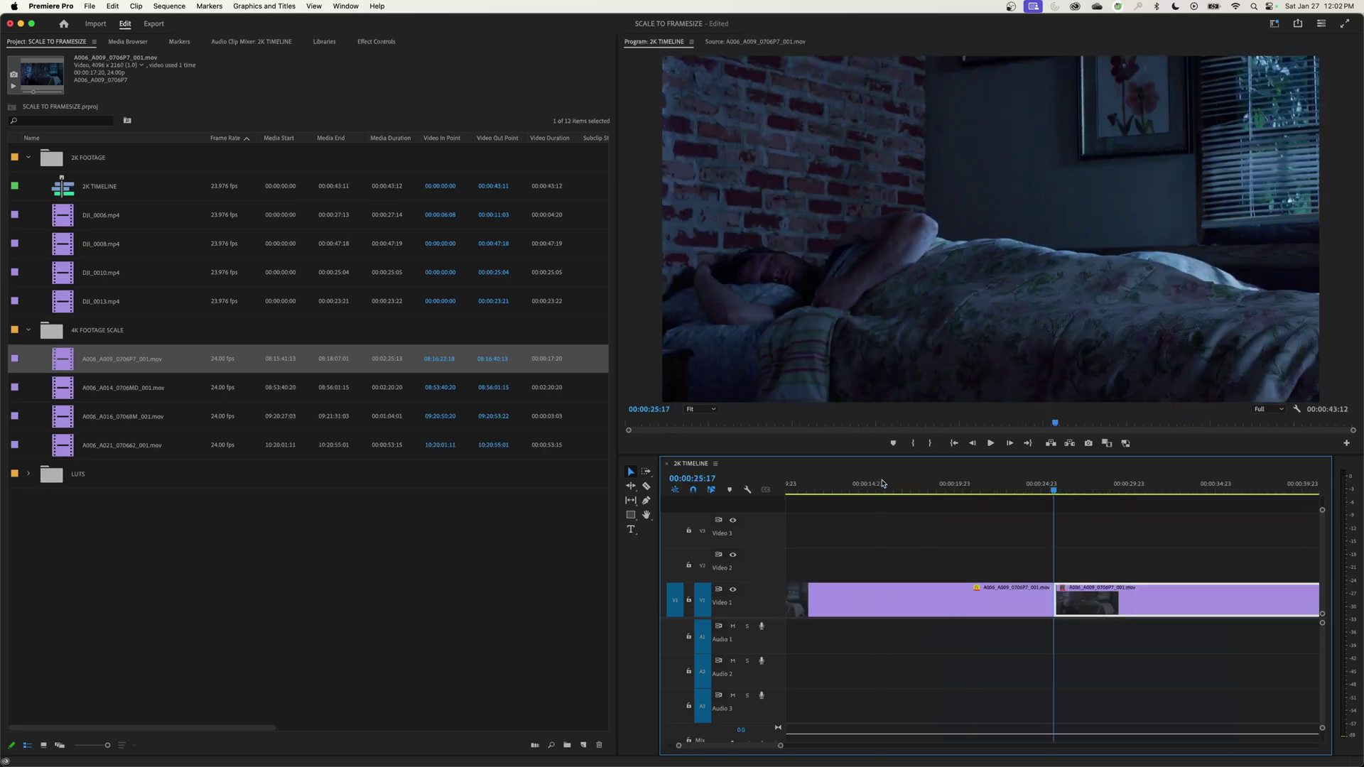
key(minus)
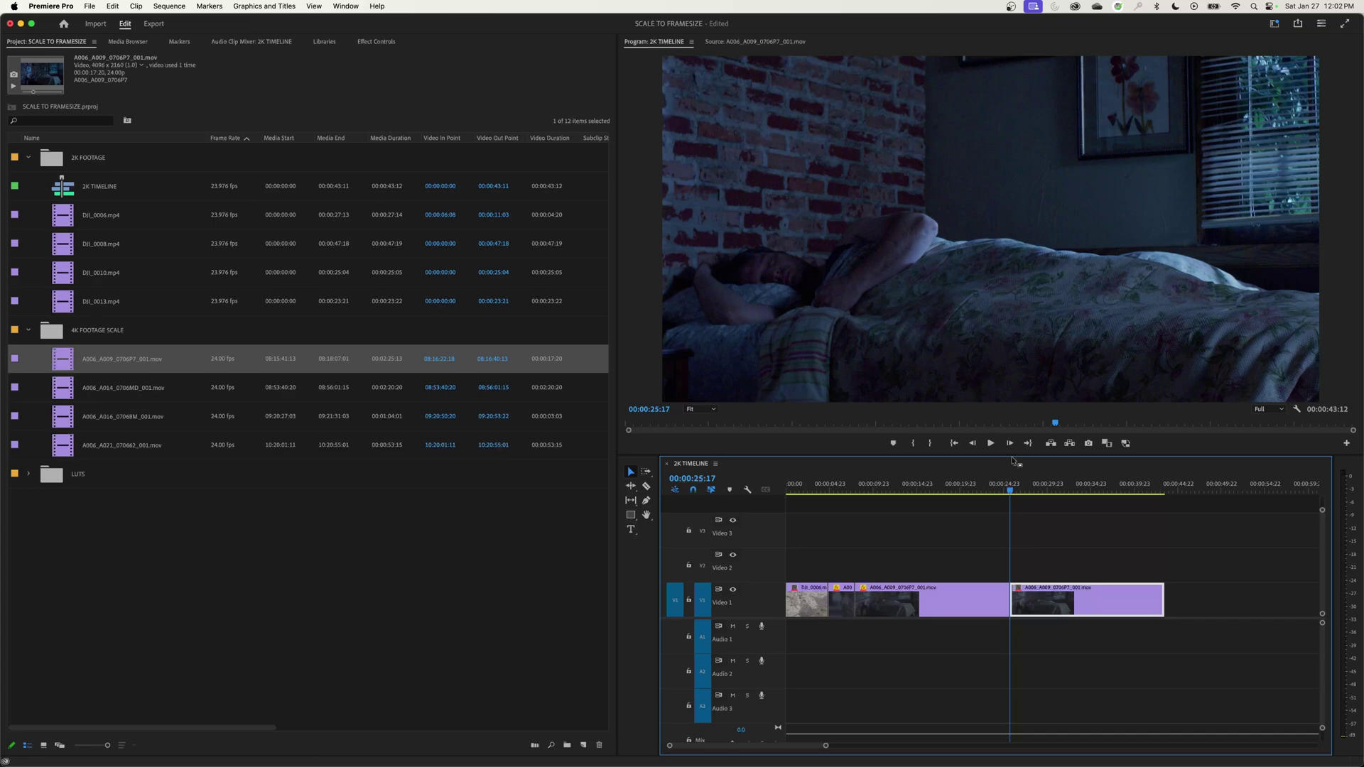
key(Up)
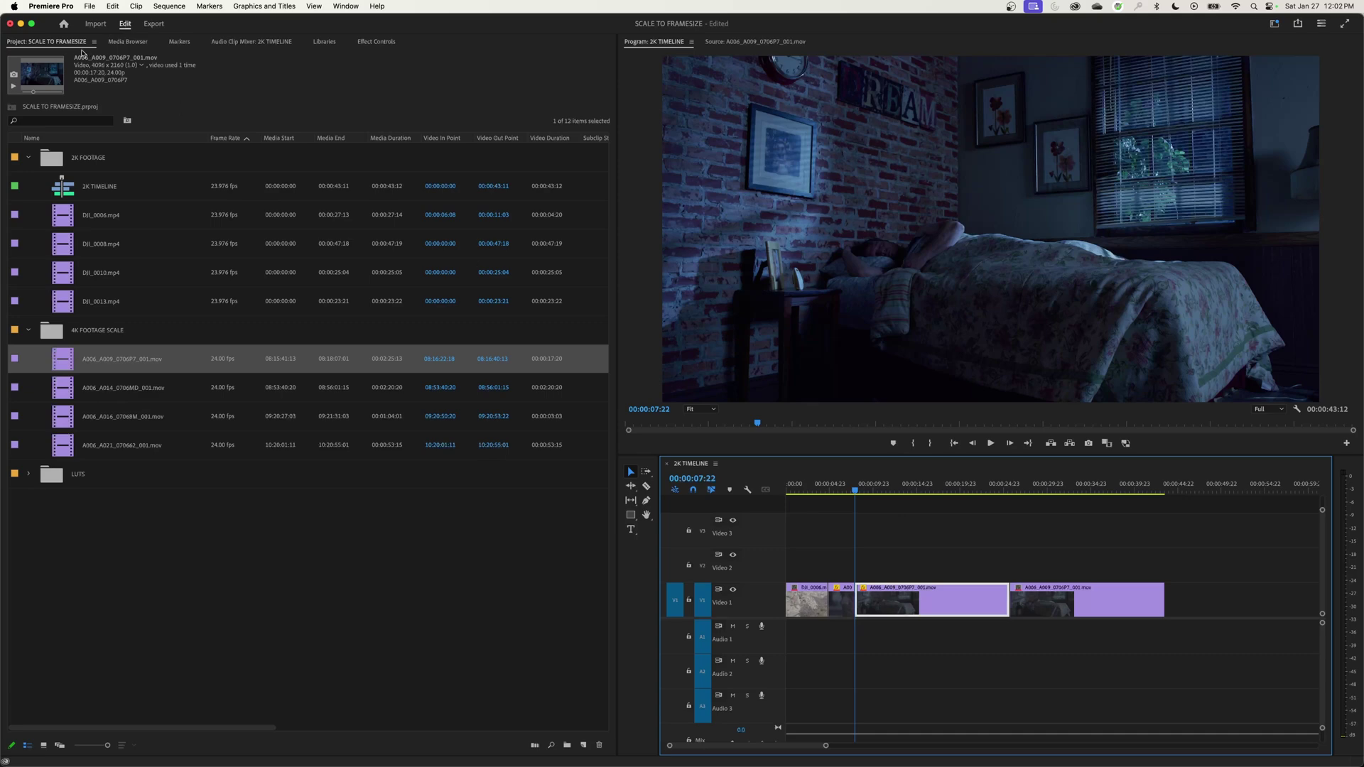
Step: Set Default Media Scaling back to Set to frame size in the Media preferences
click(64, 6)
mouse_move(71, 40)
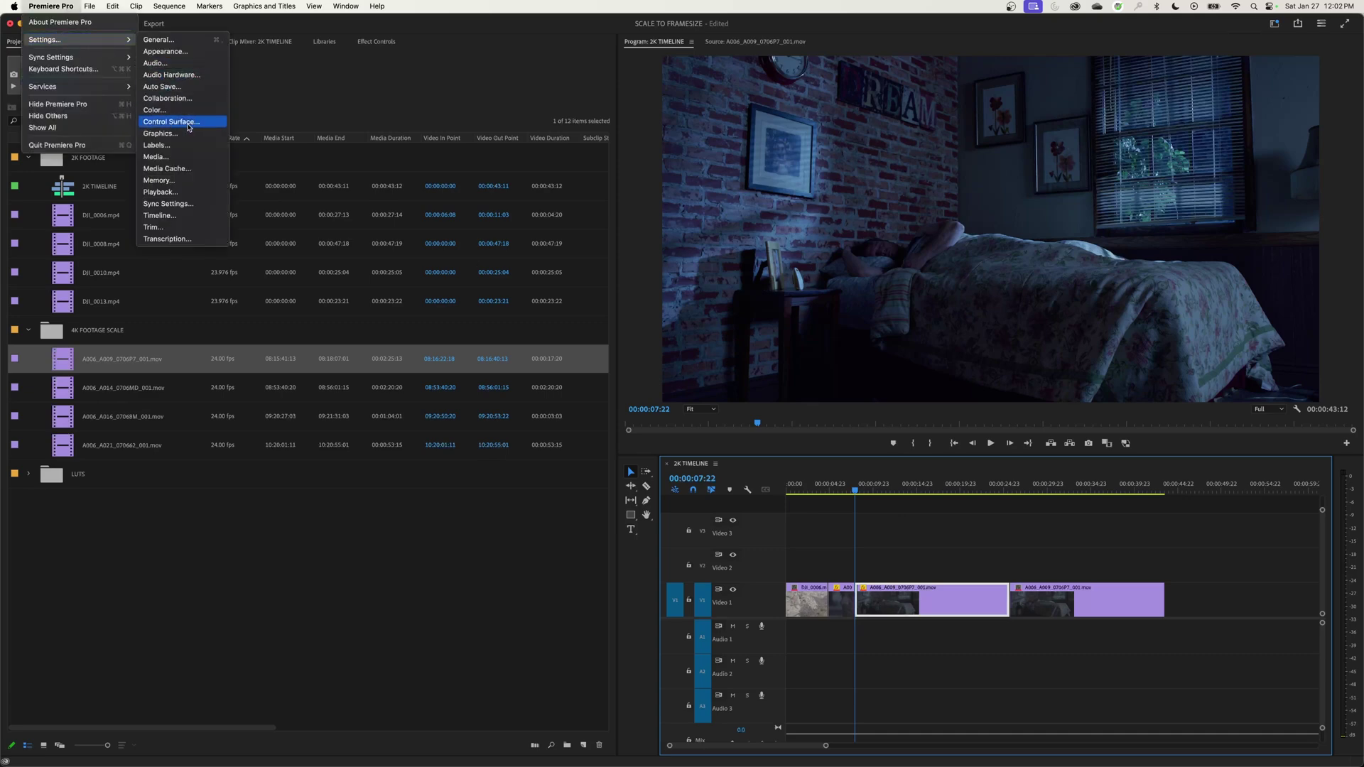
click(180, 157)
click(742, 301)
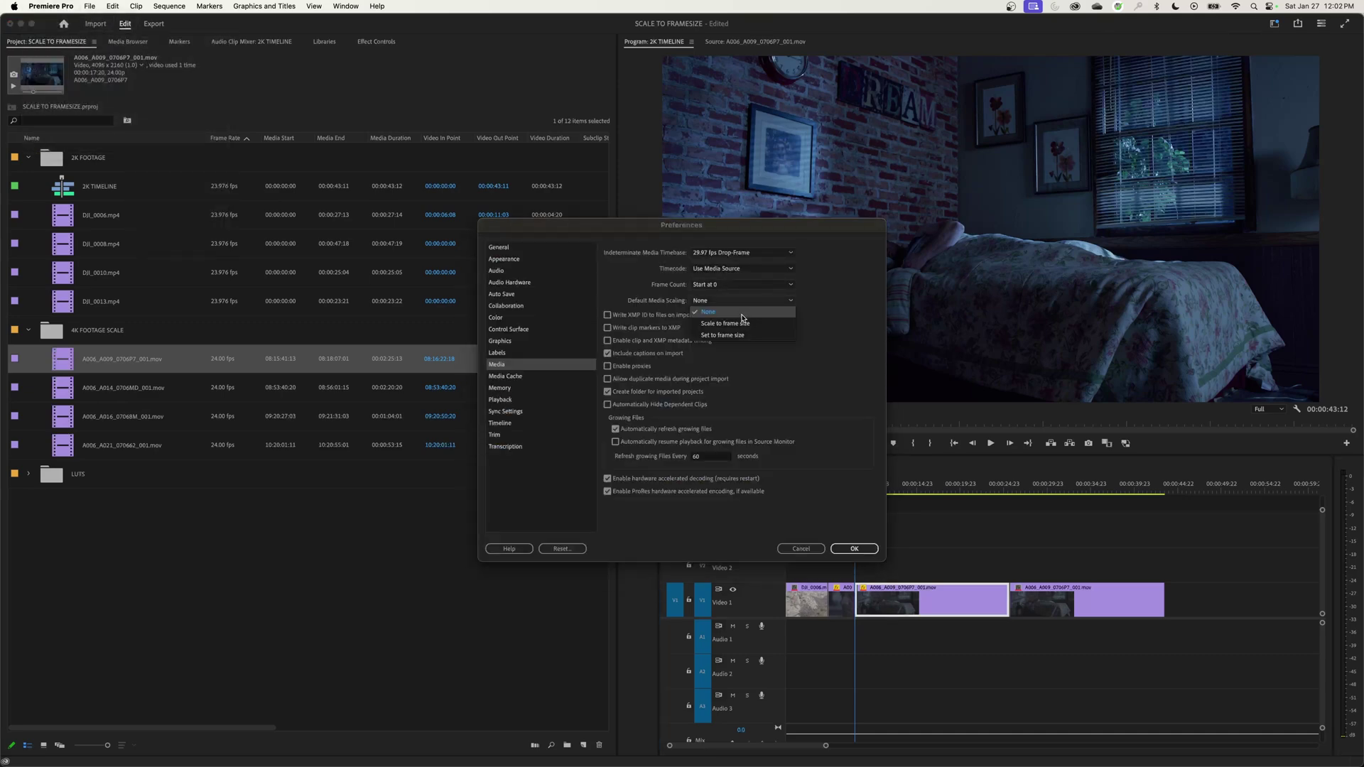
click(754, 335)
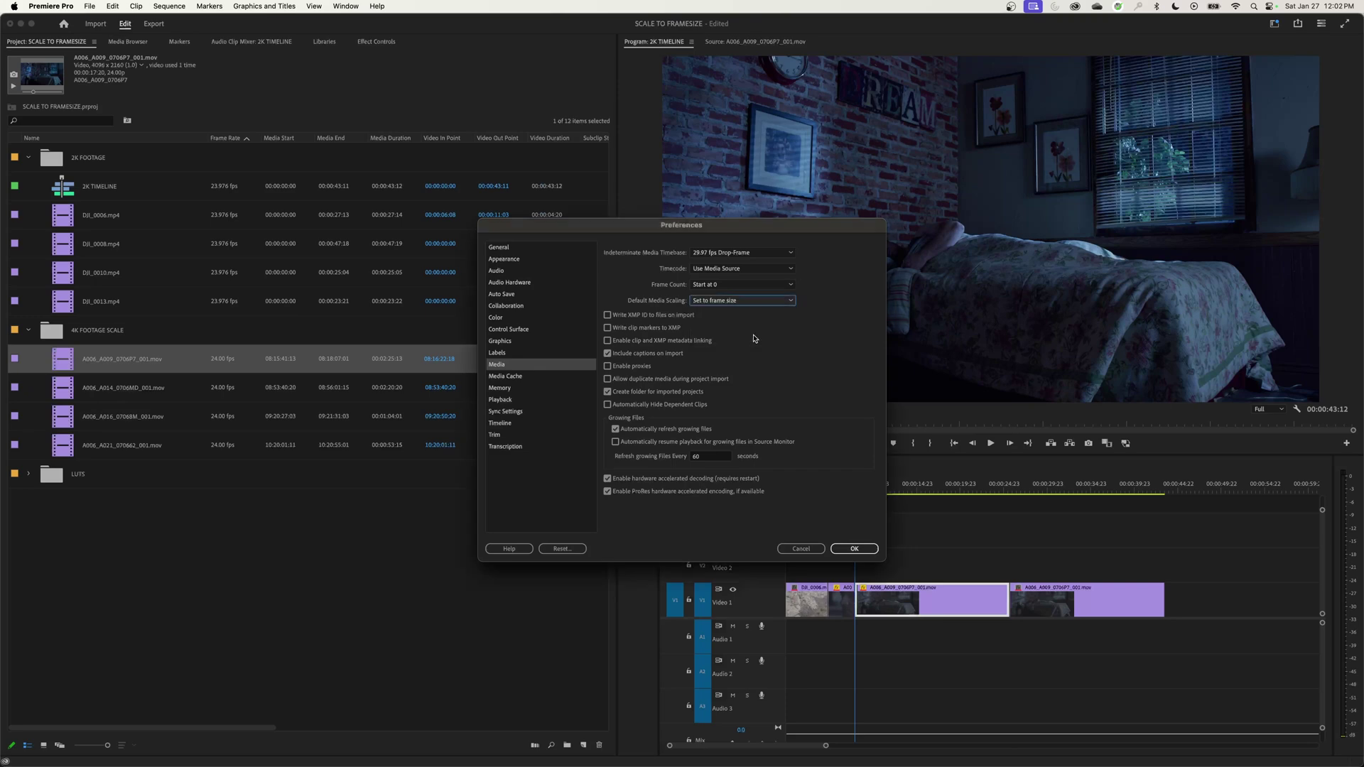
click(852, 549)
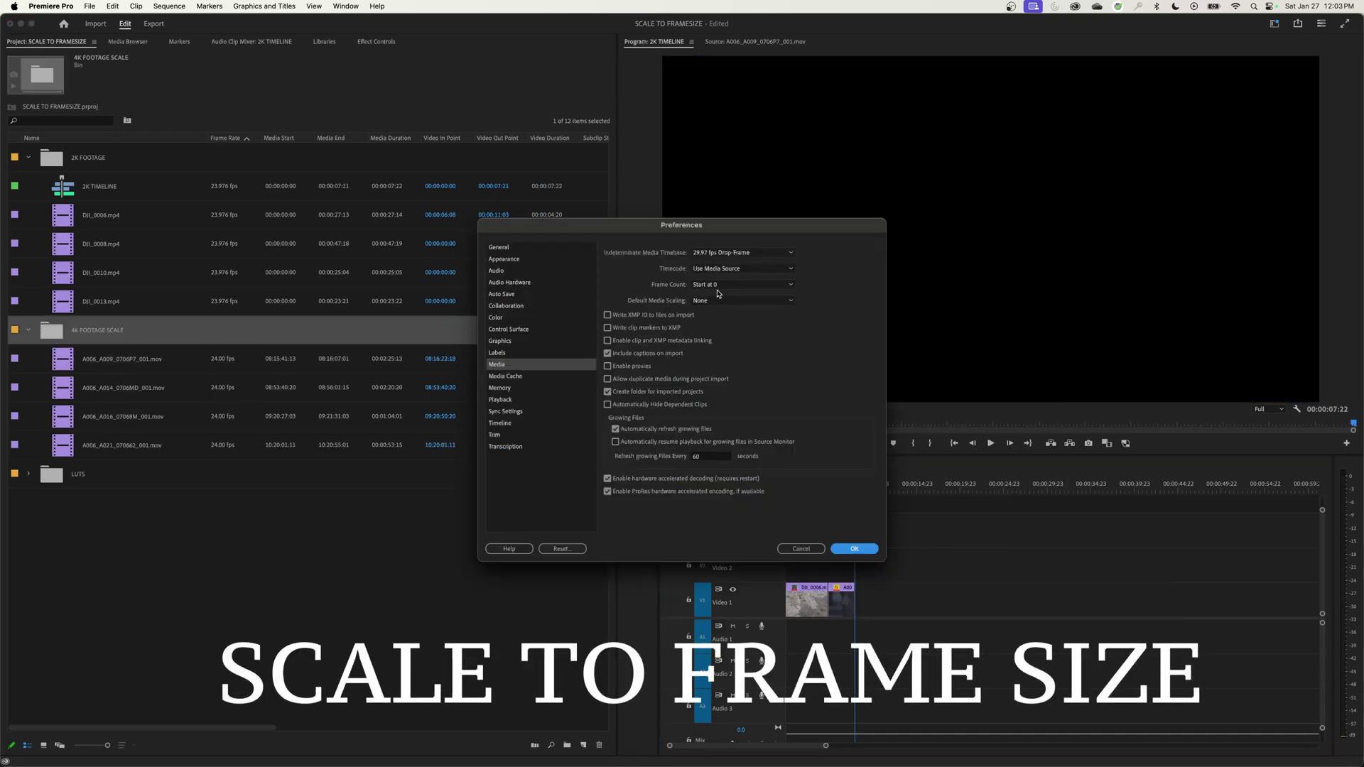
Step: Change Default Media Scaling to Scale to frame size in the Media preferences
click(725, 301)
click(724, 323)
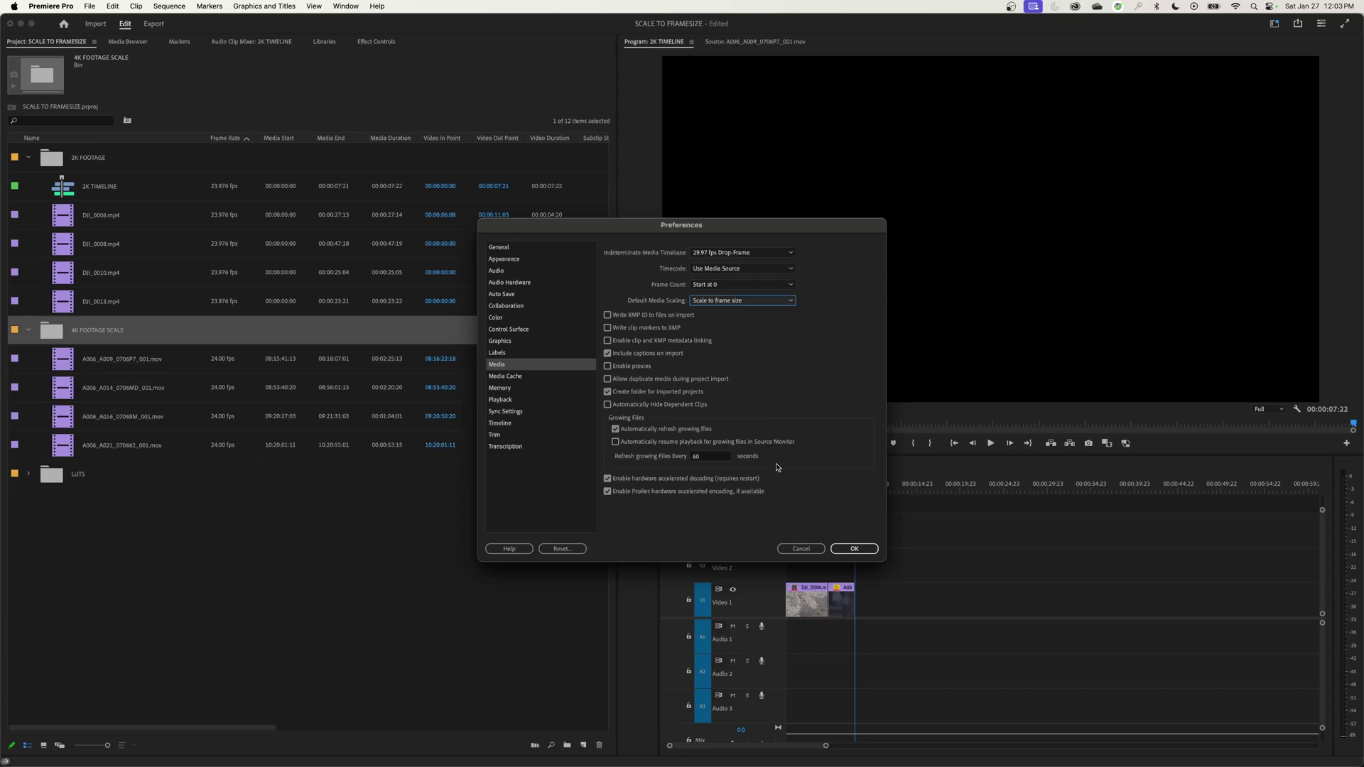
click(855, 549)
Step: Check the Scale to Frame Size video option of the A006_A009 clip in the 4K FOOTAGE SCALE bin
click(113, 506)
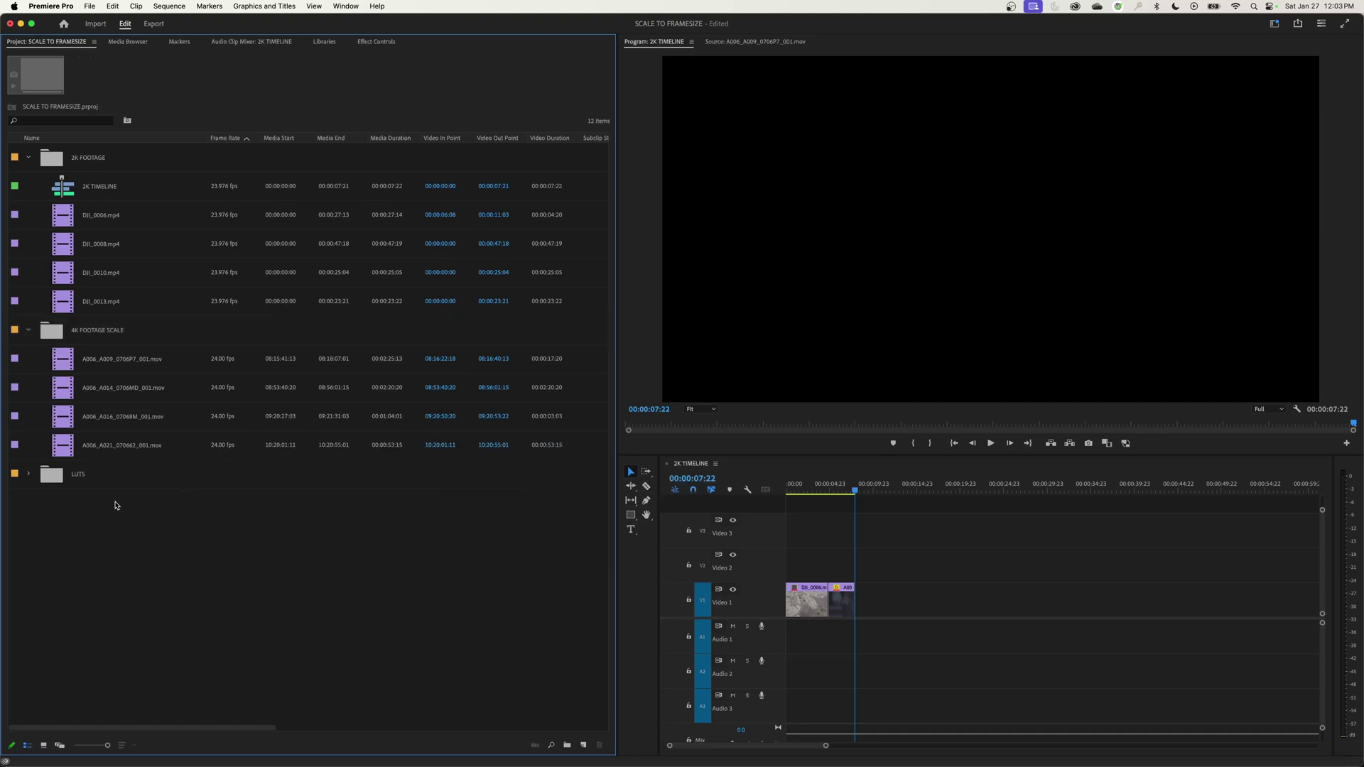
click(71, 367)
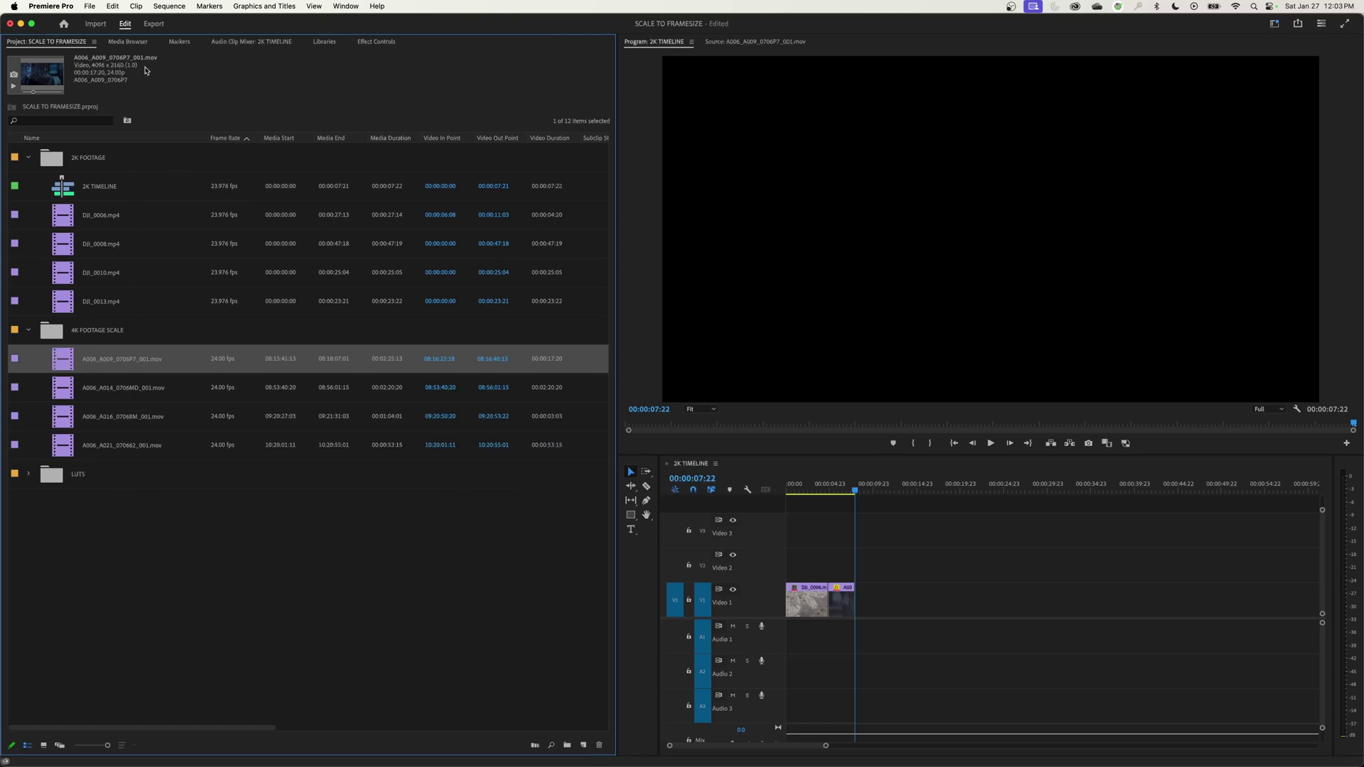
click(139, 8)
mouse_move(266, 98)
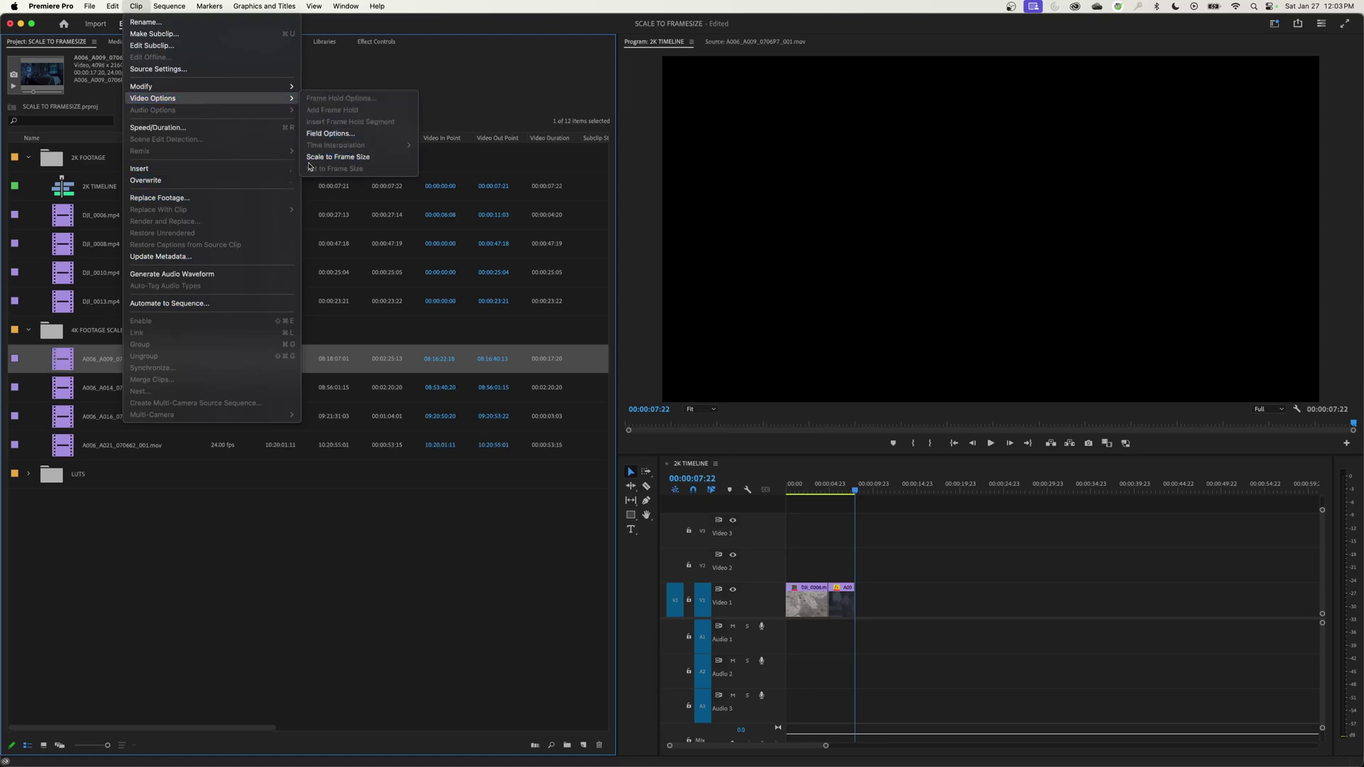
click(110, 495)
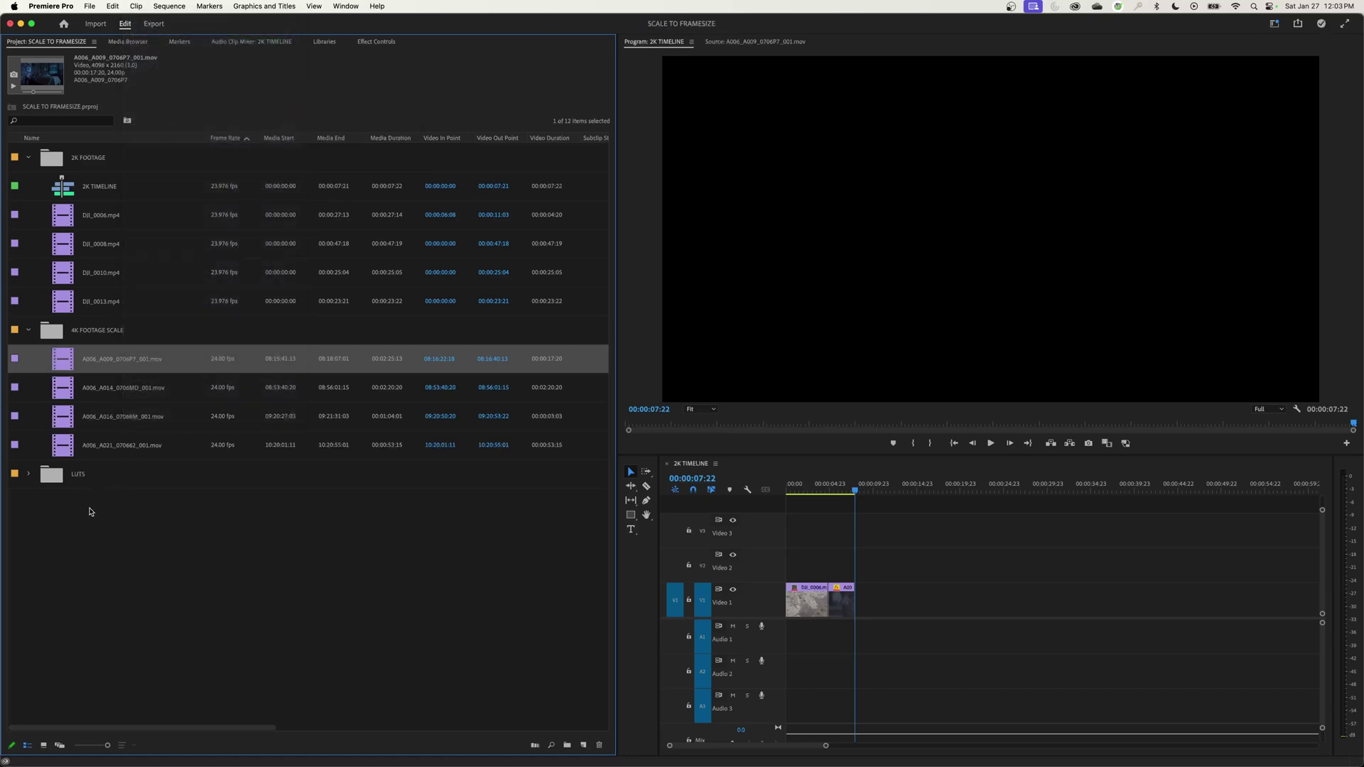
Step: Create a project bin named 4K SCALE TO FRAMSIZE and select it
right_click(90, 512)
click(110, 537)
text(4K SCALE TO FRAMSIZE)
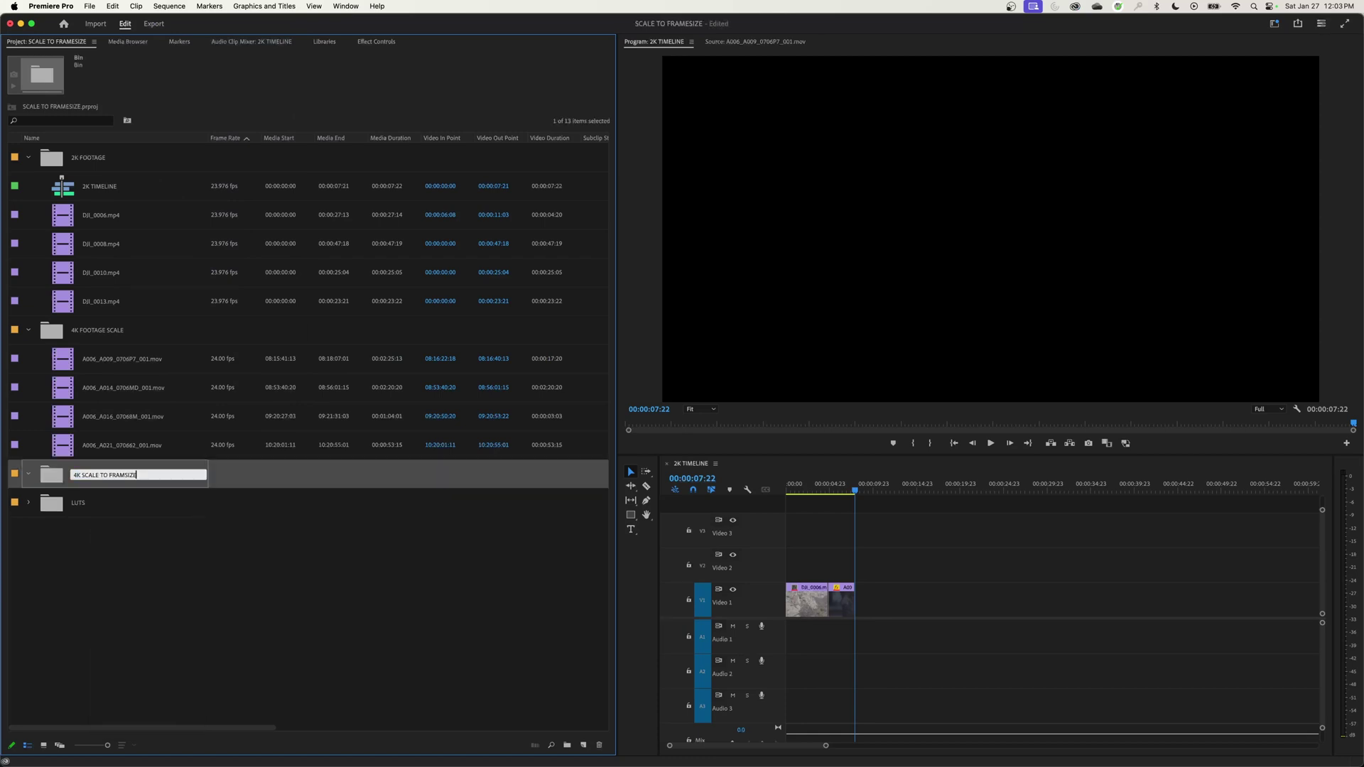
click(183, 507)
click(72, 477)
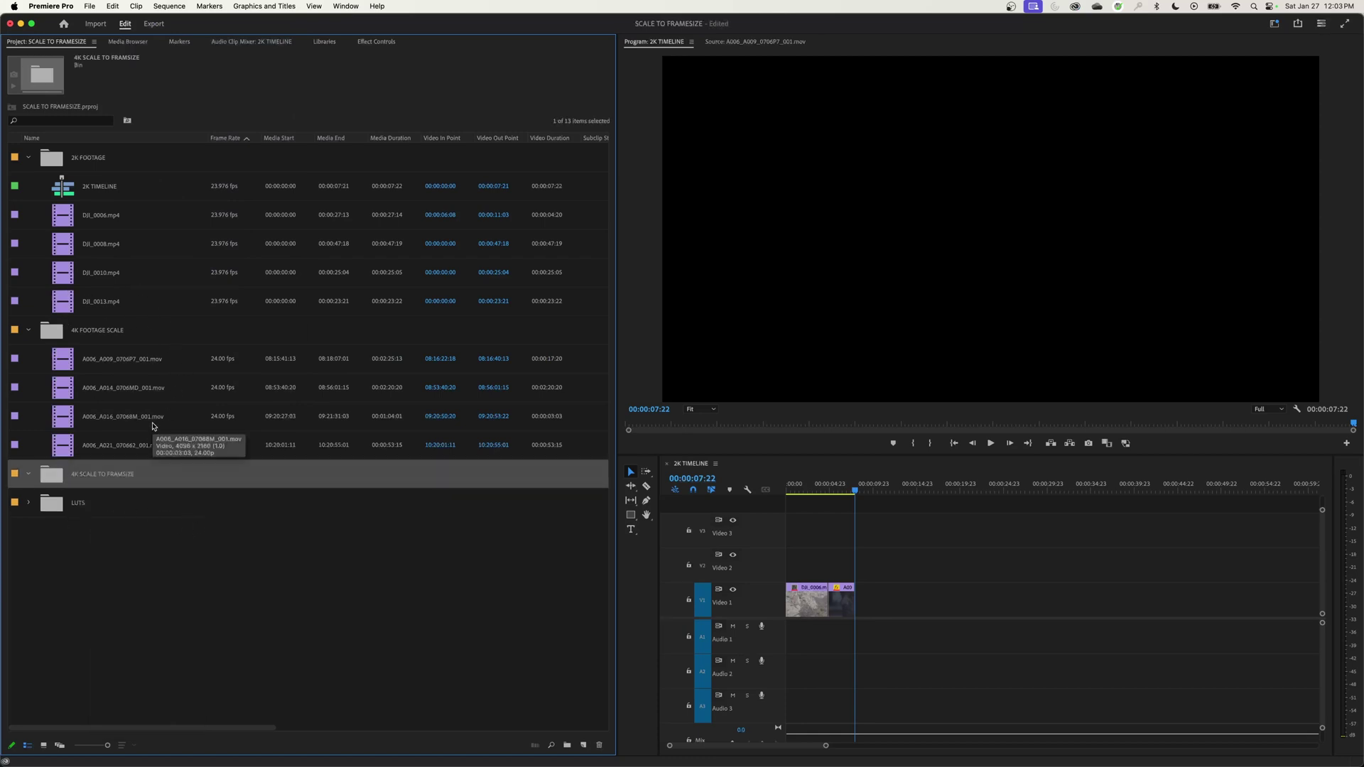
Step: Import all four 4K .mov clips from the 4K FOOTAGE folder into the 4K SCALE TO FRAMSIZE bin
key(super+i)
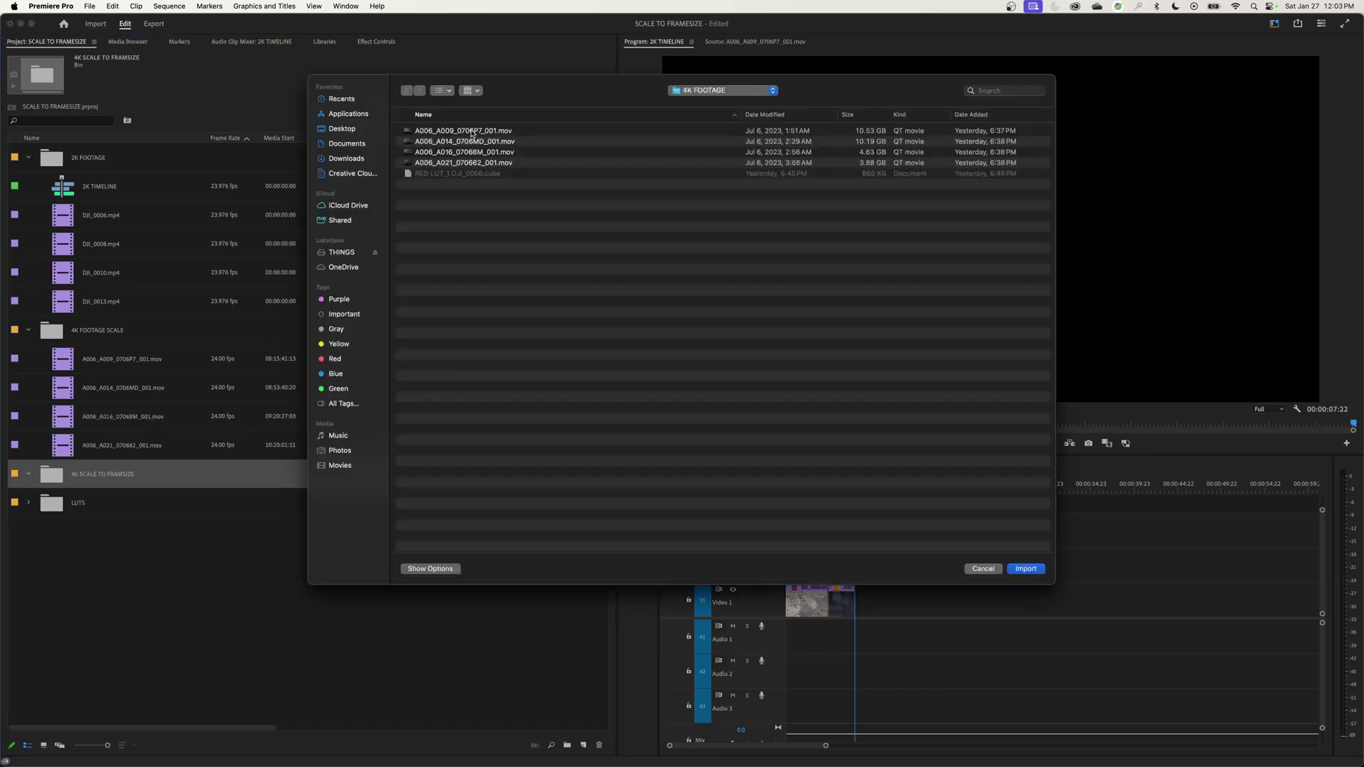
key(super+a)
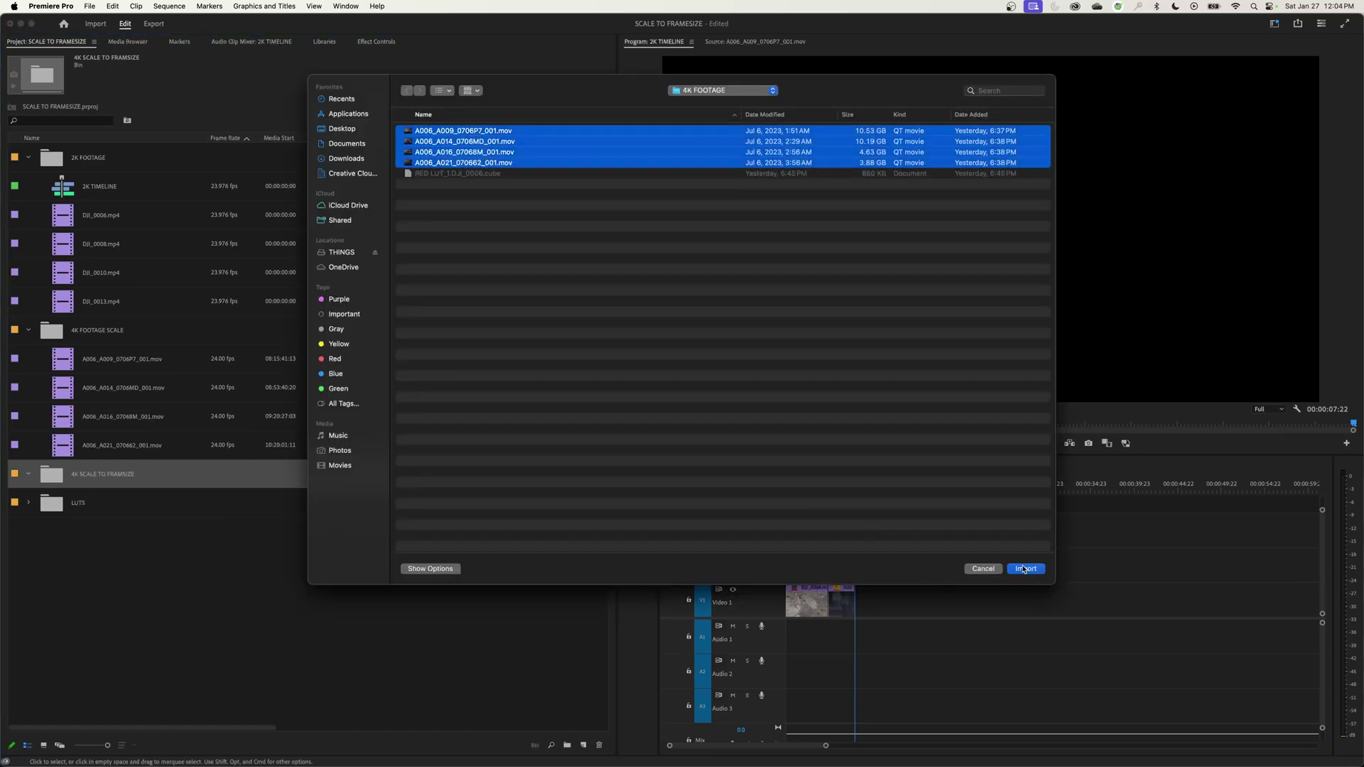
click(1025, 569)
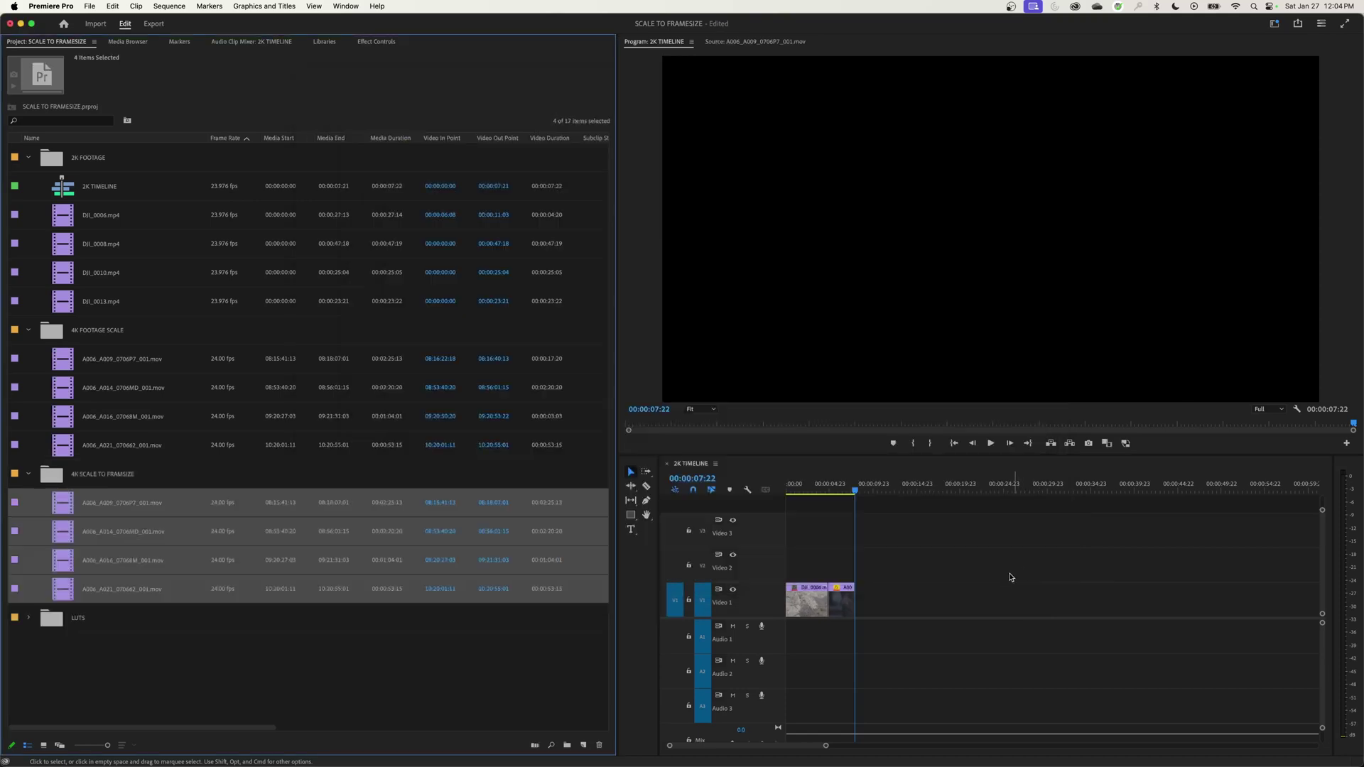
Step: Check the Scale to Frame Size video option of the newly imported A006_A009 clip
click(89, 503)
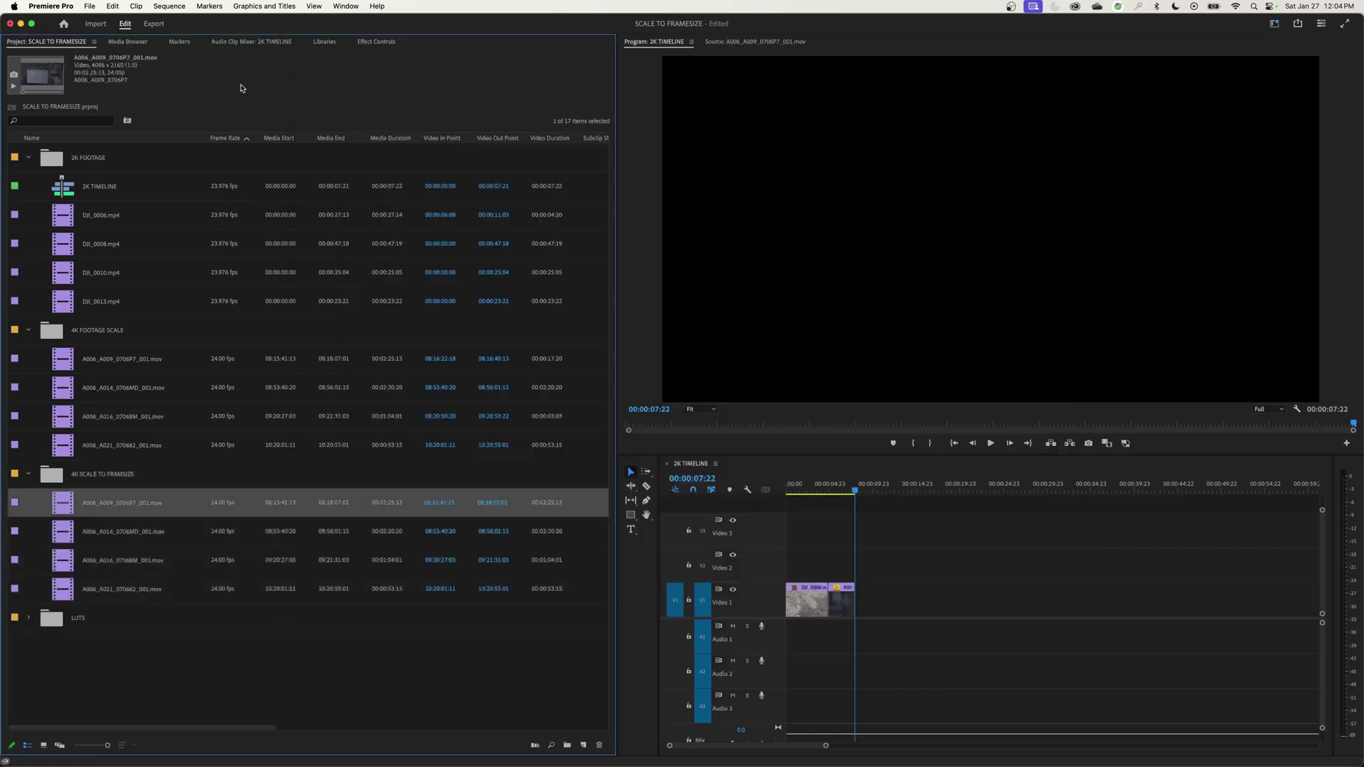
click(134, 6)
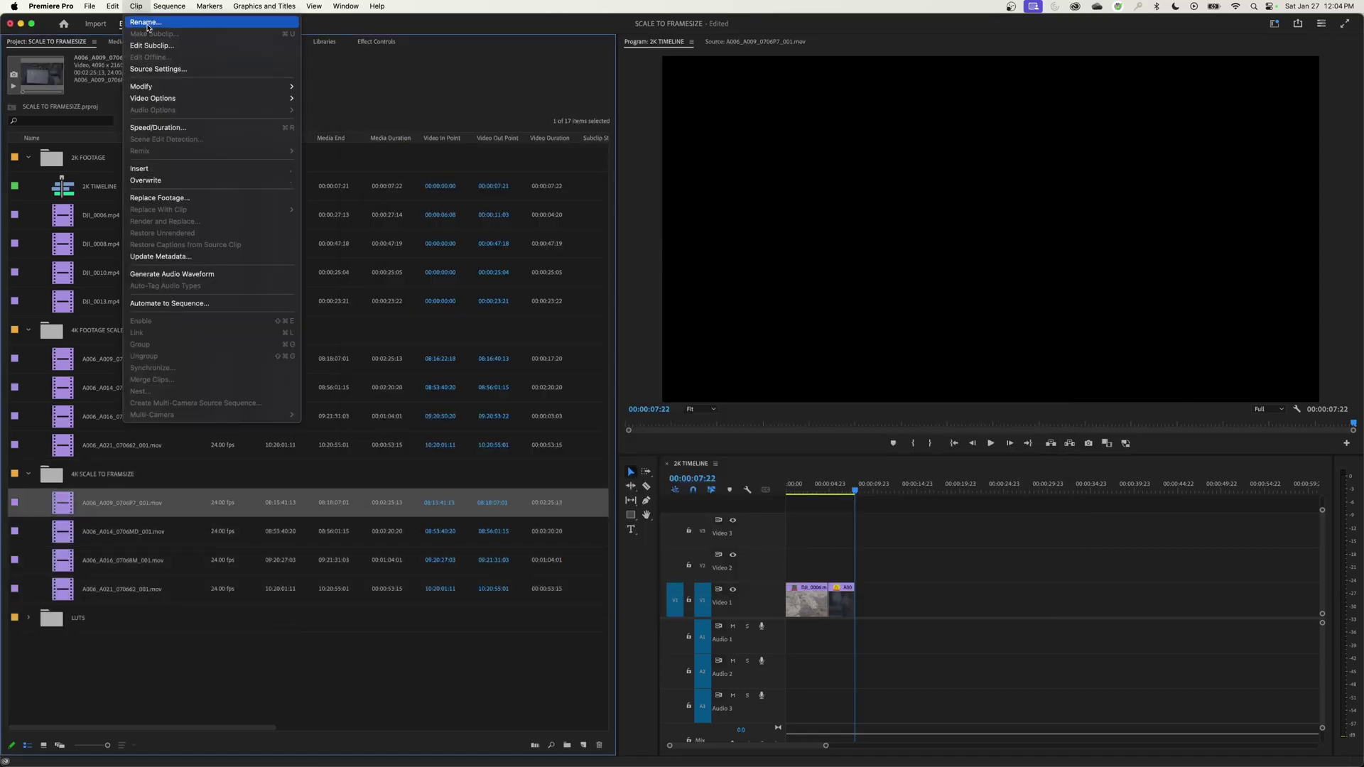
mouse_move(209, 98)
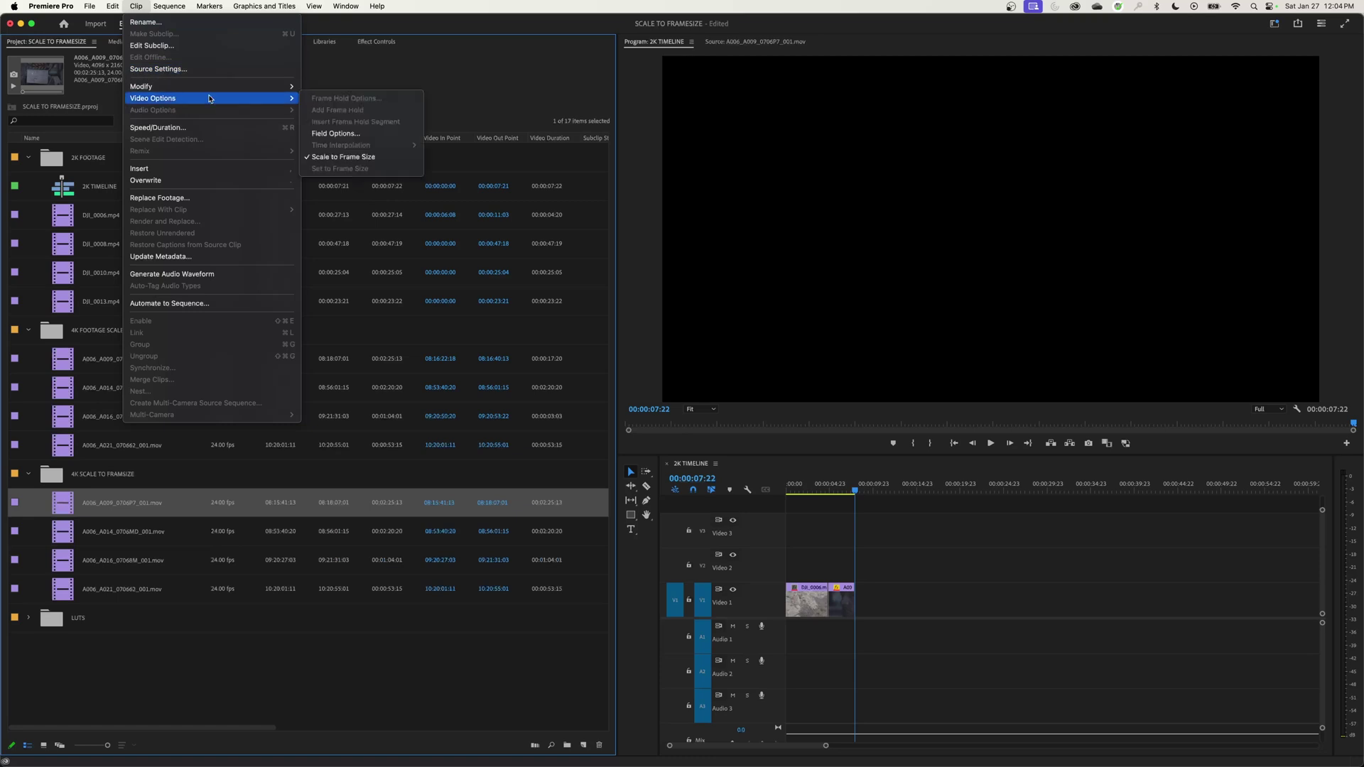
click(343, 157)
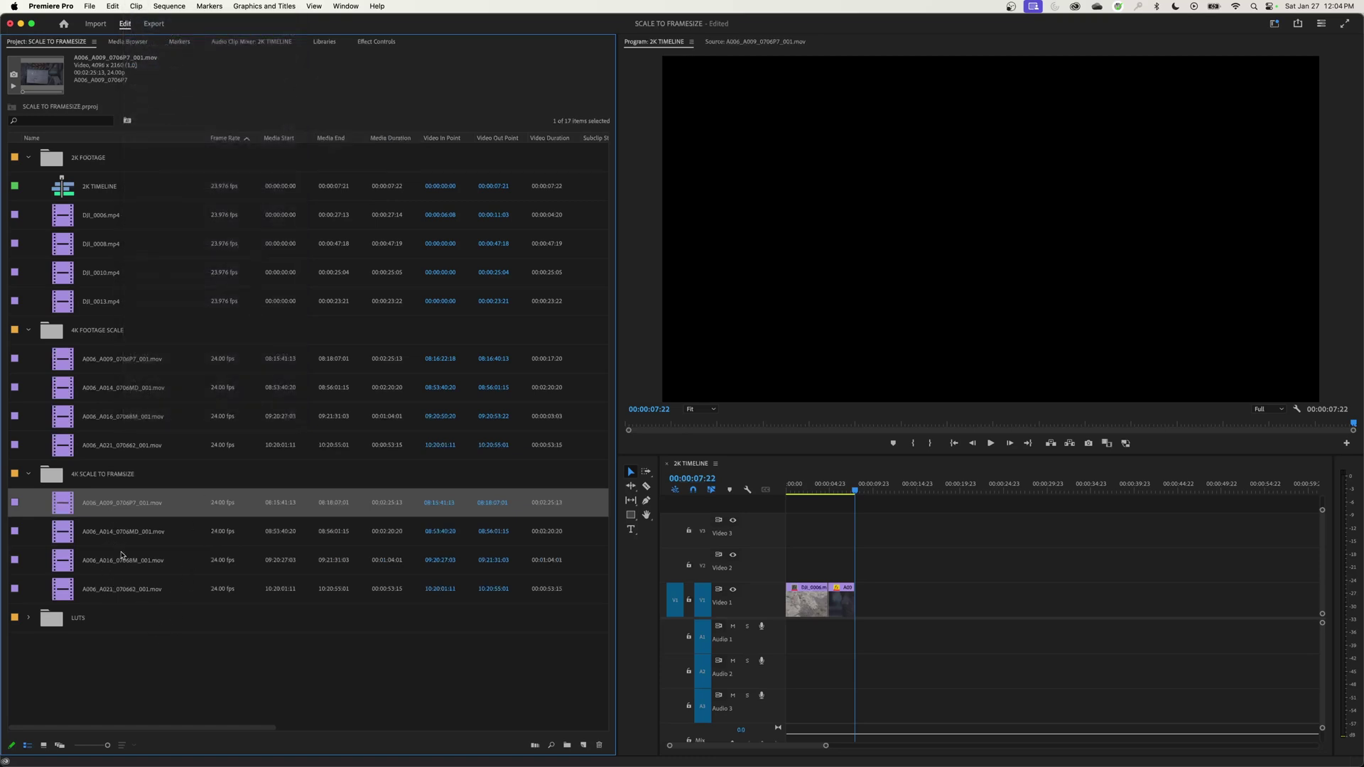
Step: Check the same video option on the original A006_A009 clip and compare the clips in both 4K bins
click(104, 363)
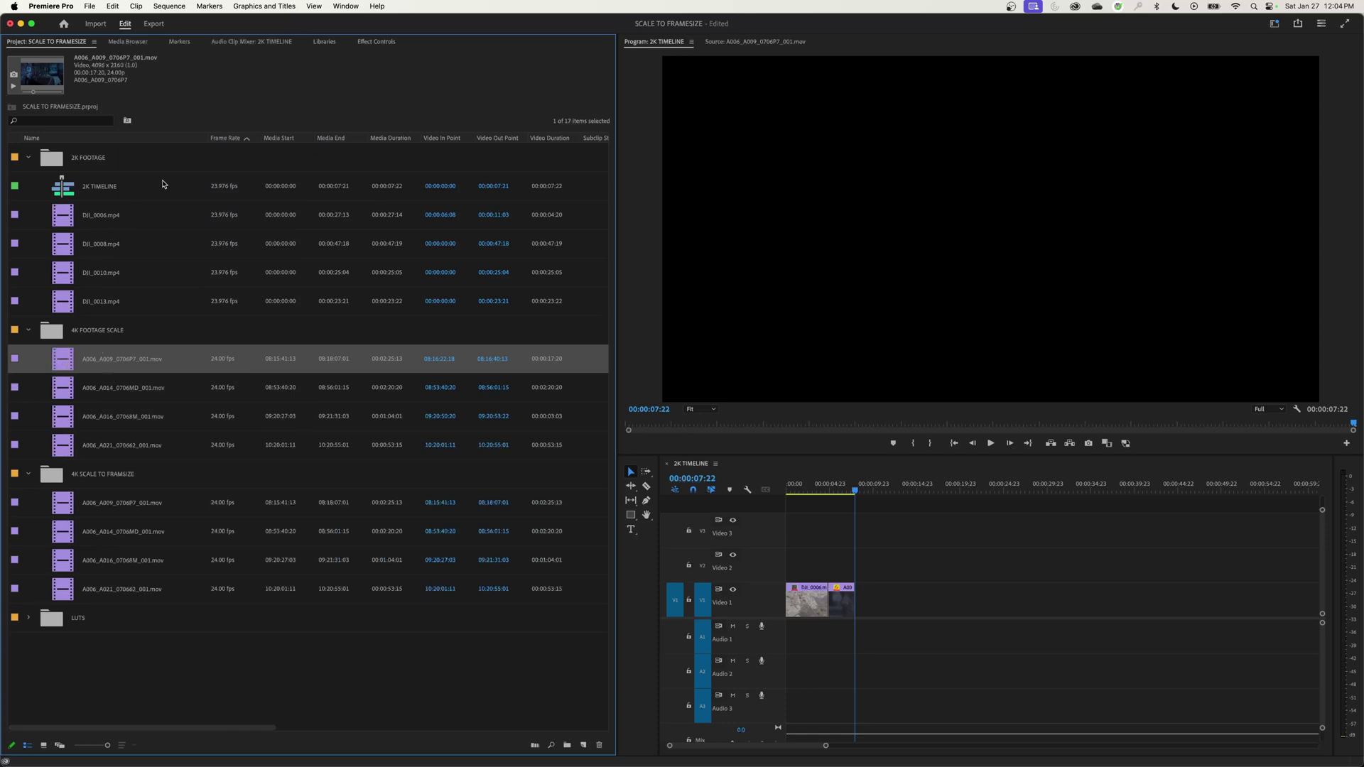
click(135, 5)
mouse_move(176, 98)
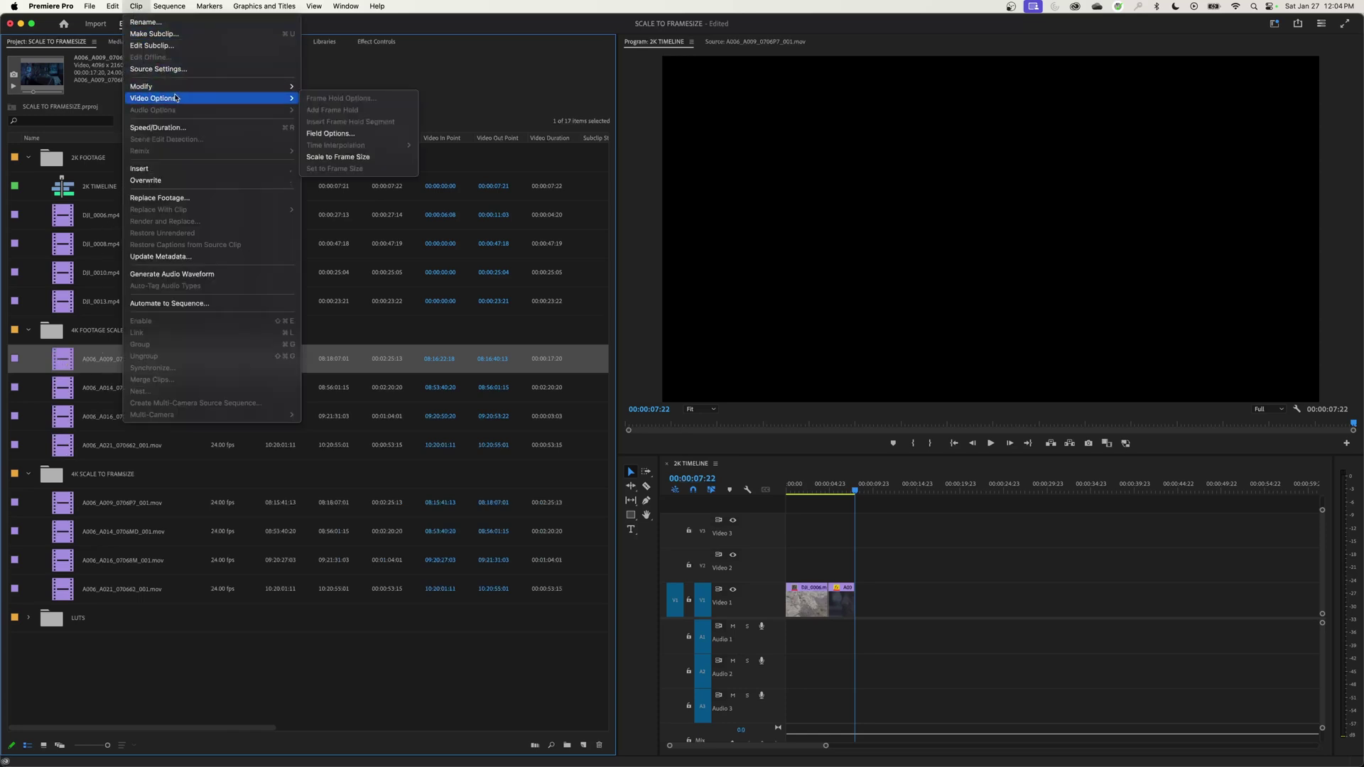
click(338, 157)
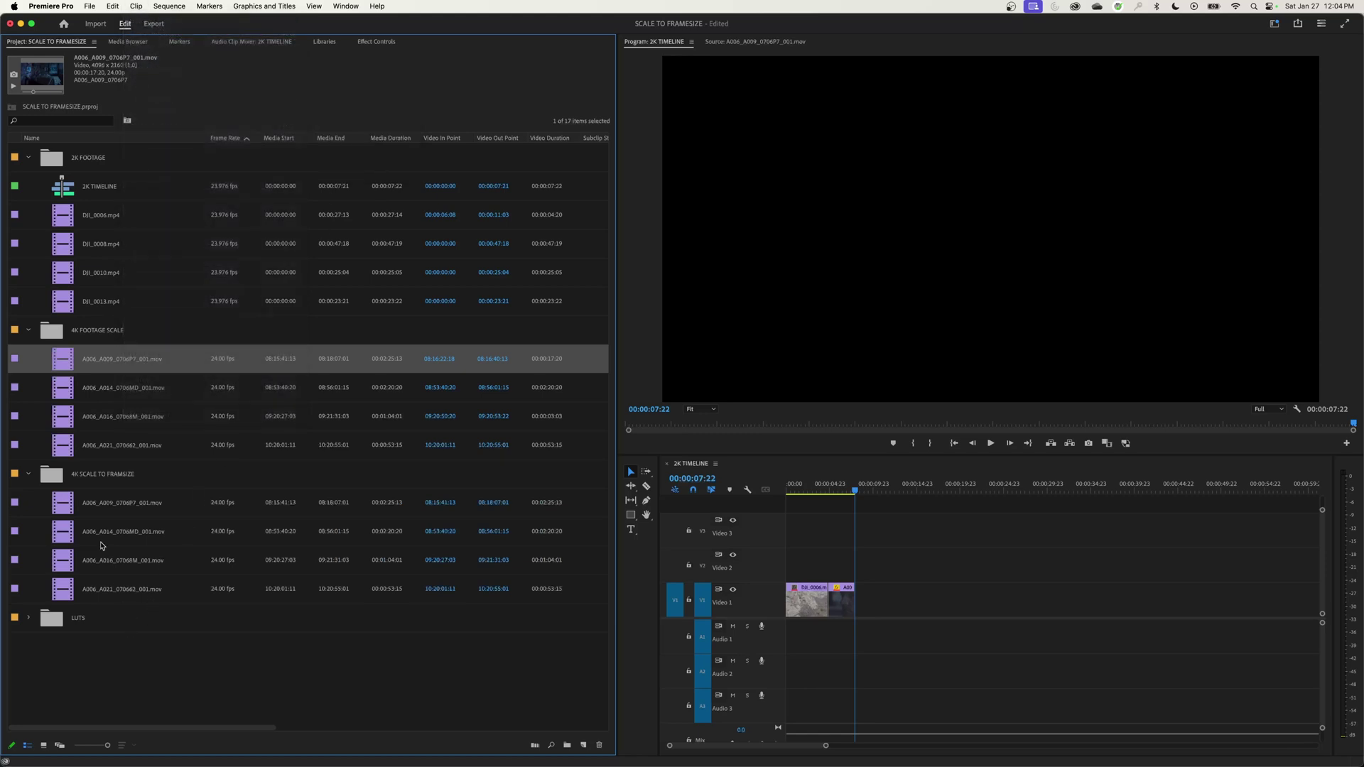
click(80, 508)
click(89, 577)
click(114, 365)
click(115, 425)
Step: Replace the sequence's A006_A016 clip with the marked one from the 4K SCALE TO FRAMSIZE bin and go to its first frame
double_click(107, 560)
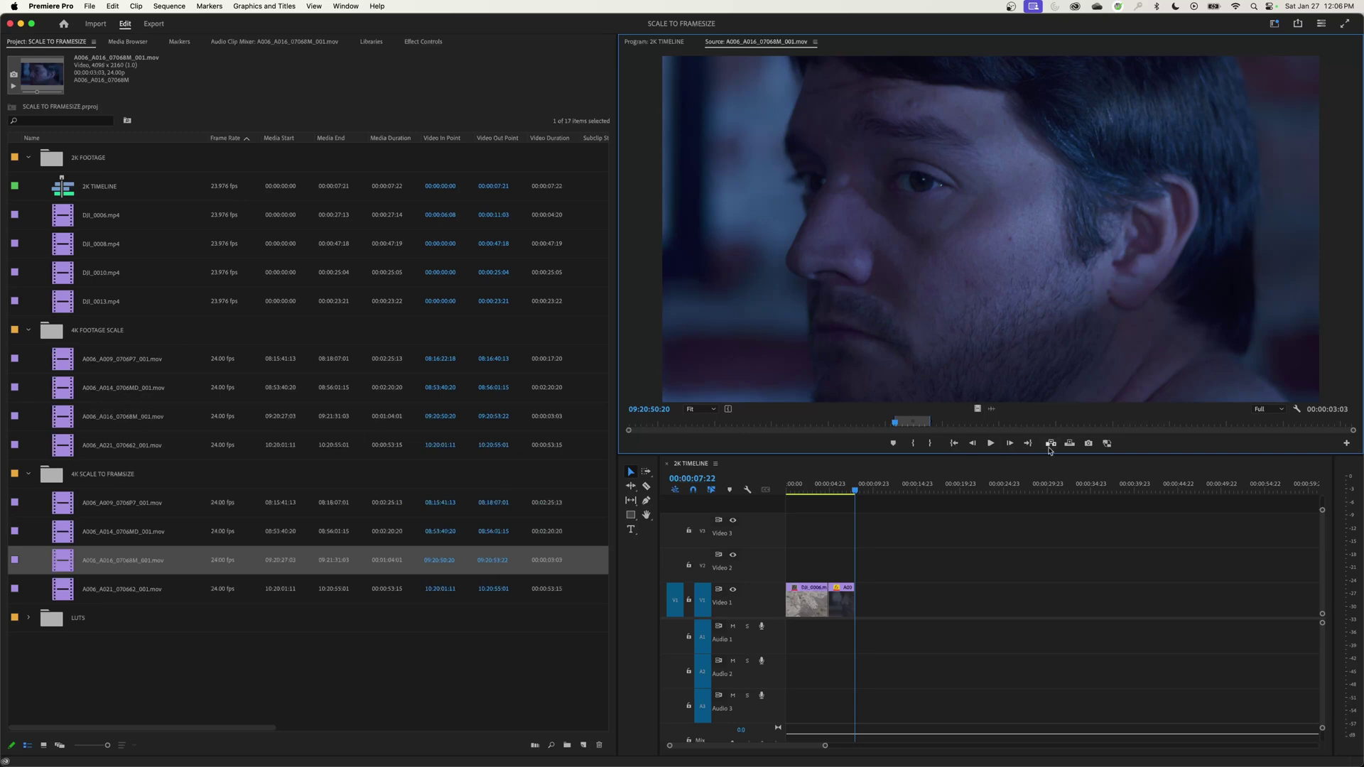
click(875, 461)
key(cmd+z)
key(cmd+shift+z)
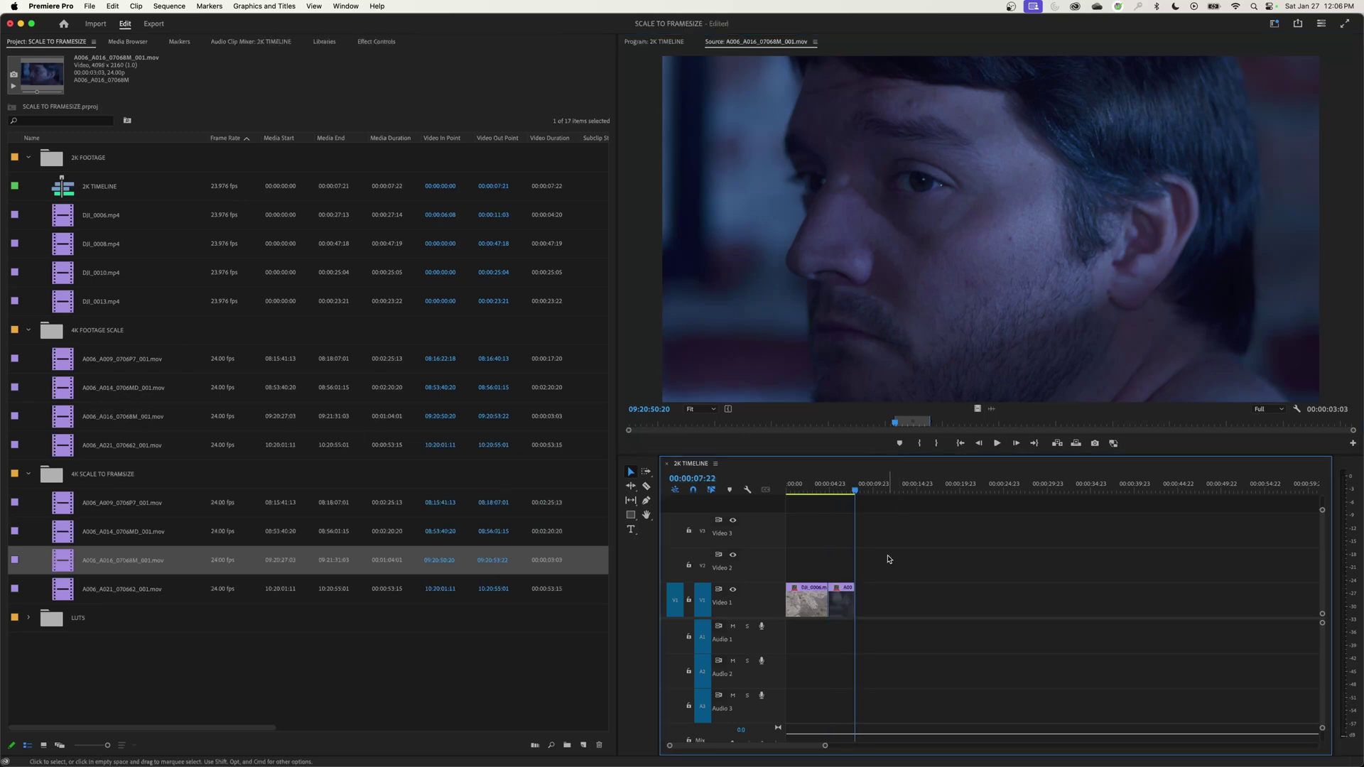
key(backslash)
key(Up)
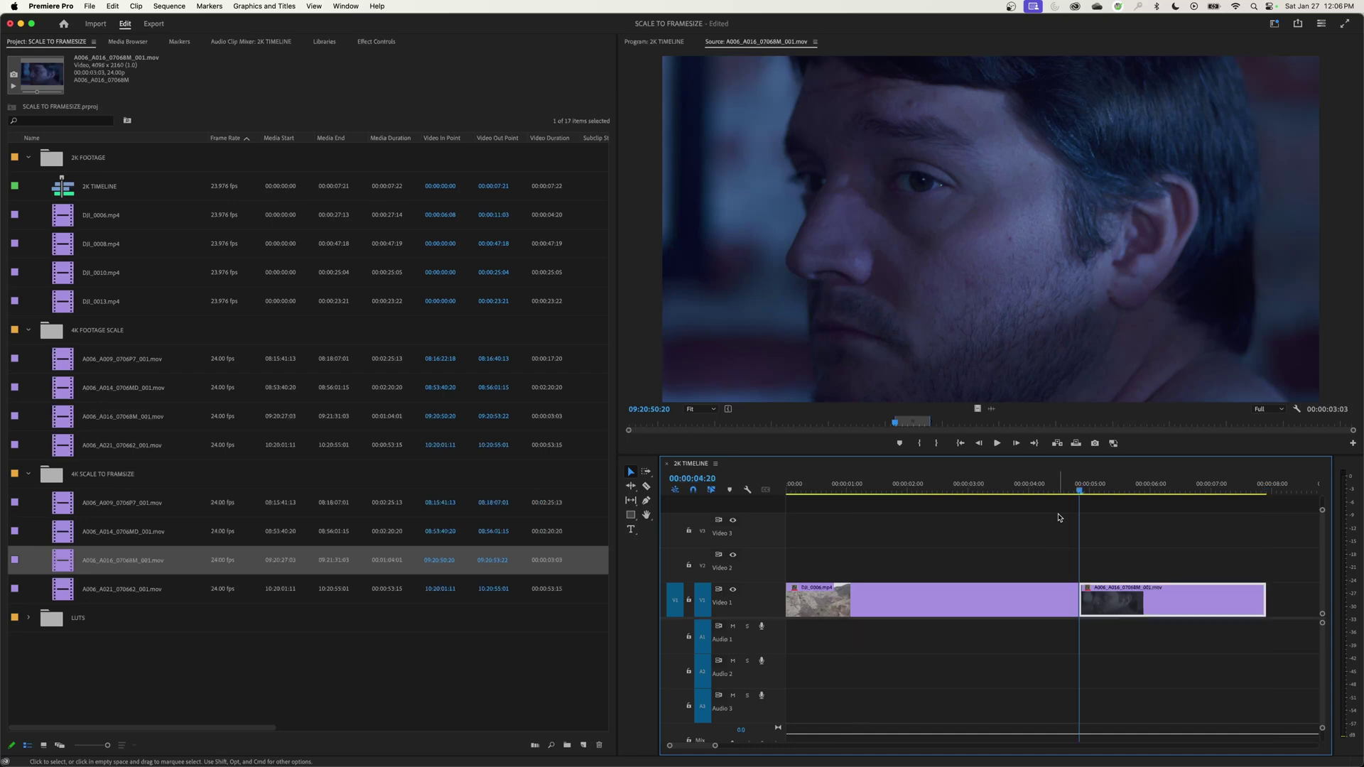
Step: Append the marked A006_A016 clip from the 4K FOOTAGE SCALE bin to the end of the sequence
click(655, 42)
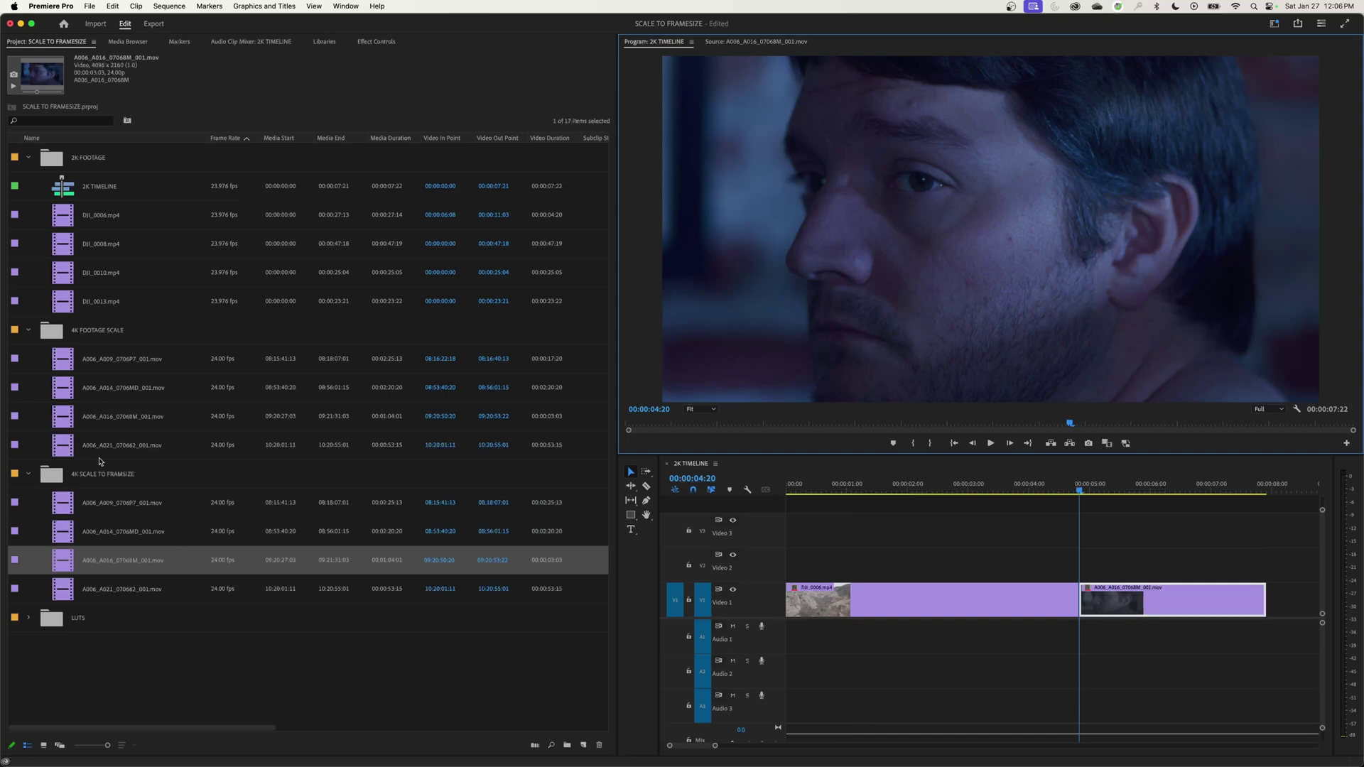
double_click(68, 419)
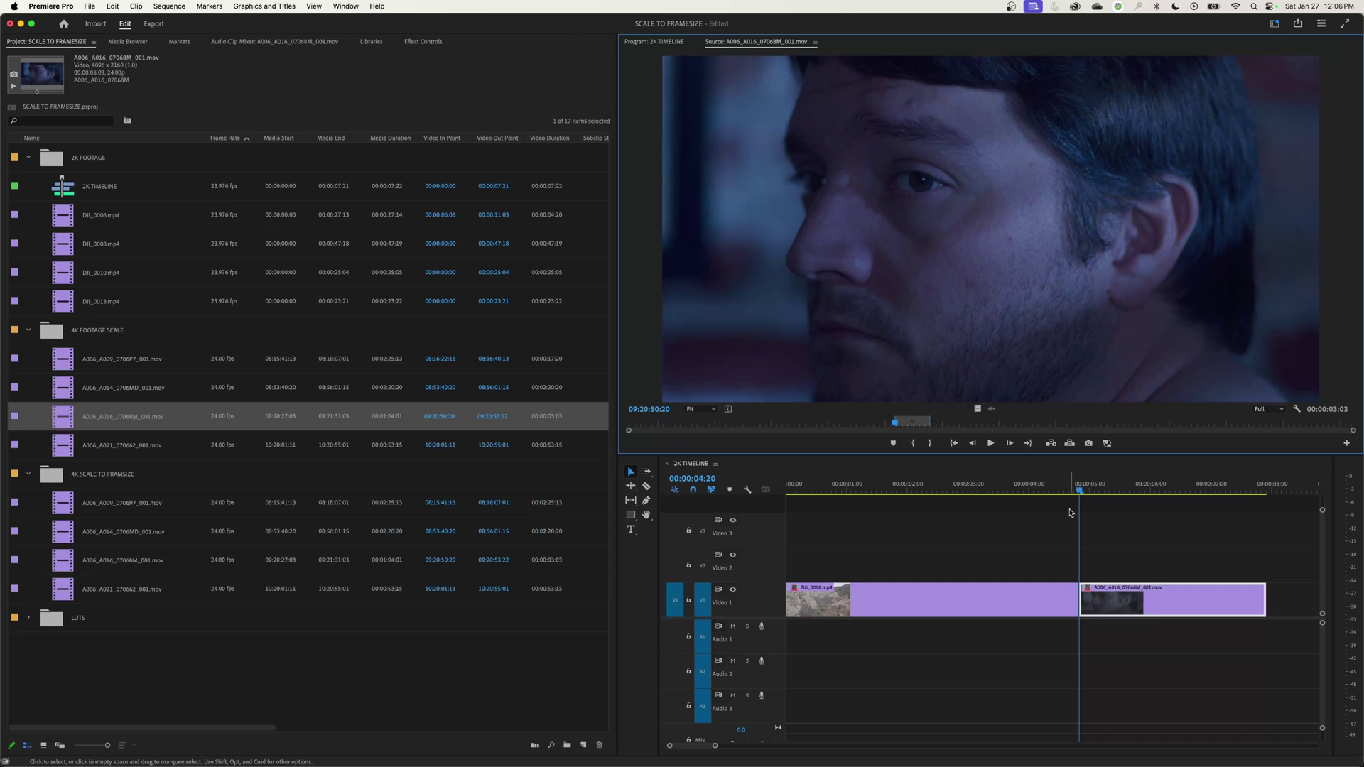
click(1085, 492)
key(End)
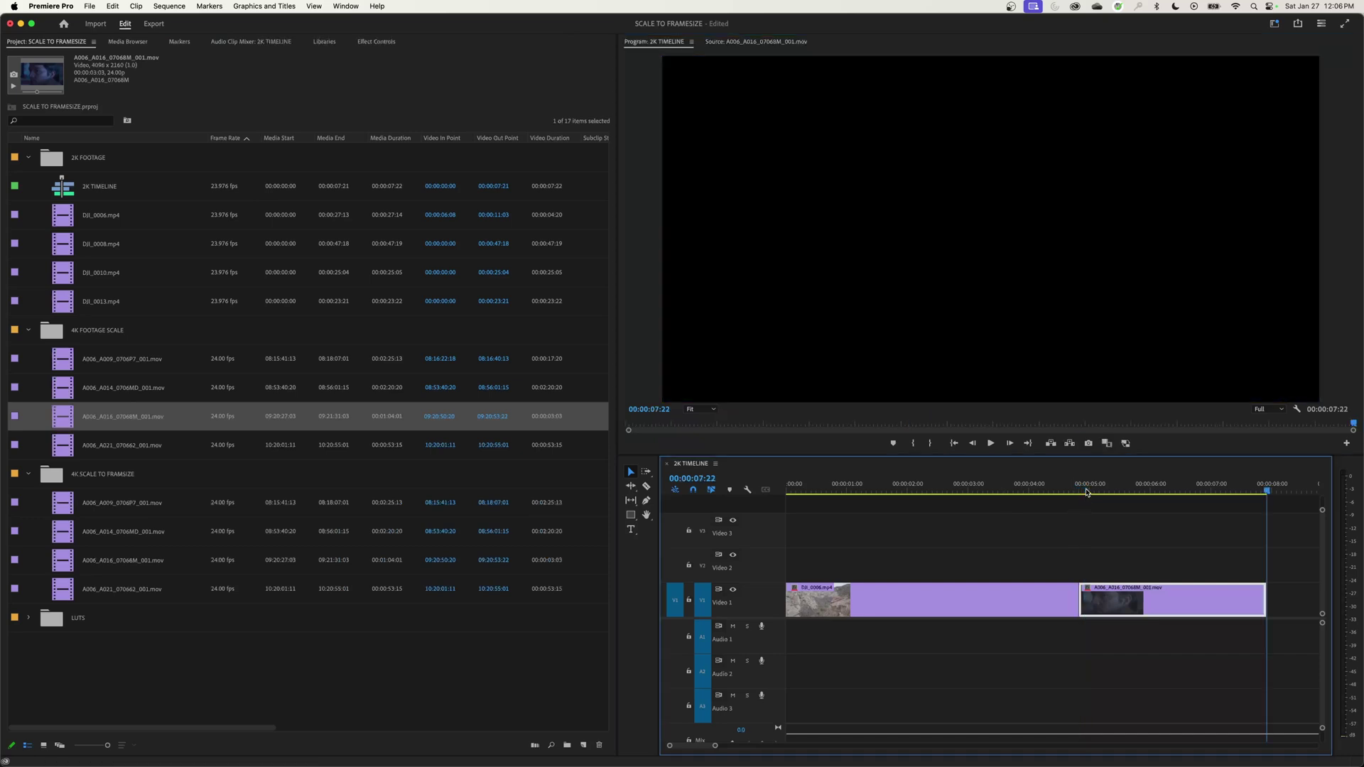
key(.)
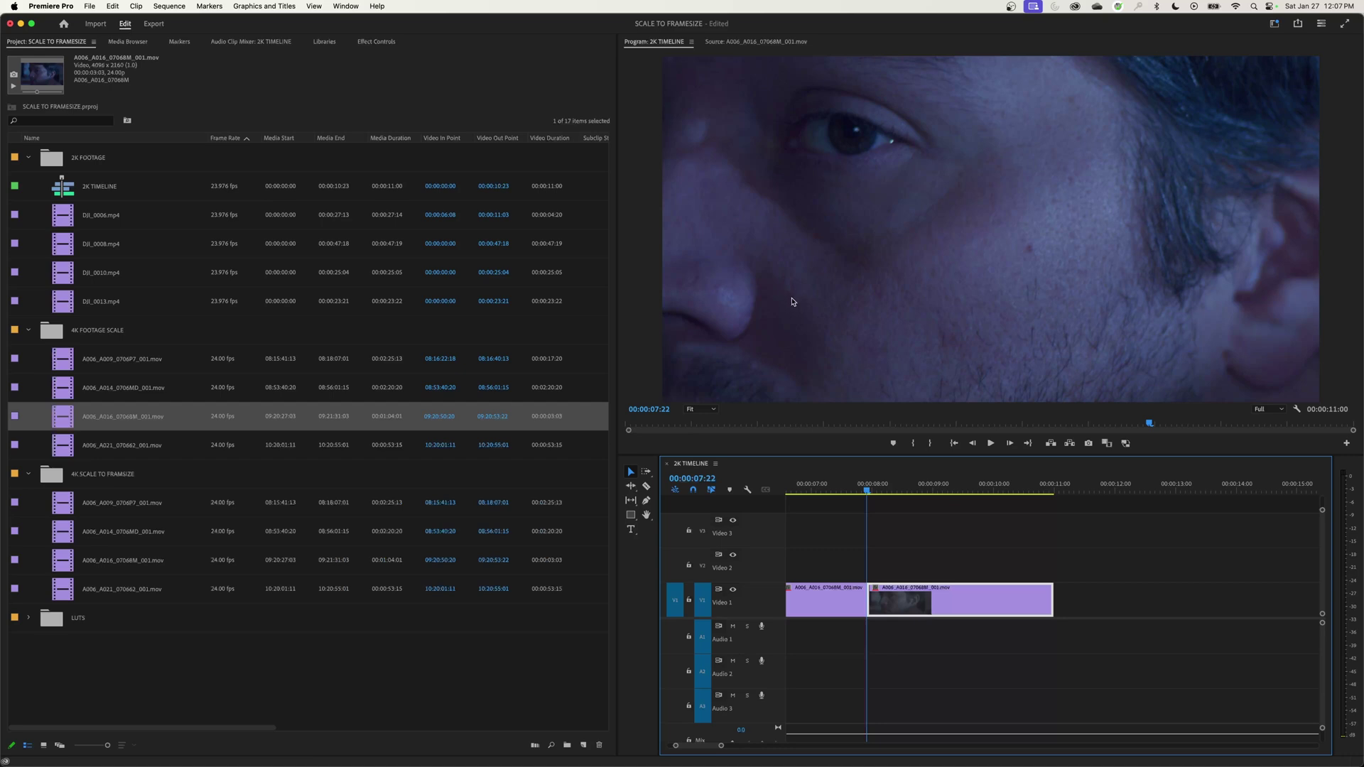
Step: Undo the last addition of the A006_A016 clip to the sequence
click(97, 370)
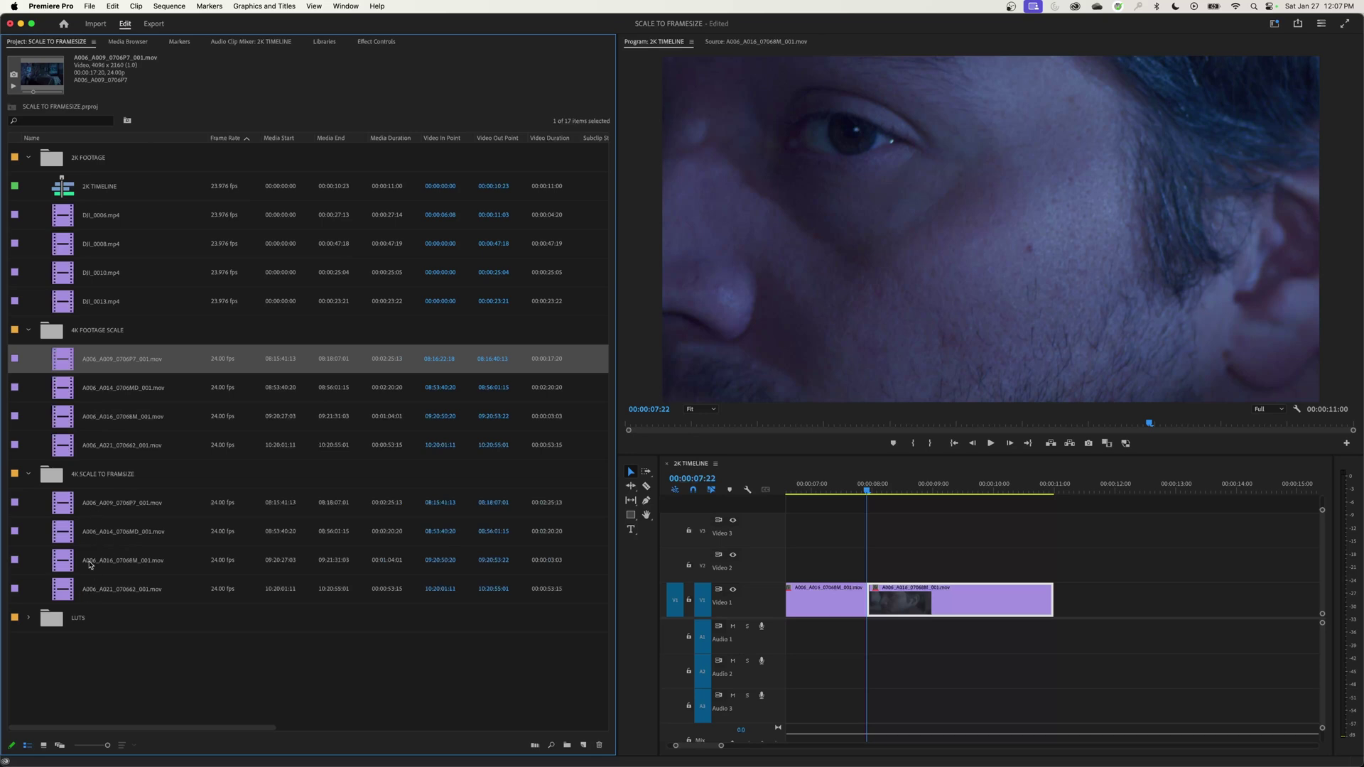
click(921, 482)
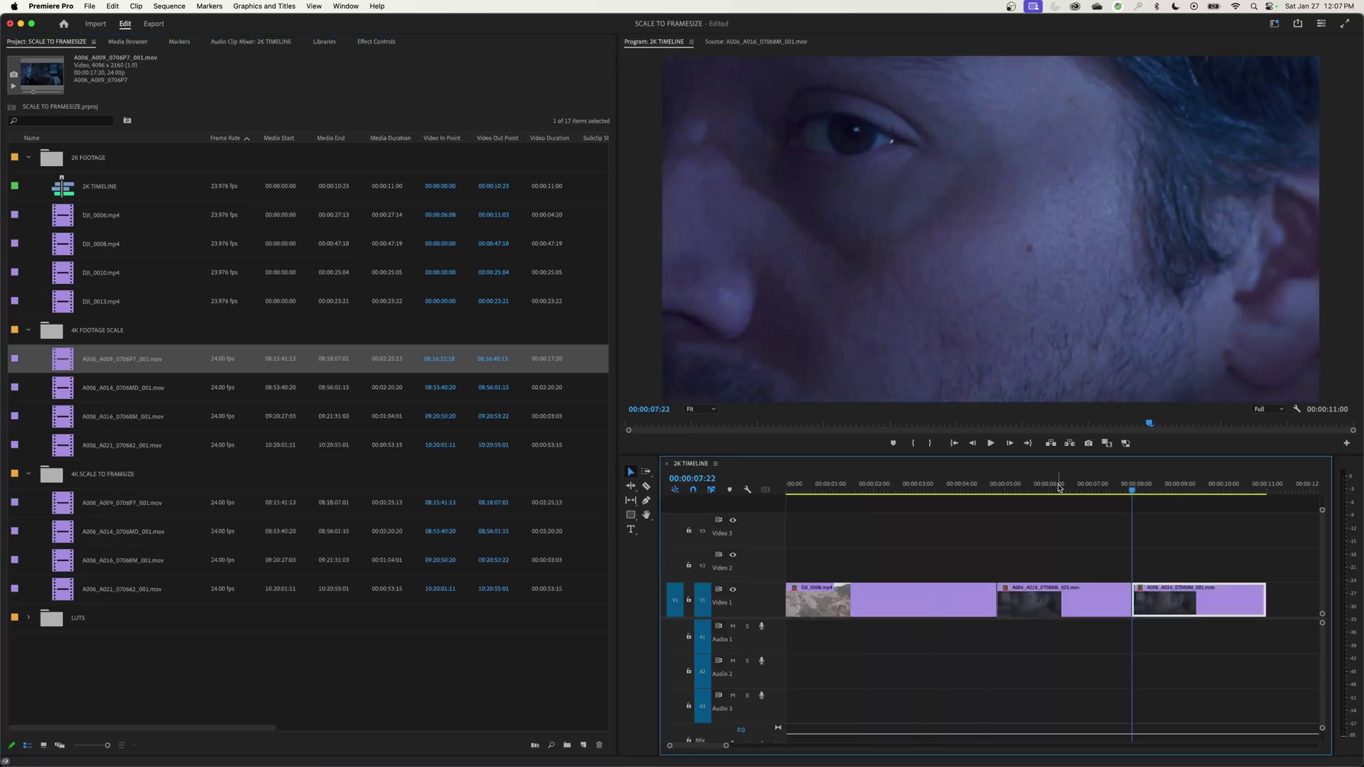
key(ctrl+z)
Step: Set Default Media Scaling to Set to frame size in the media preferences
click(50, 6)
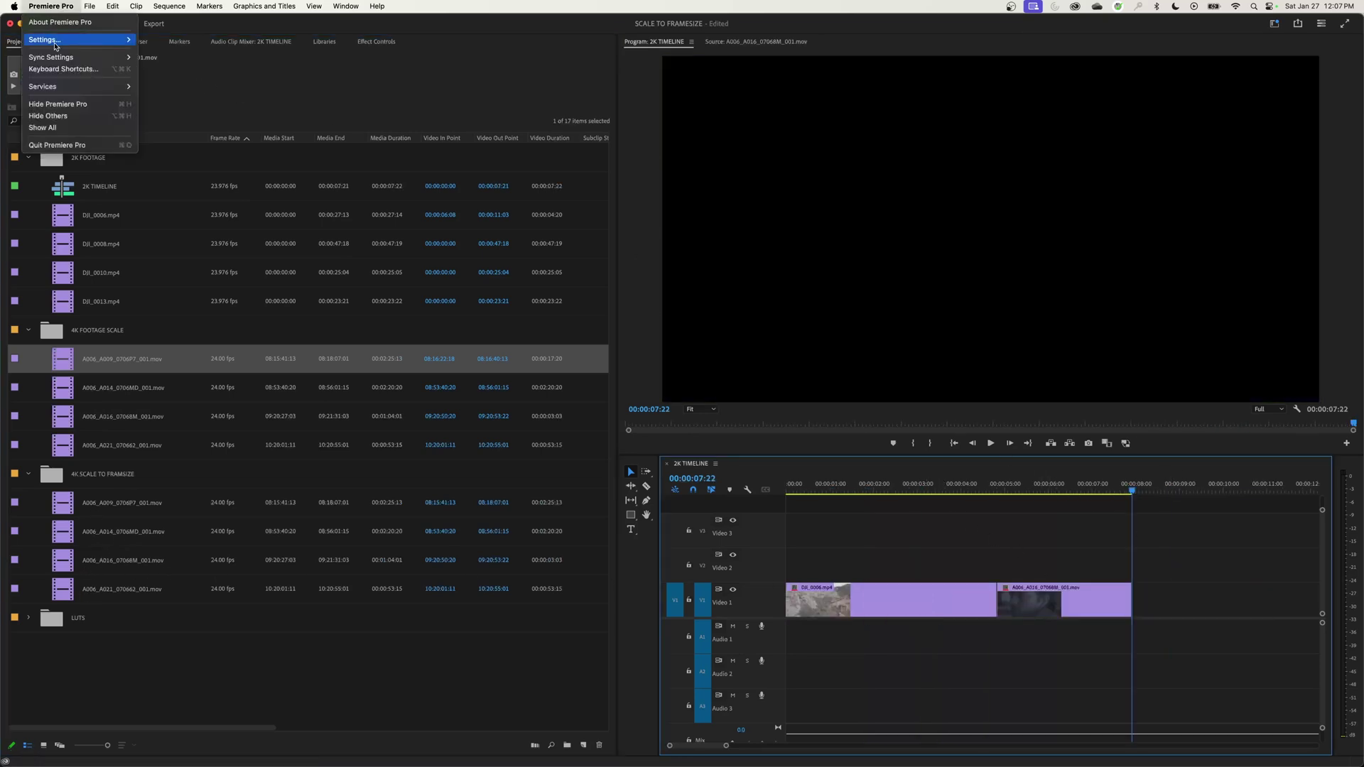
mouse_move(107, 40)
click(183, 156)
click(714, 302)
click(720, 335)
click(854, 550)
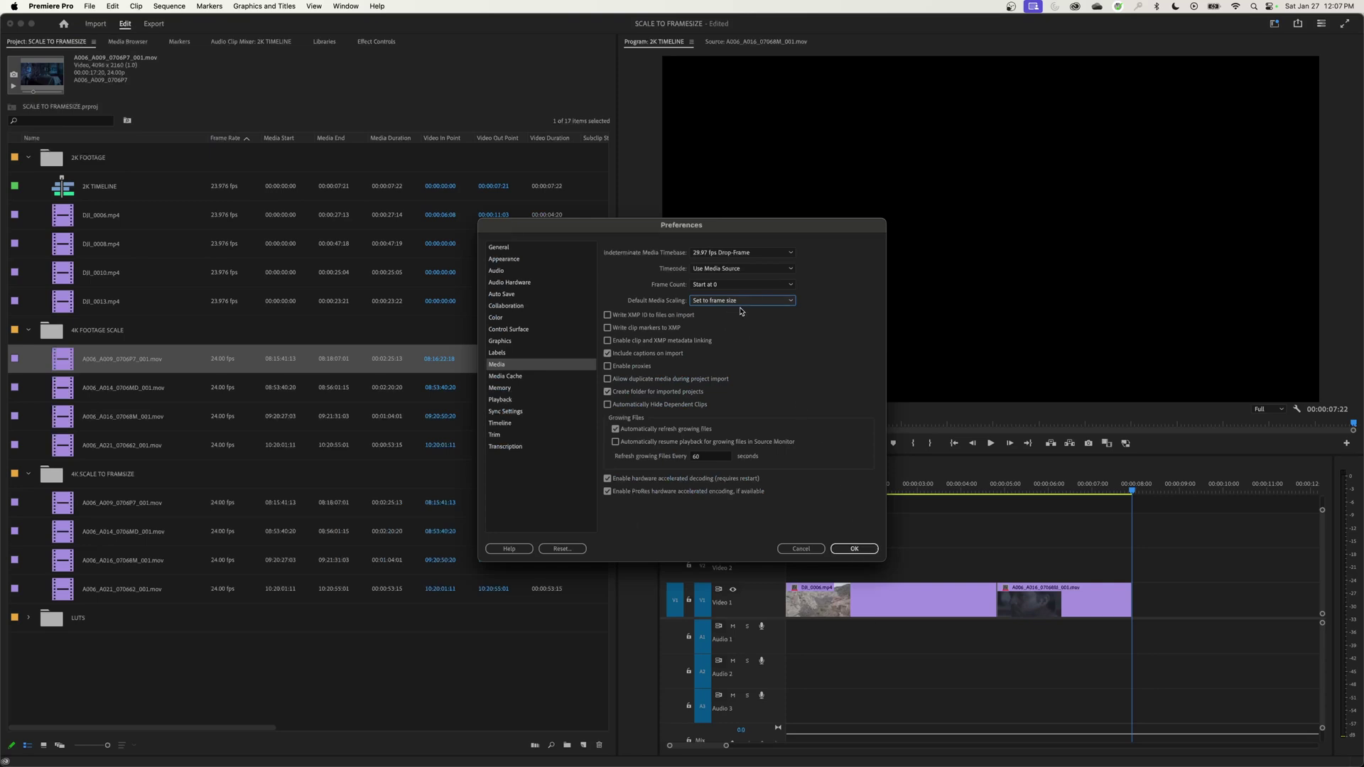
click(855, 550)
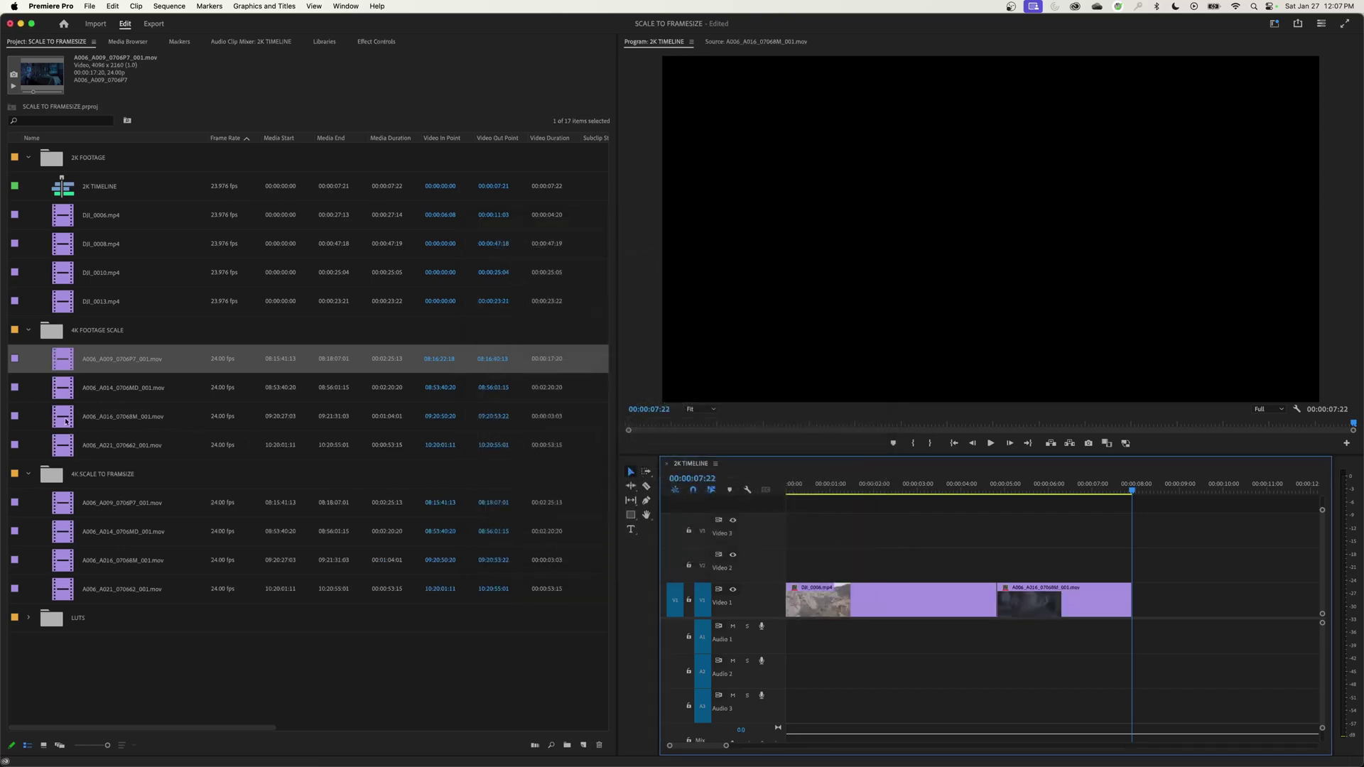
Step: Load the marked A006_A016 clip from the 4K FOOTAGE SCALE bin and append it to the sequence with the new scaling preference
click(62, 419)
double_click(63, 421)
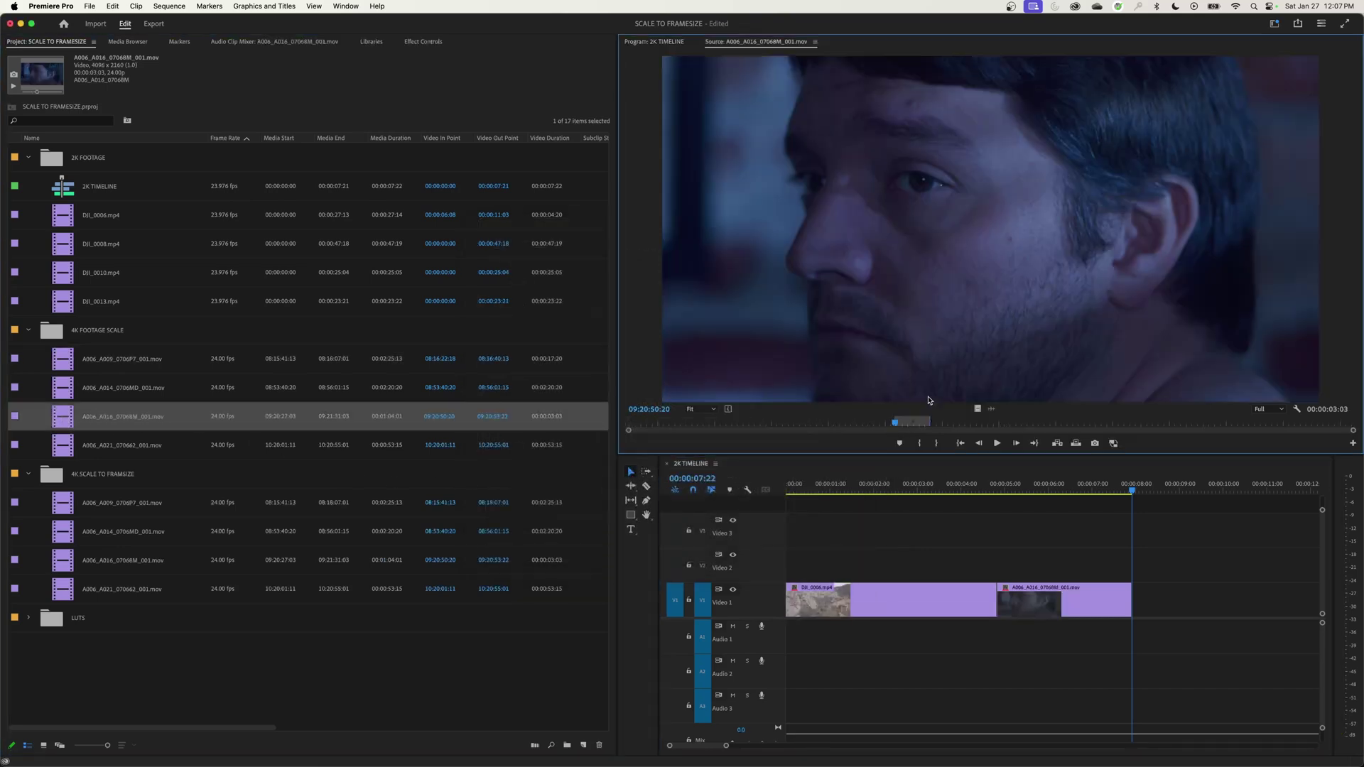
key(.)
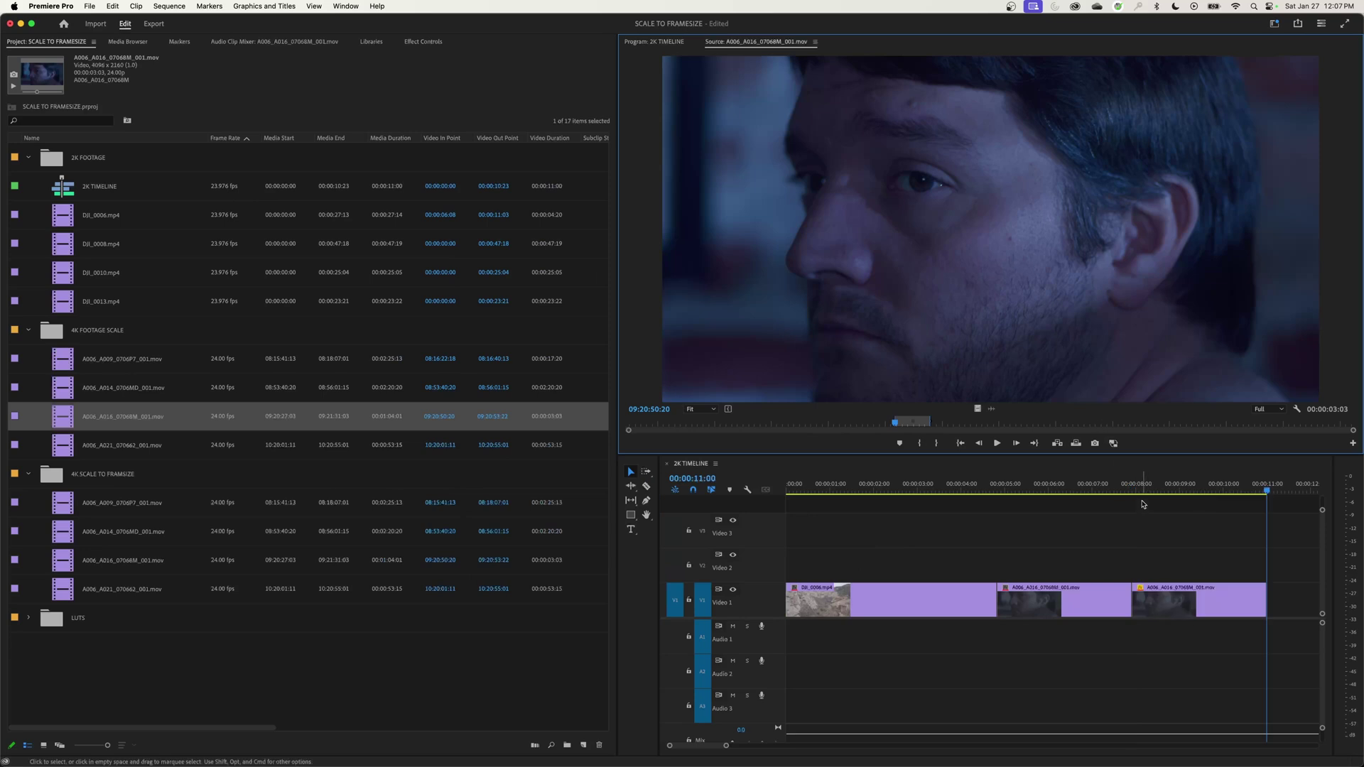
Step: Compare the framing of the two A006_A016 clips in the sequence by viewing their first frames
click(657, 44)
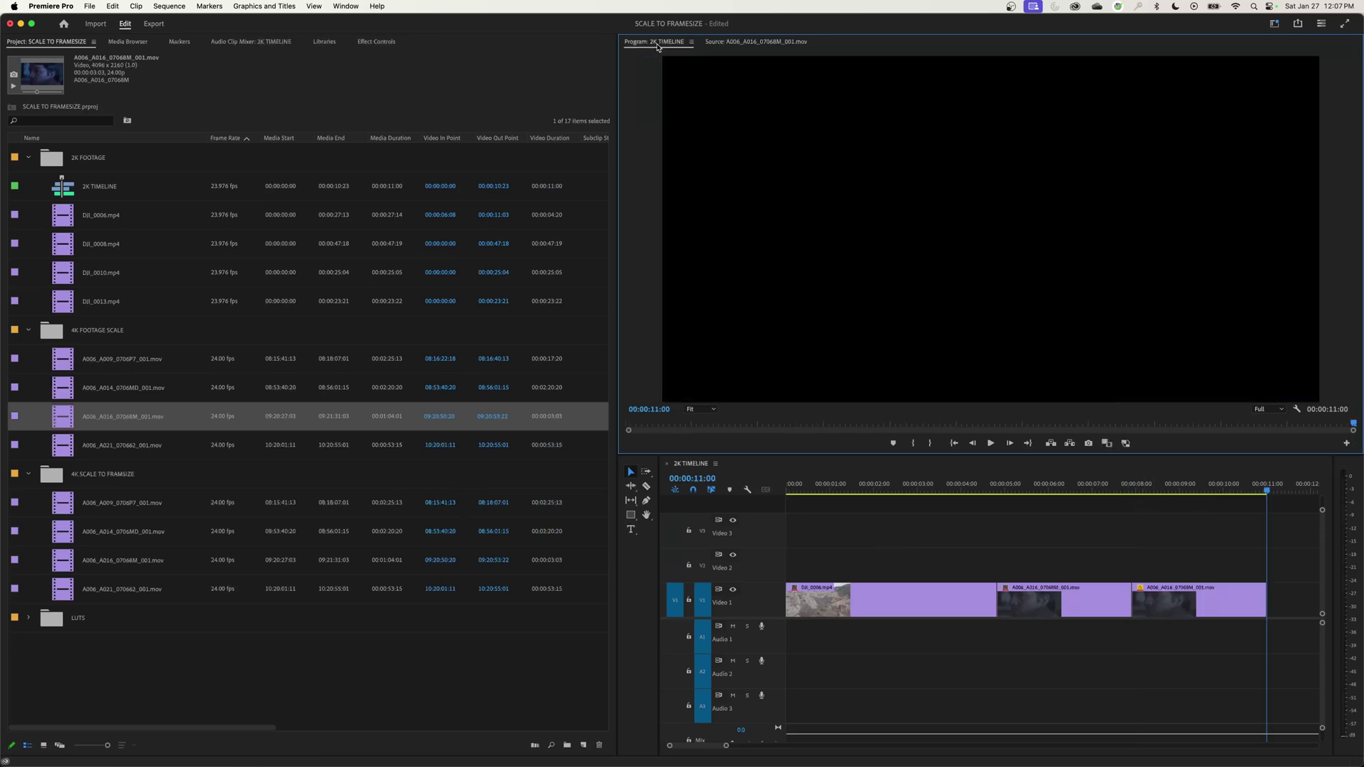
click(1199, 490)
key(Up)
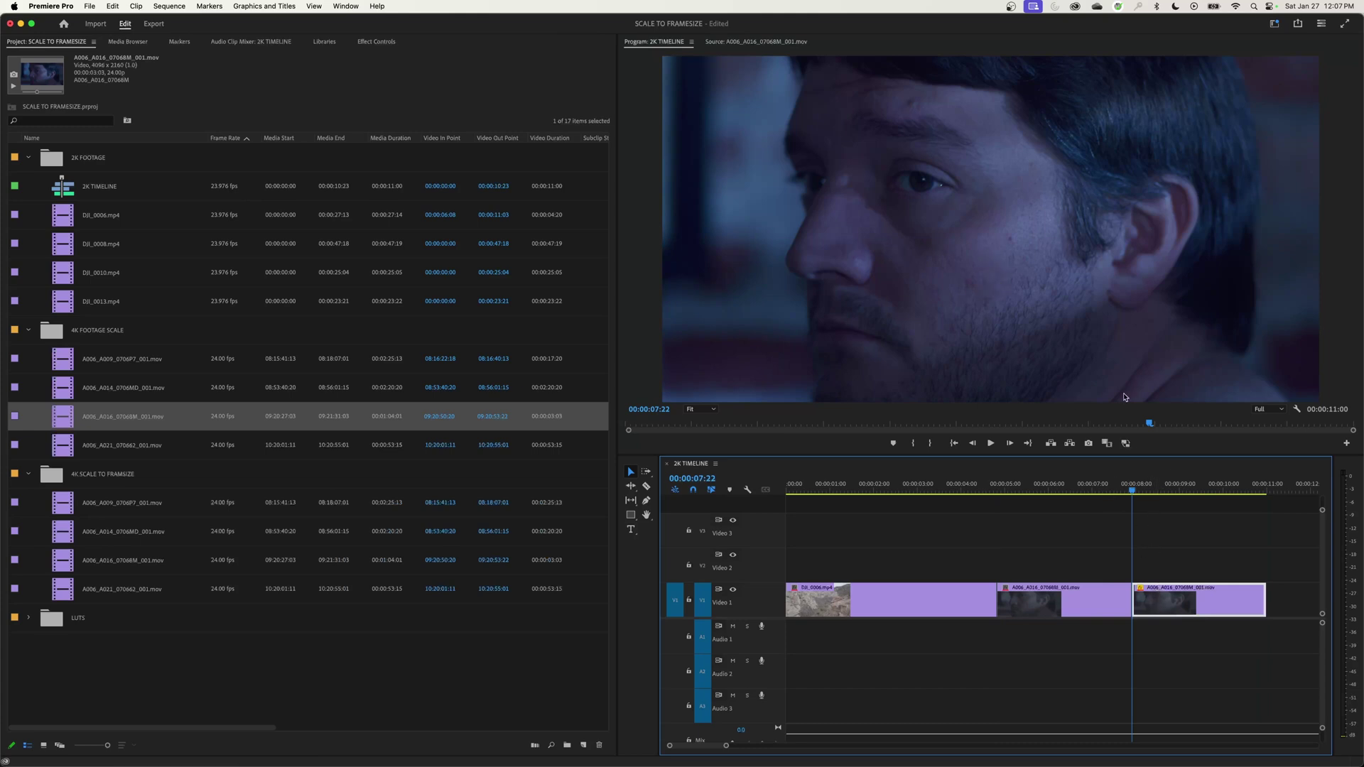
key(Up)
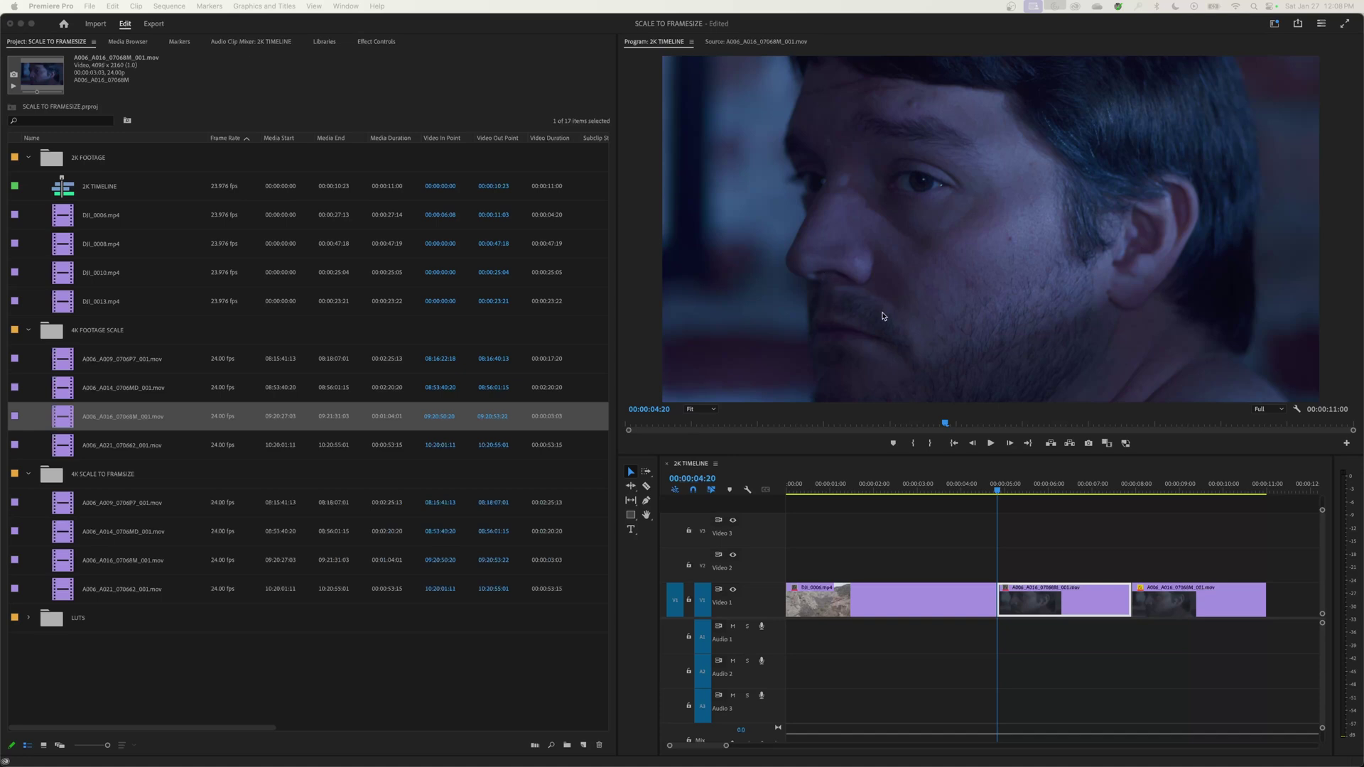
click(997, 491)
key(Down)
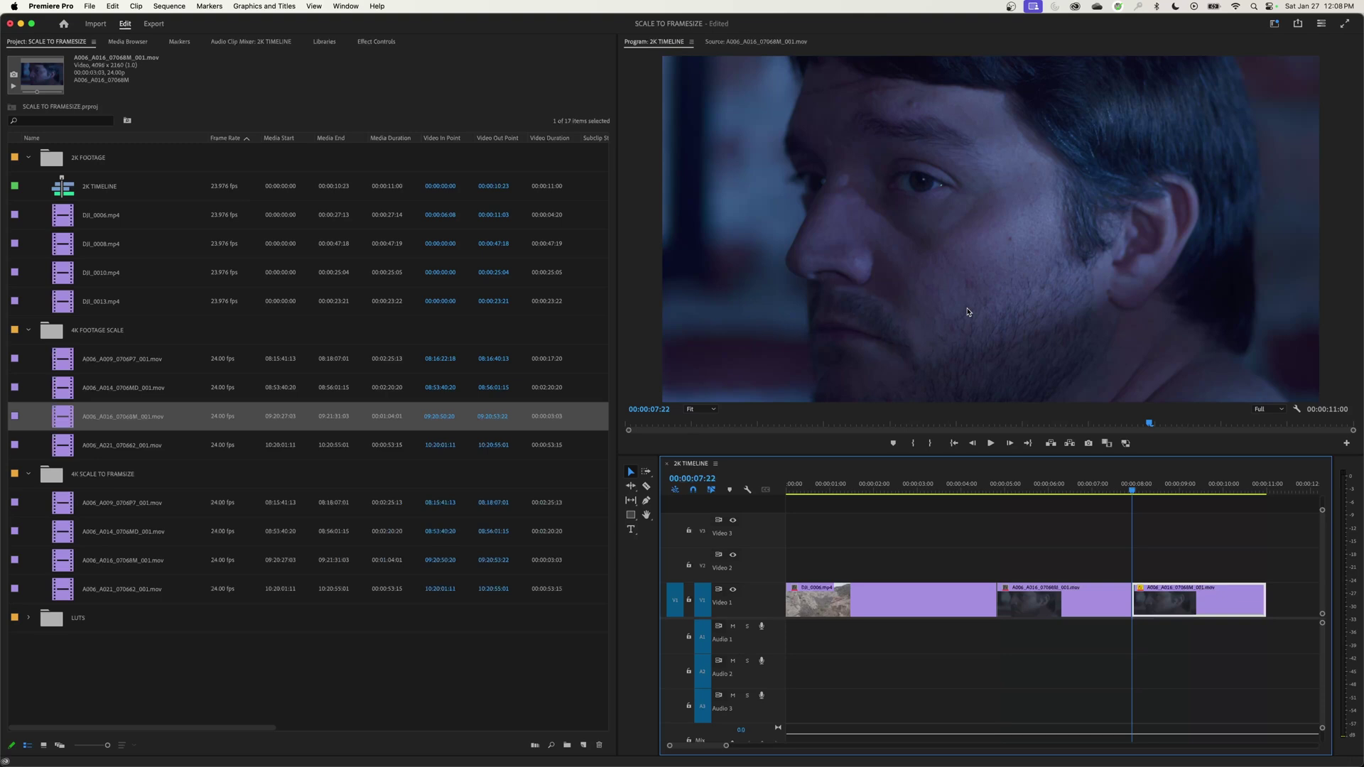
Step: Save the project and view the second A006_A016 clip's start, returning to the first frame of the earlier one
click(1038, 608)
key(super+s)
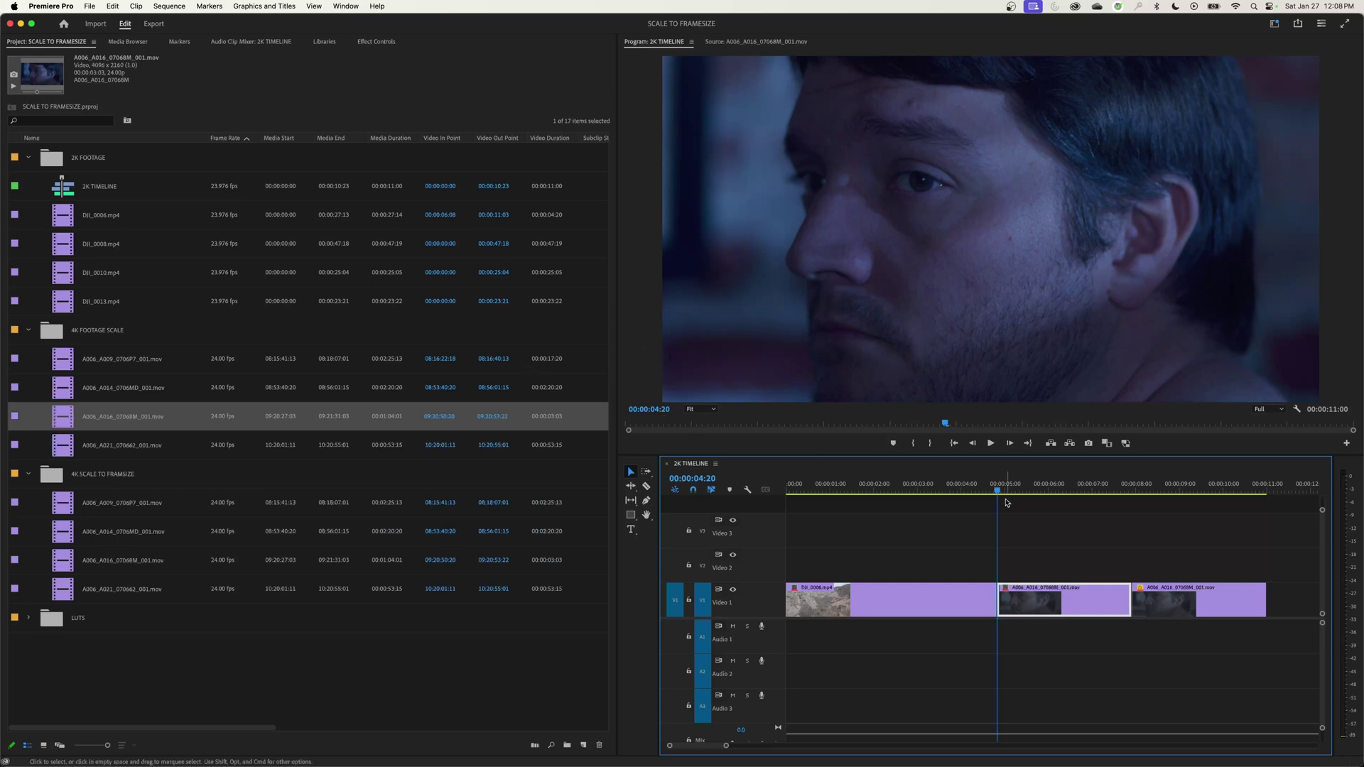
click(1135, 489)
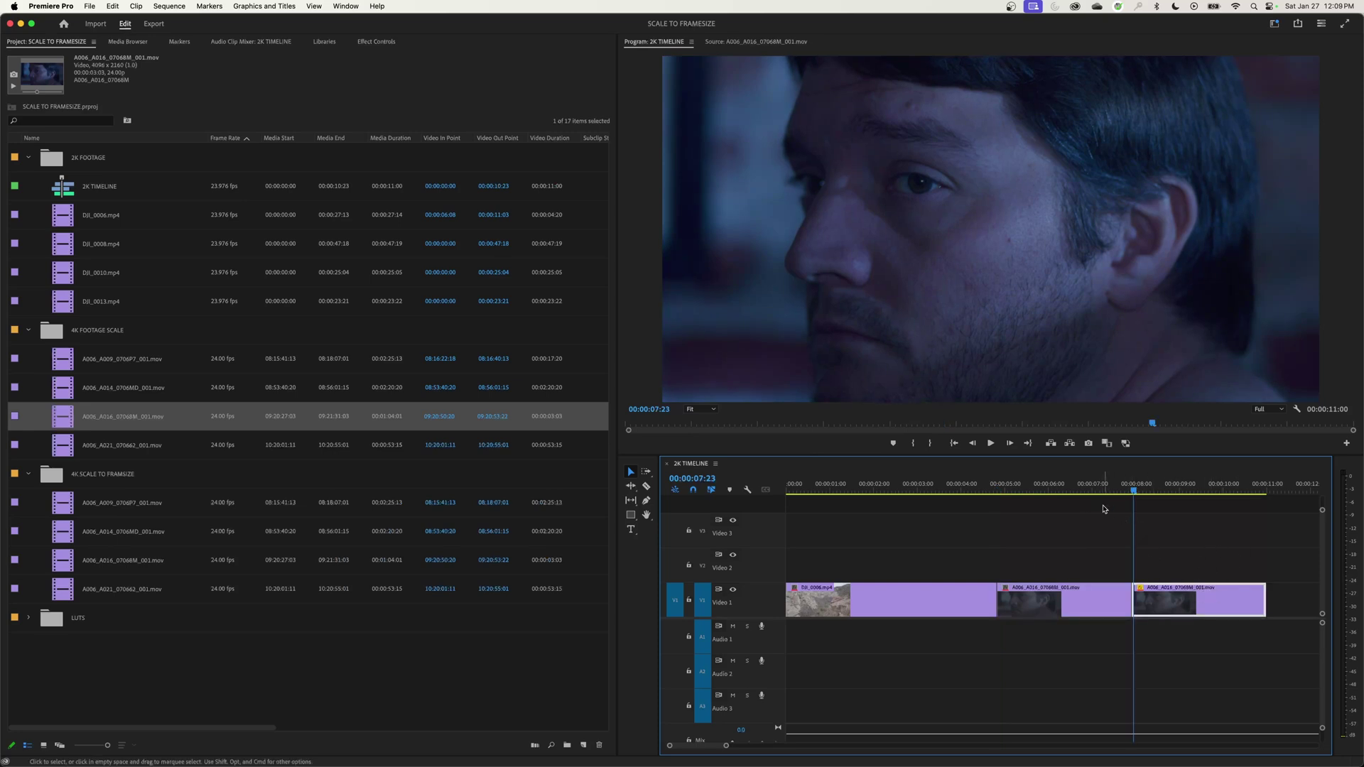
key(Up)
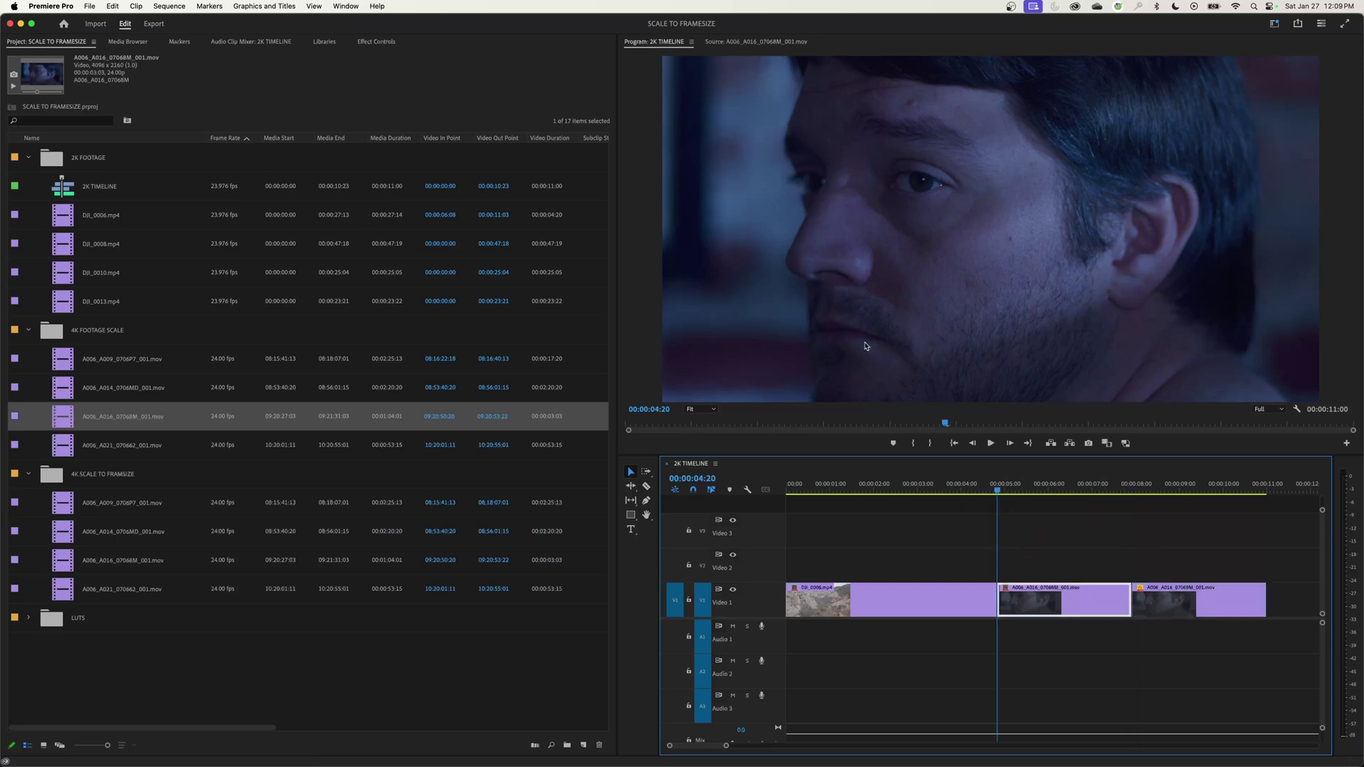
Step: Set the Scale of the first A006_A016 clip in the sequence to 200, and raise it to 400
click(380, 44)
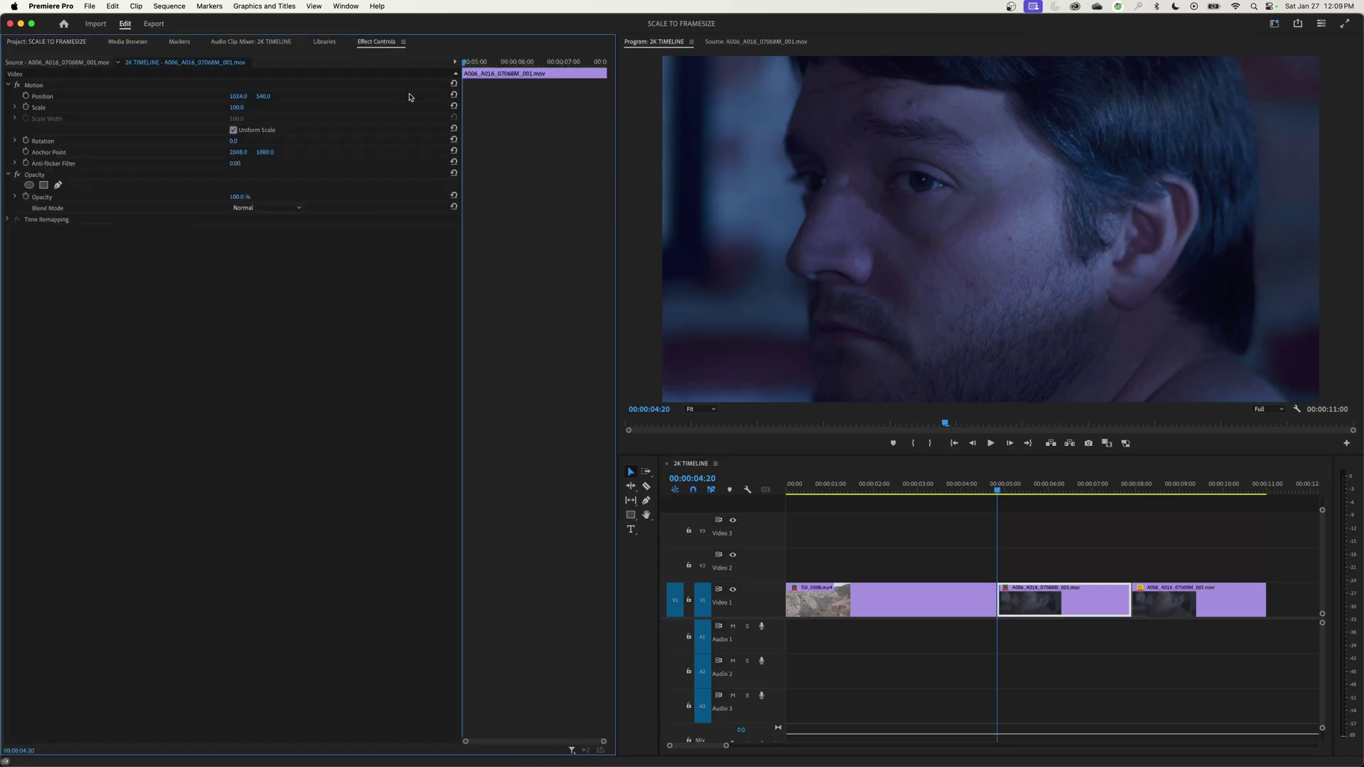
click(237, 107)
text(200)
key(Return)
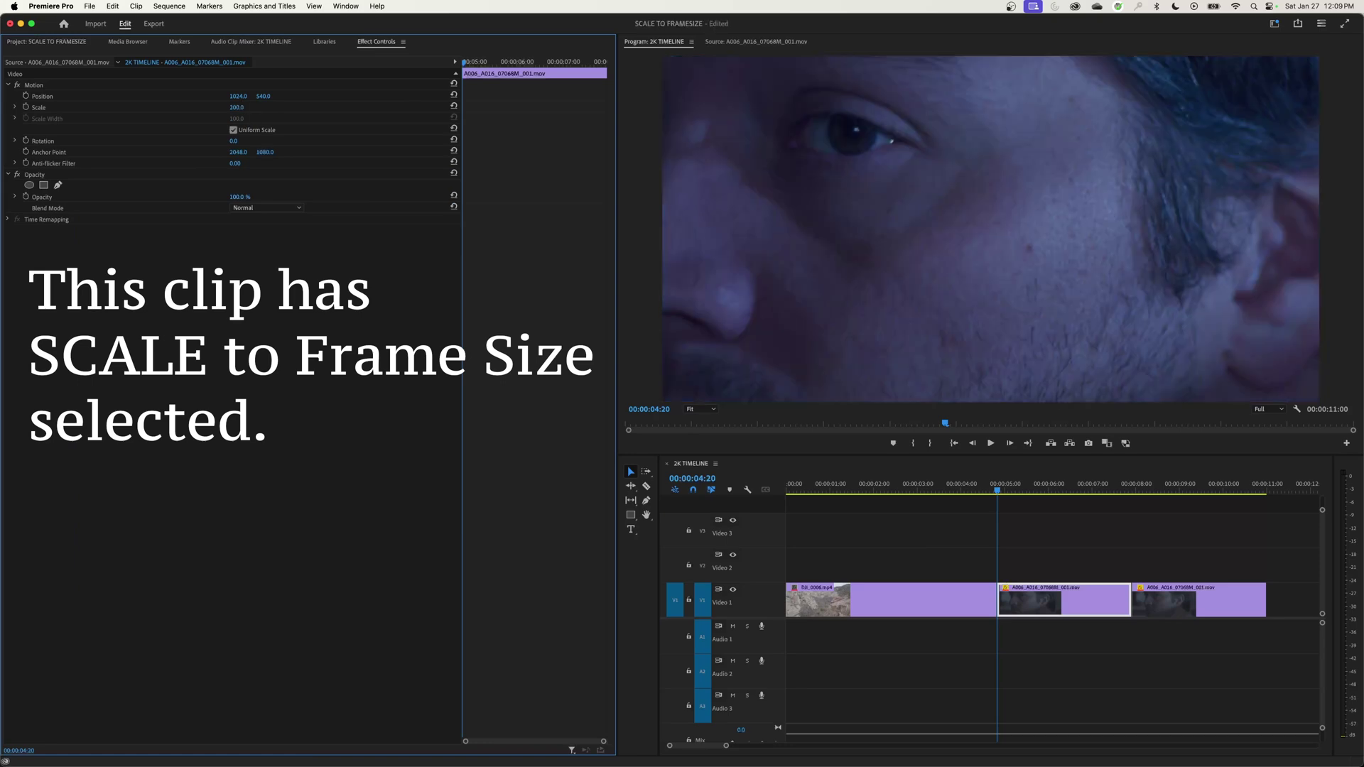
click(237, 108)
text(40)
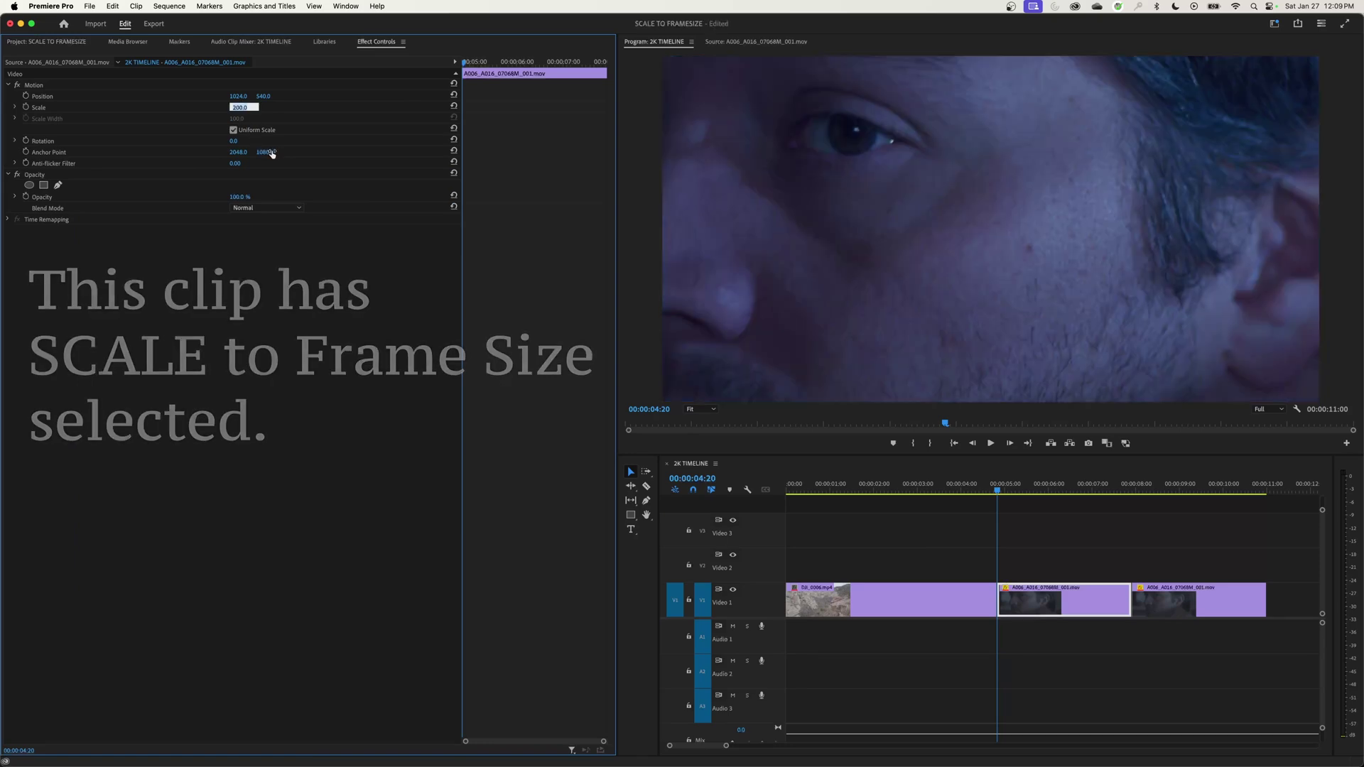
text(0)
key(Return)
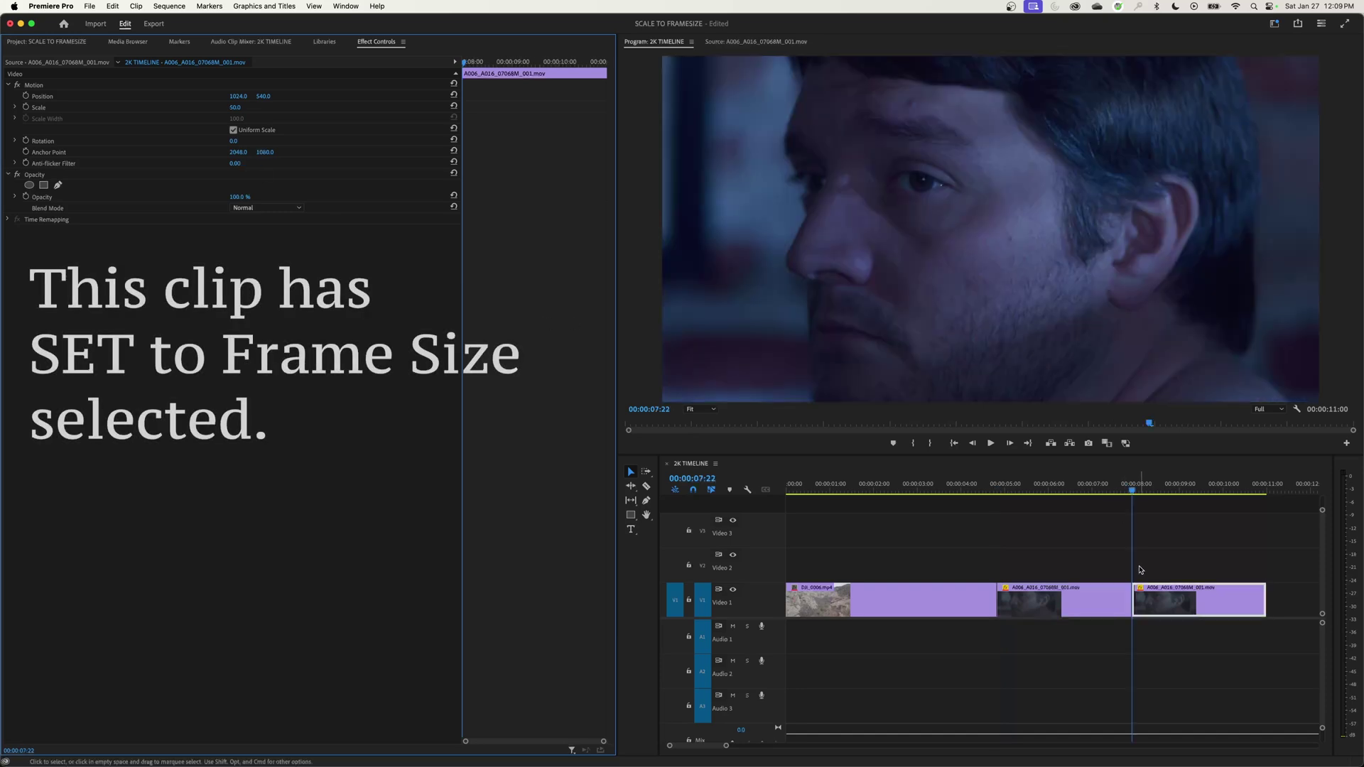
Step: Set the Scale of the last A006_A016 clip in the sequence to 100, and raise it to 200
click(1154, 606)
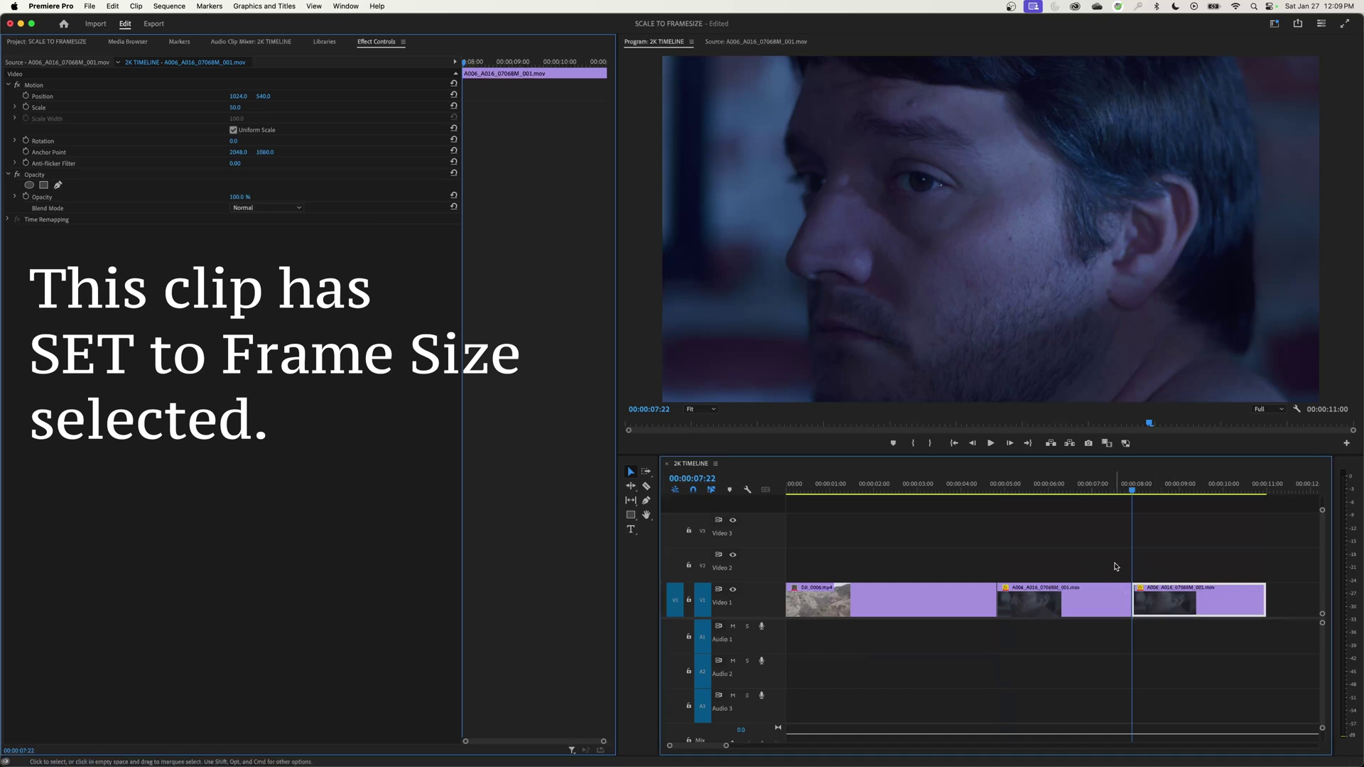
click(237, 108)
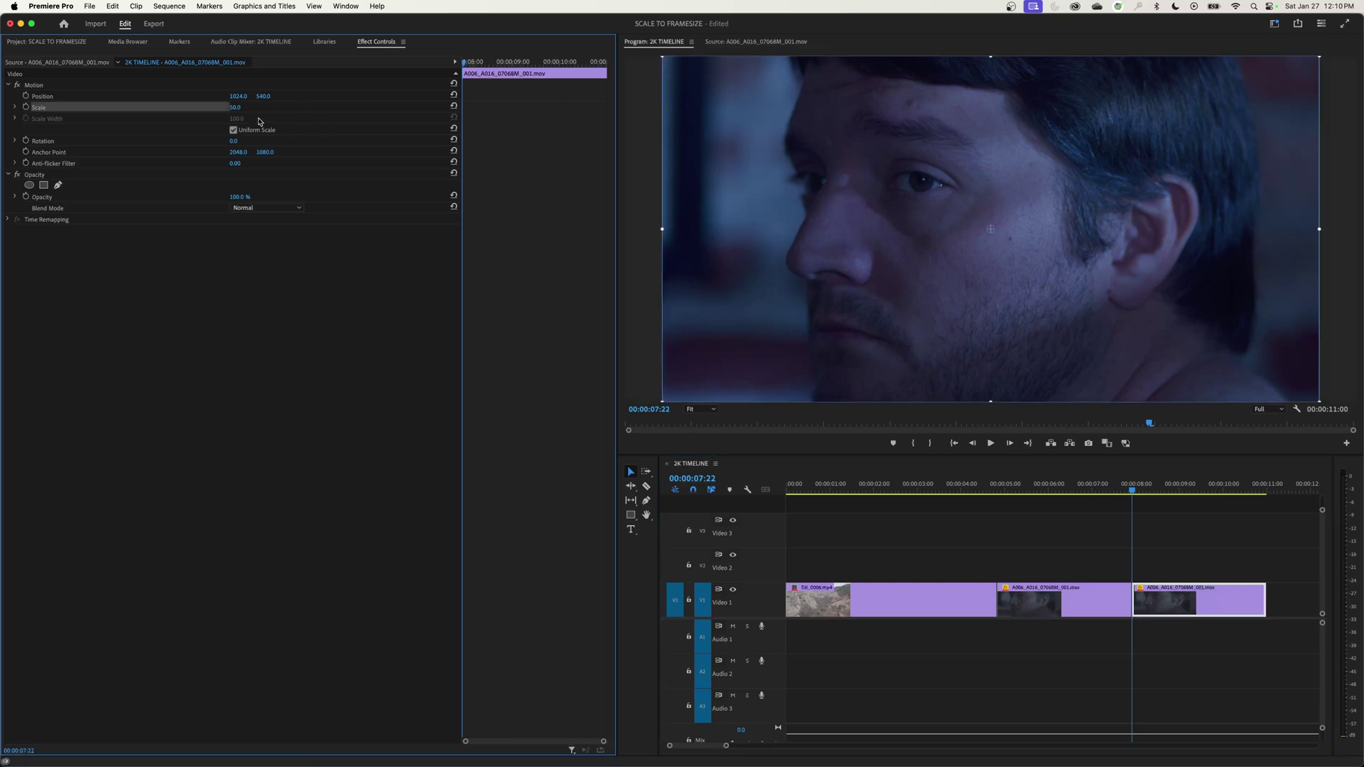
text(100)
key(Return)
click(236, 108)
text(200)
key(Return)
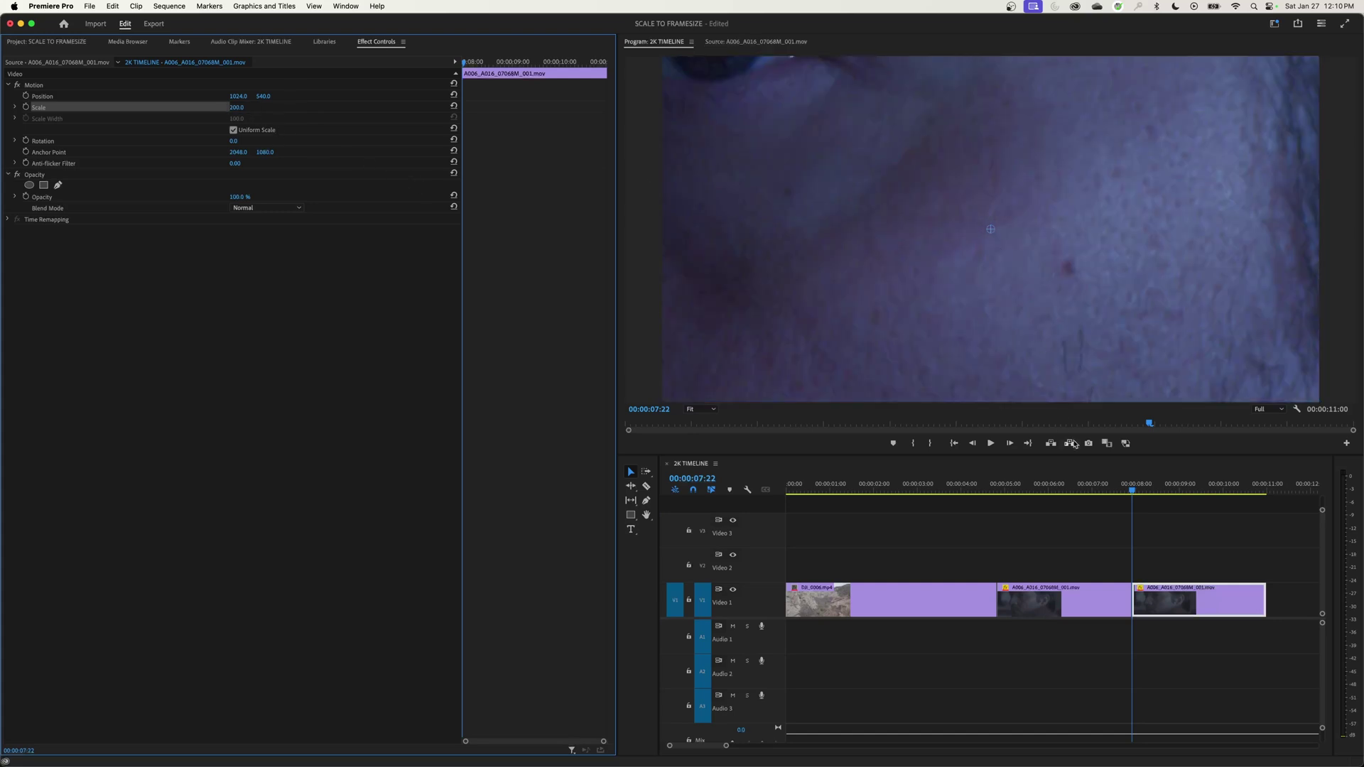
Step: Compare the image sharpness of the two enlarged A006_A016 clips, including in full-screen view
click(1095, 529)
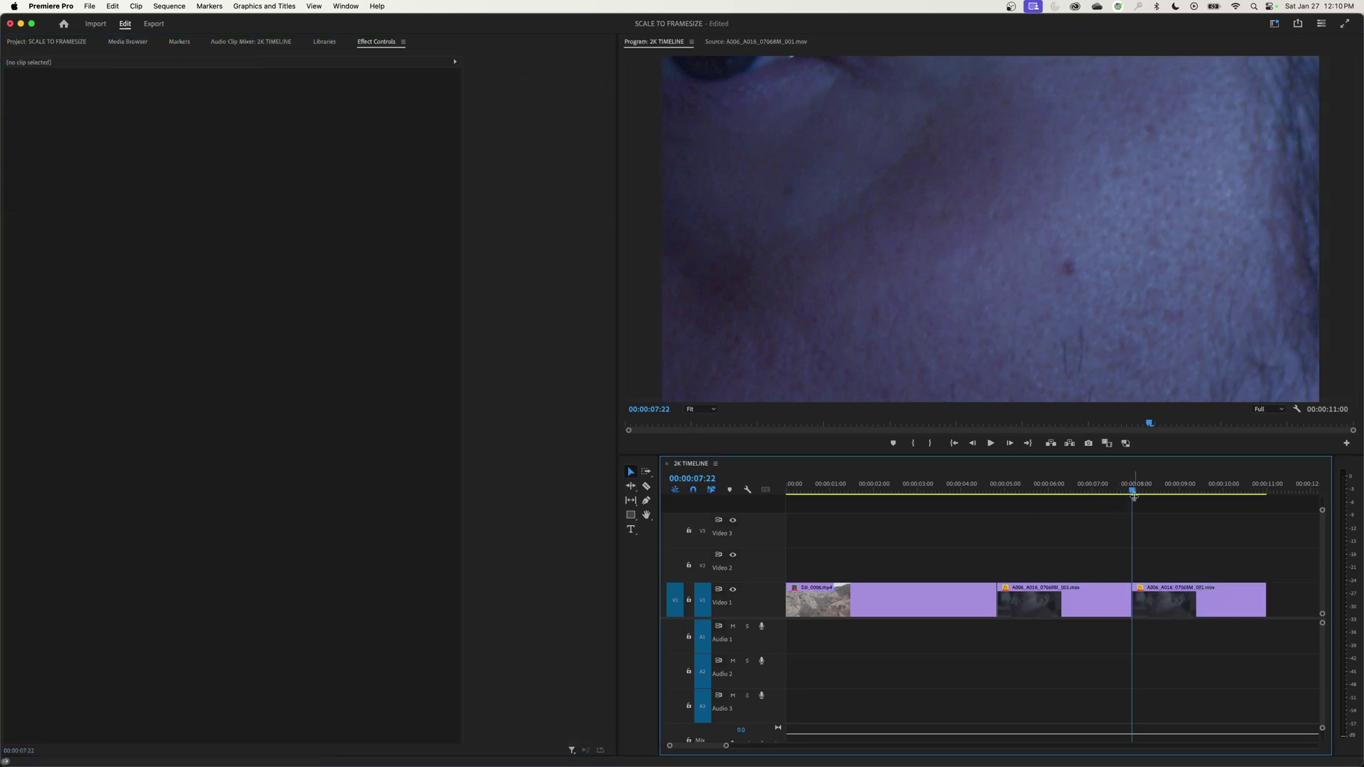
key(Up)
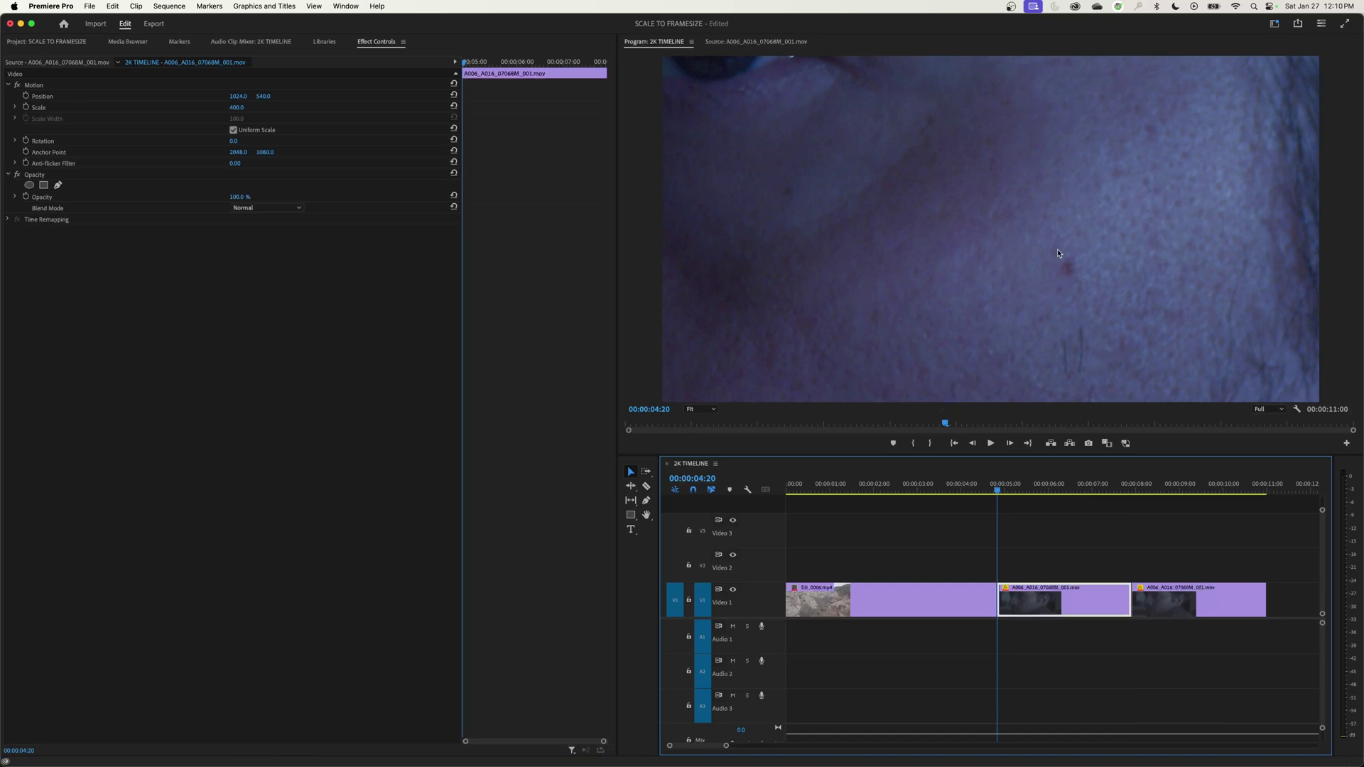
key(ctrl+grave)
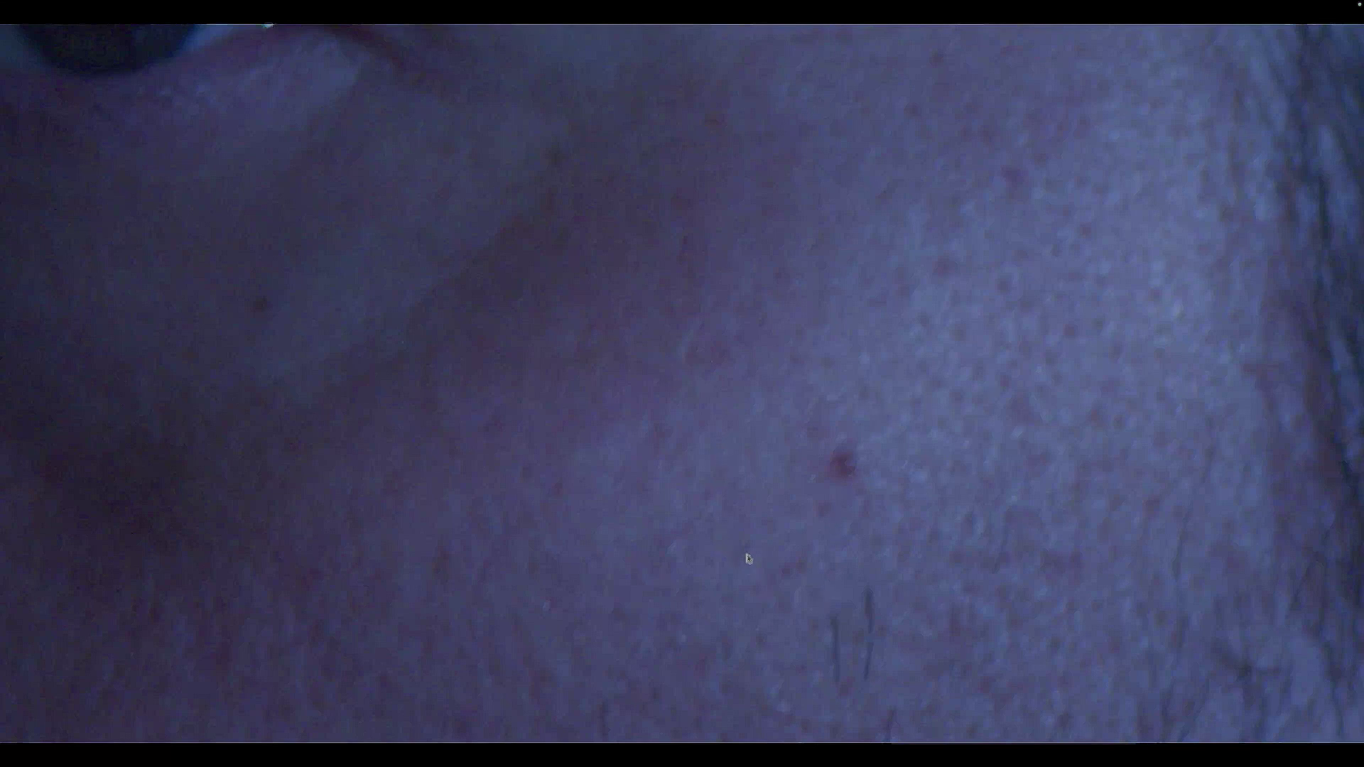
key(Escape)
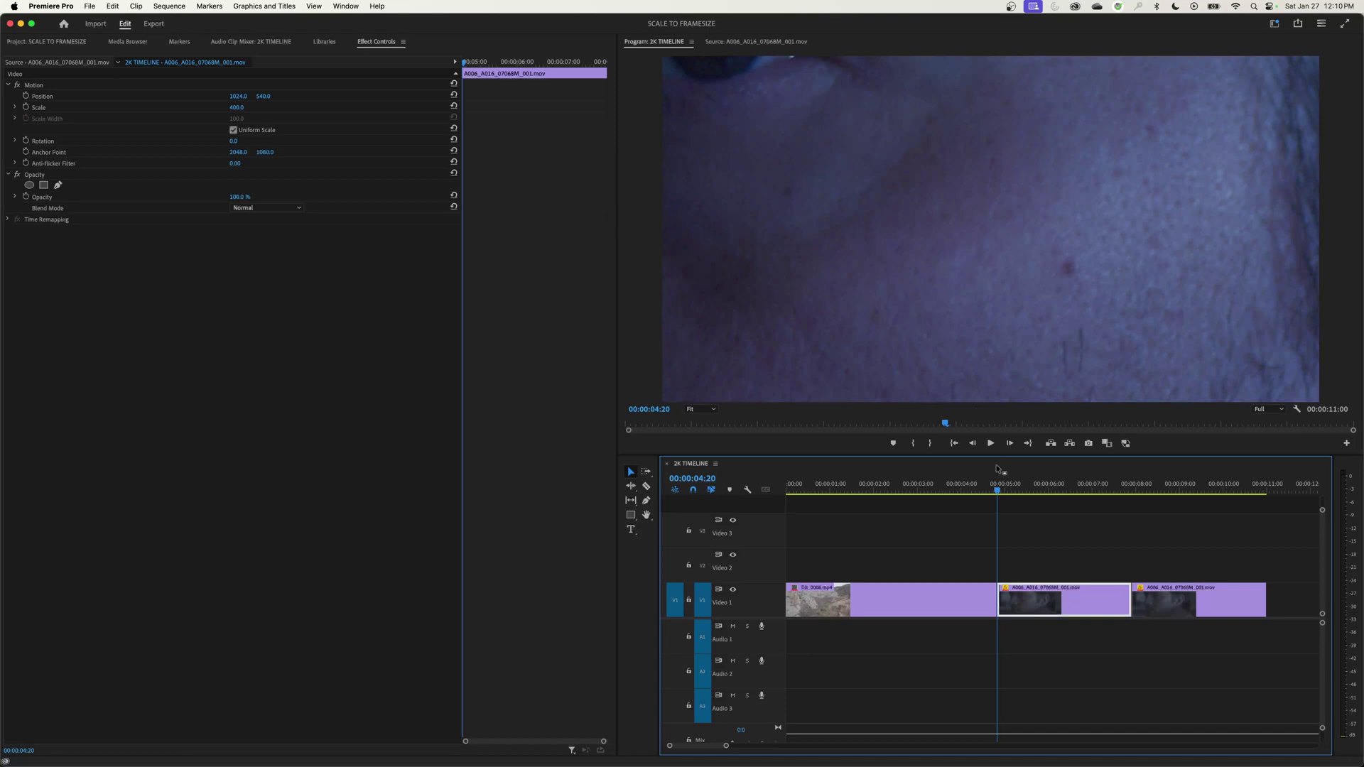
key(Down)
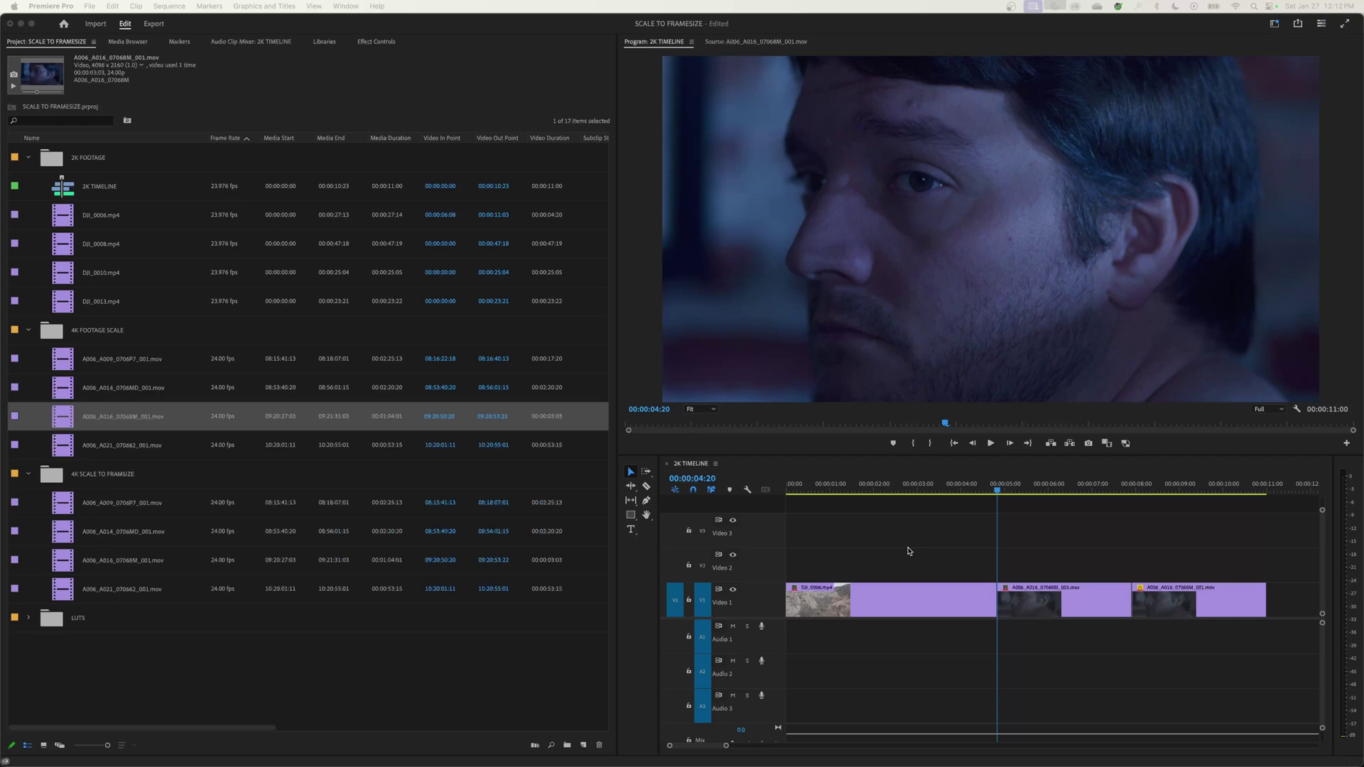
Step: Check the Default Media Scaling options in the media preferences, keeping Set to frame size
click(937, 475)
key(d)
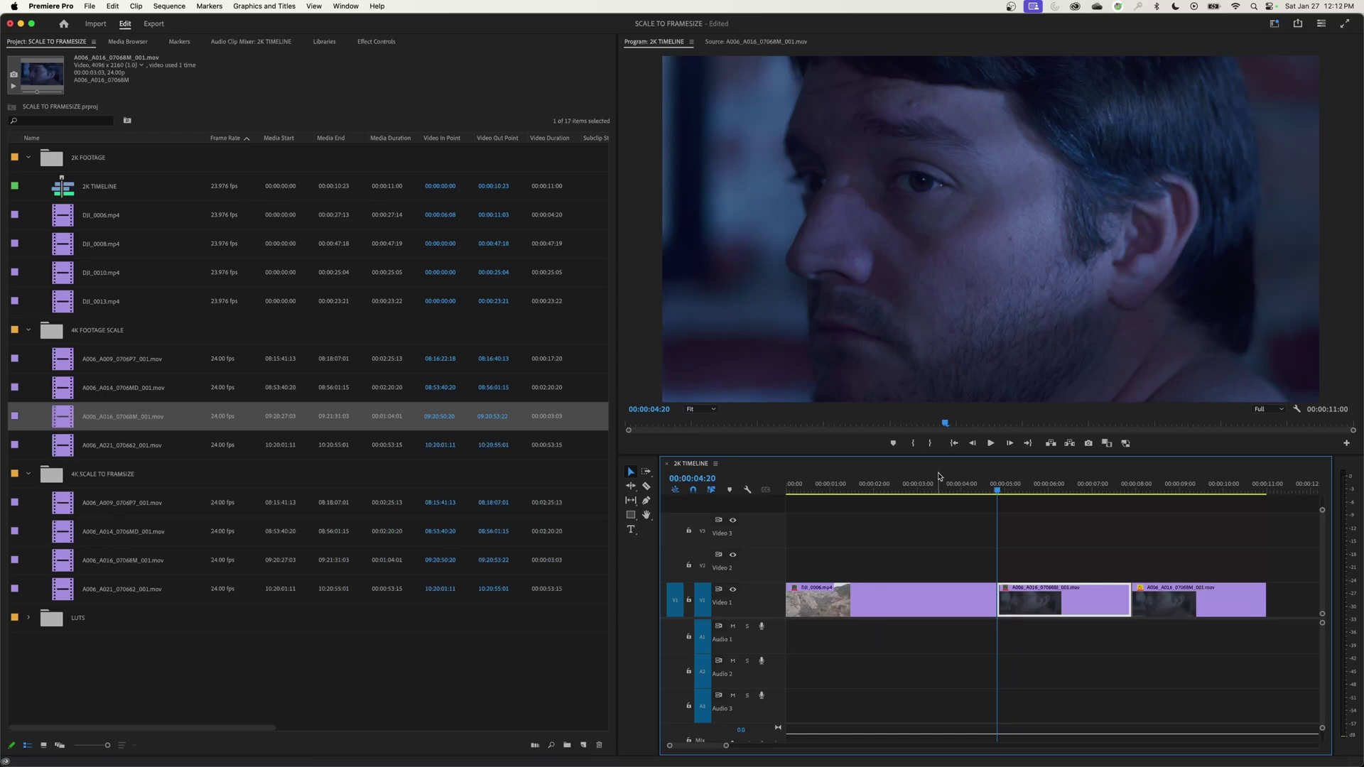
click(51, 6)
click(178, 180)
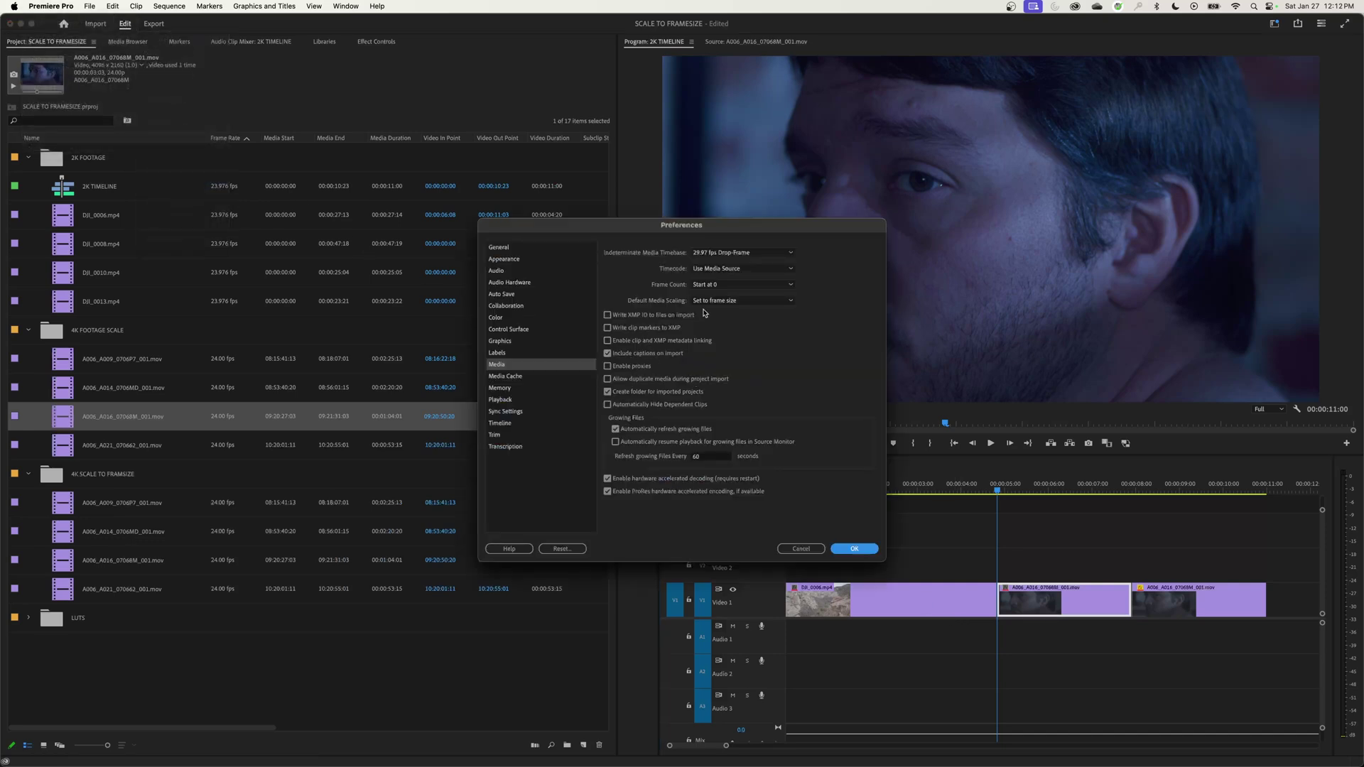
click(739, 302)
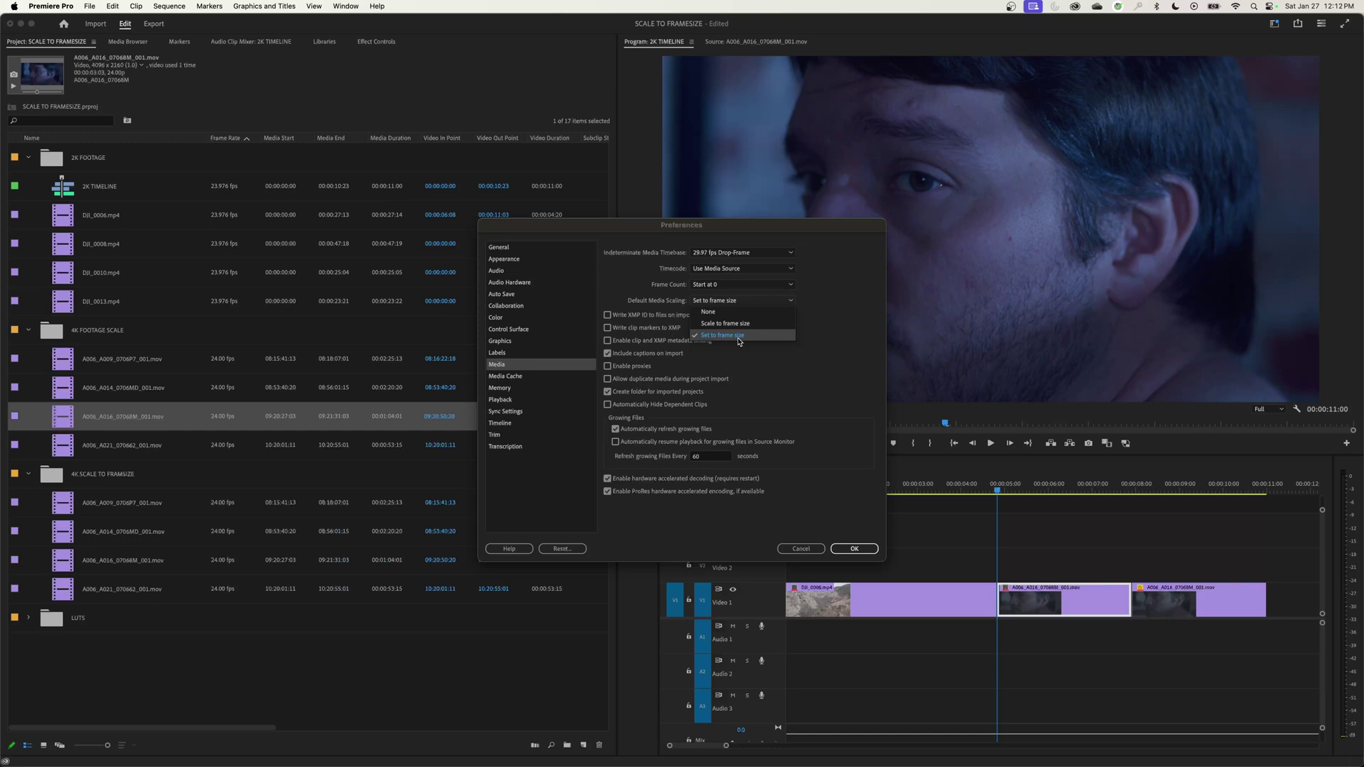
click(853, 548)
Step: Save the project and turn off Scale to Frame Size for the four clips in the 4K SCALE TO FRAMESIZE bin
click(84, 506)
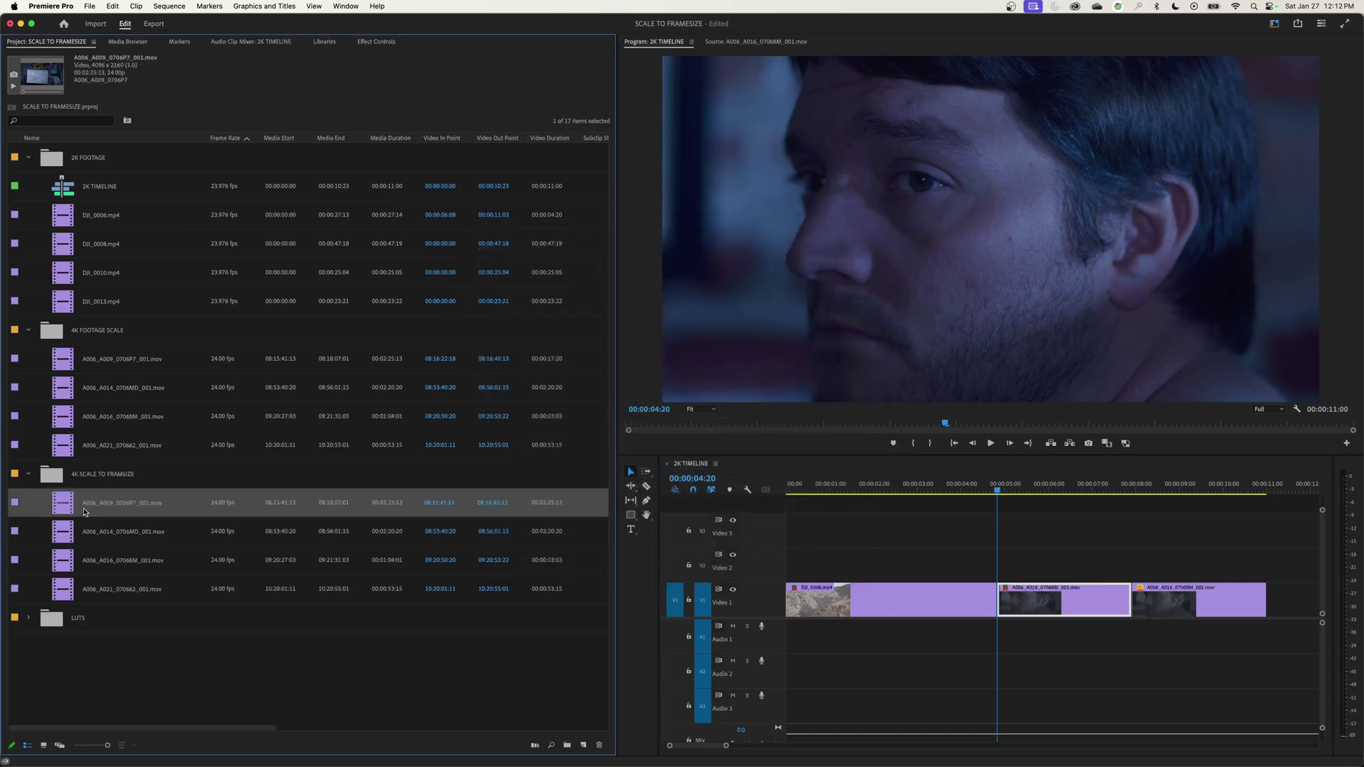
key(super+s)
shift+click(77, 599)
click(134, 7)
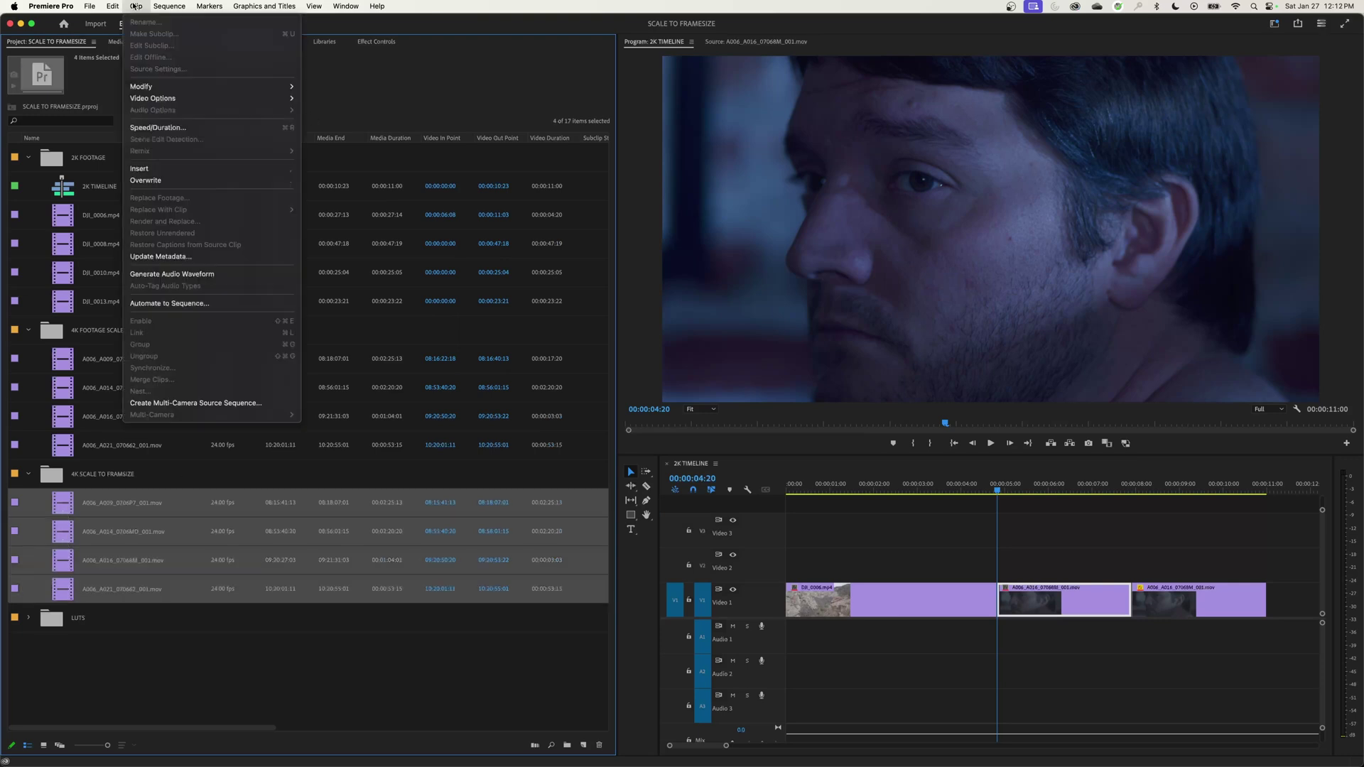
mouse_move(182, 99)
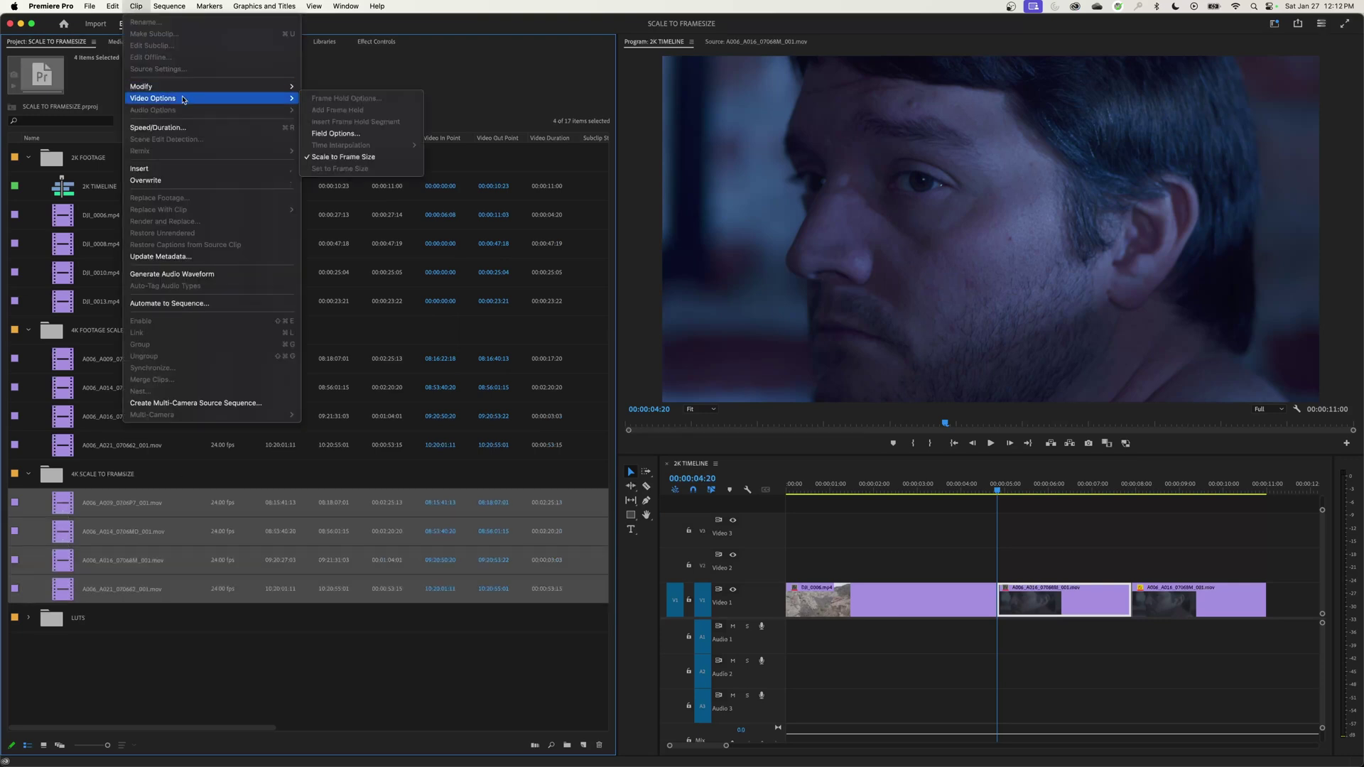
click(343, 157)
click(125, 618)
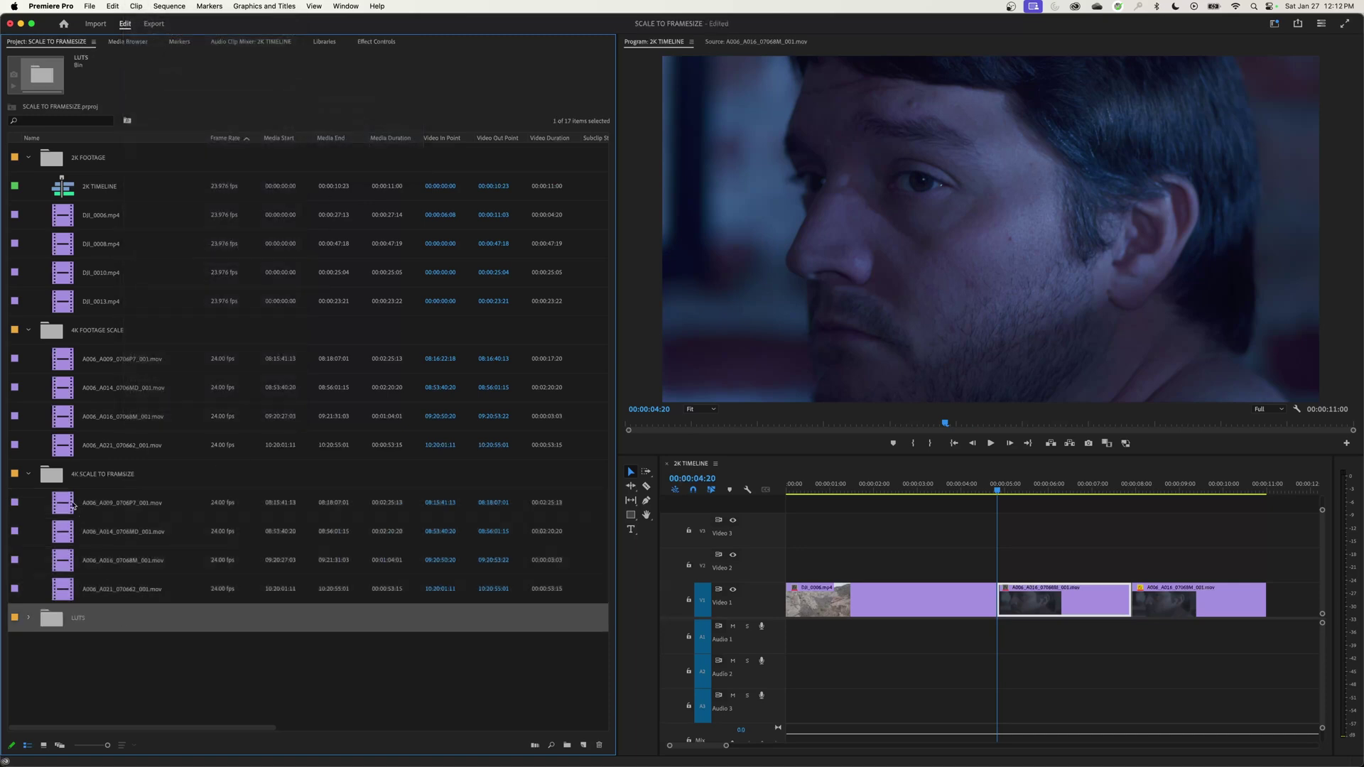
Step: Check the frame size video options of the first clip in the 4K SCALE TO FRAMESIZE bin
click(79, 503)
click(137, 8)
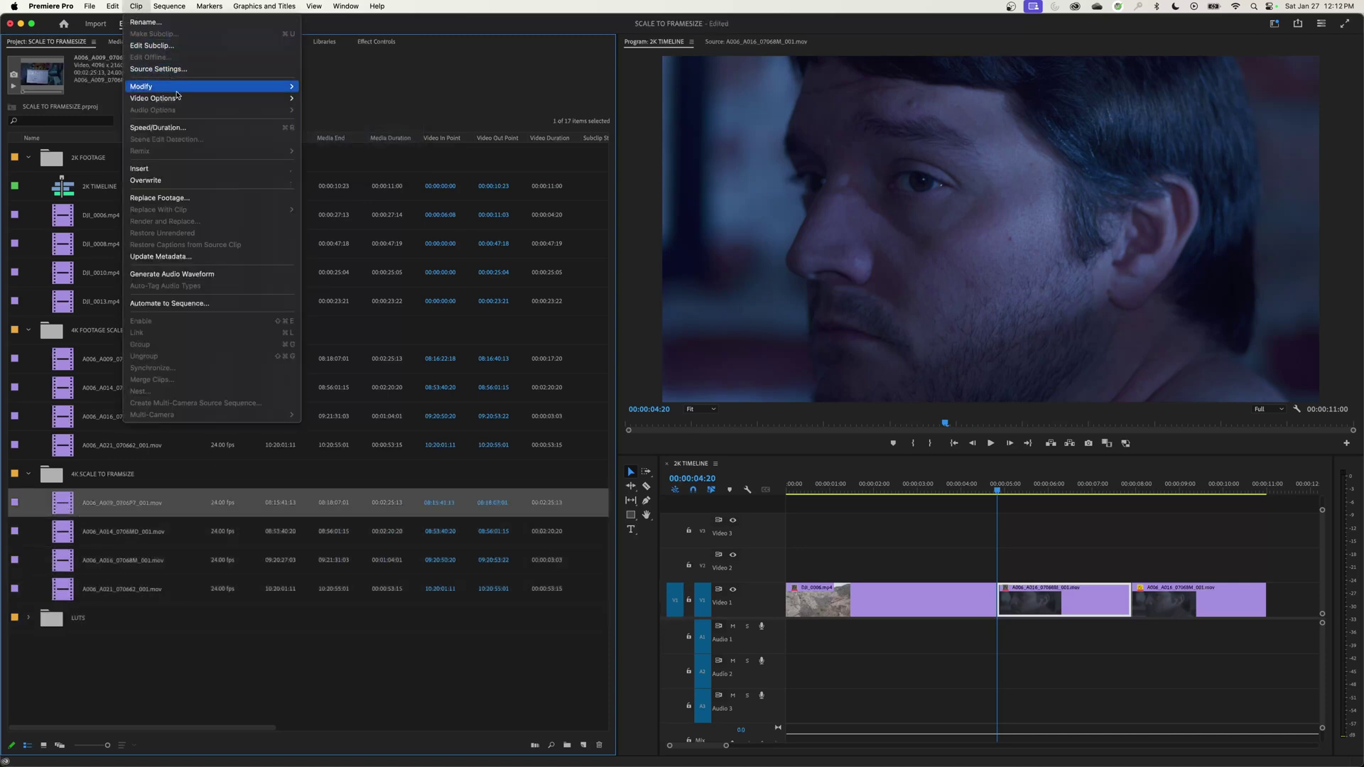
mouse_move(283, 100)
click(397, 615)
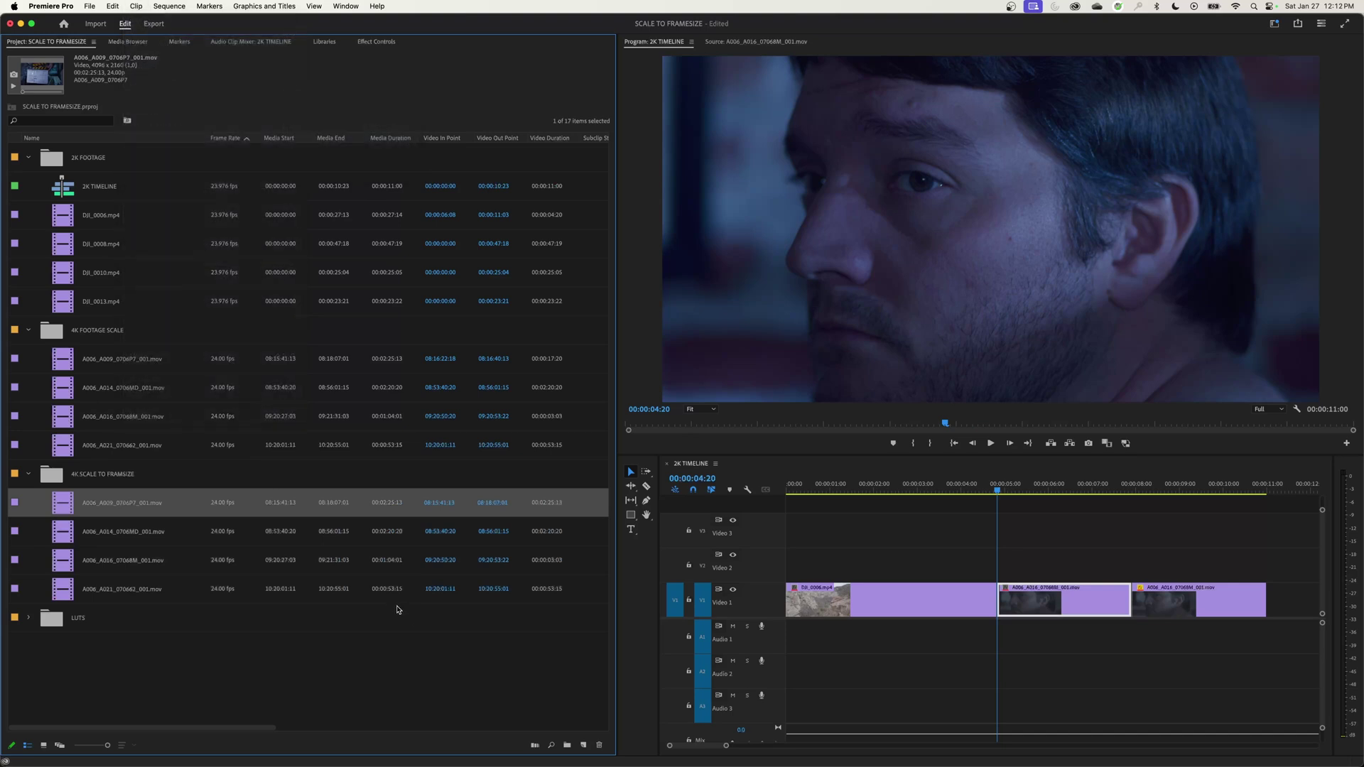
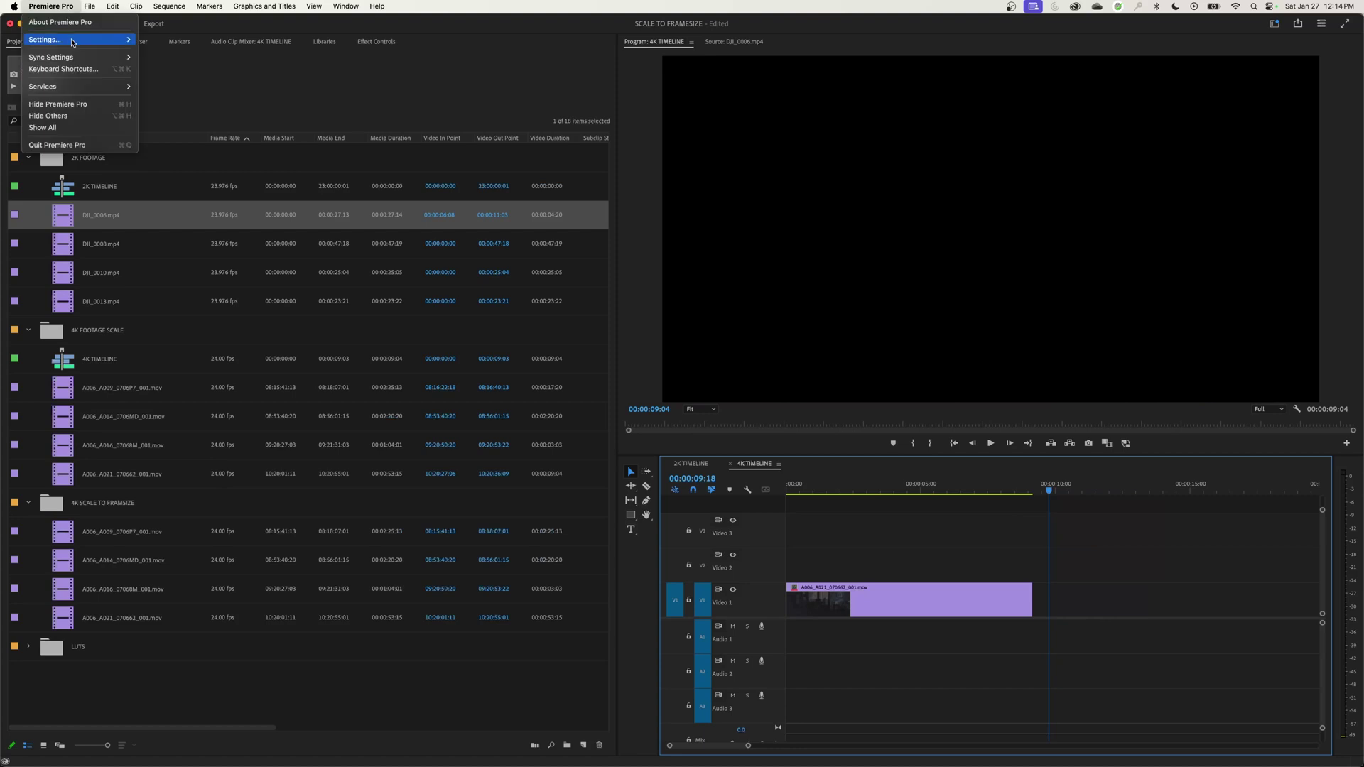
Step: Set Default Media Scaling to None in the media preferences
mouse_move(74, 40)
click(197, 159)
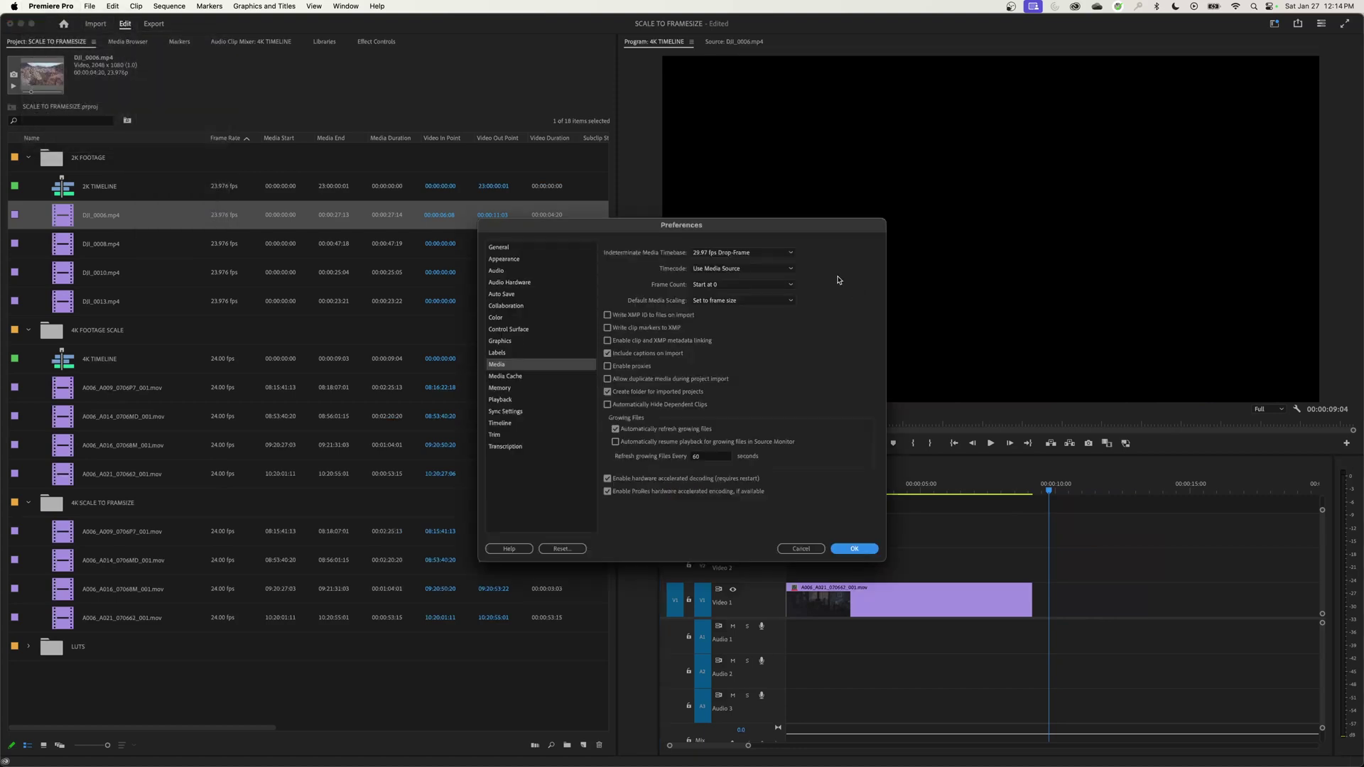
click(714, 301)
click(711, 301)
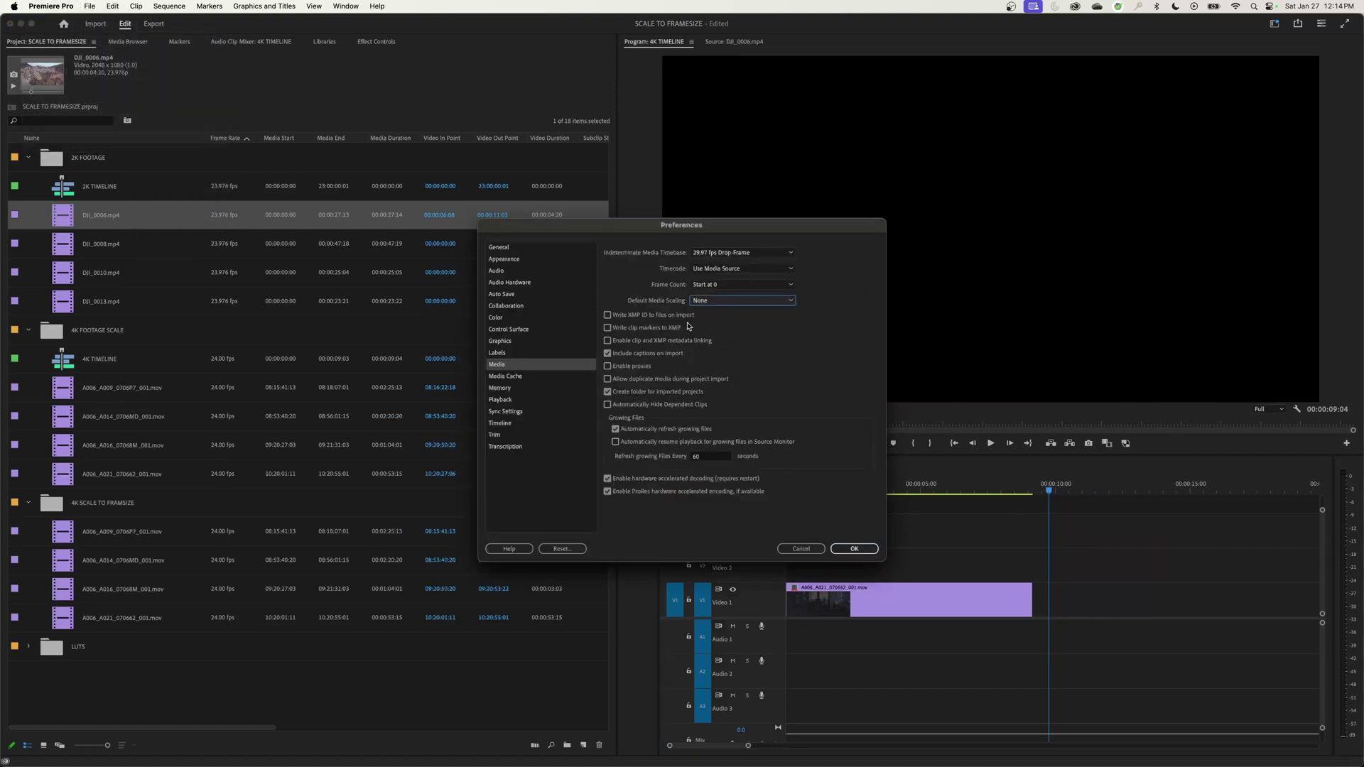
click(854, 548)
Step: Add DJI_0006.mp4 at the end of the 4K timeline, preview its frame, and delete it from the sequence
drag(65, 216, 1037, 600)
drag(1114, 496, 1050, 504)
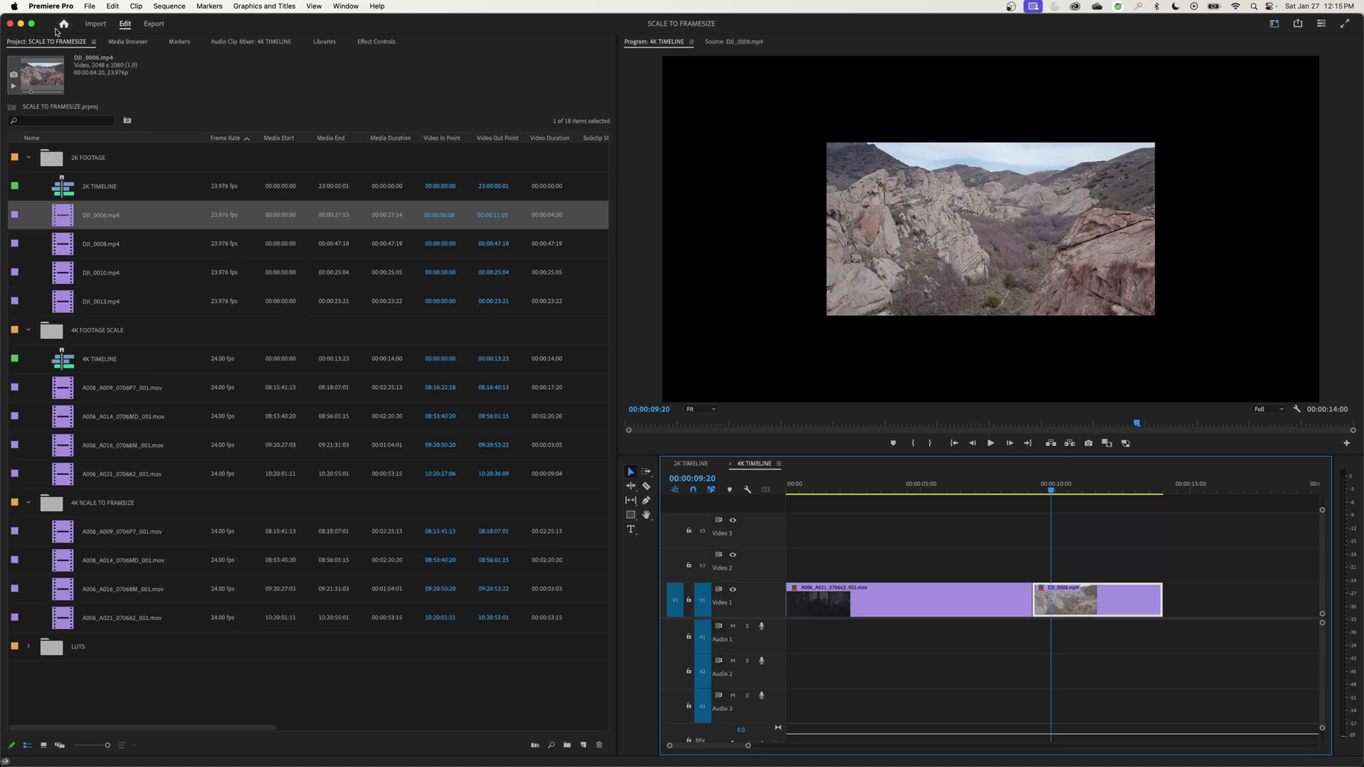
key(Delete)
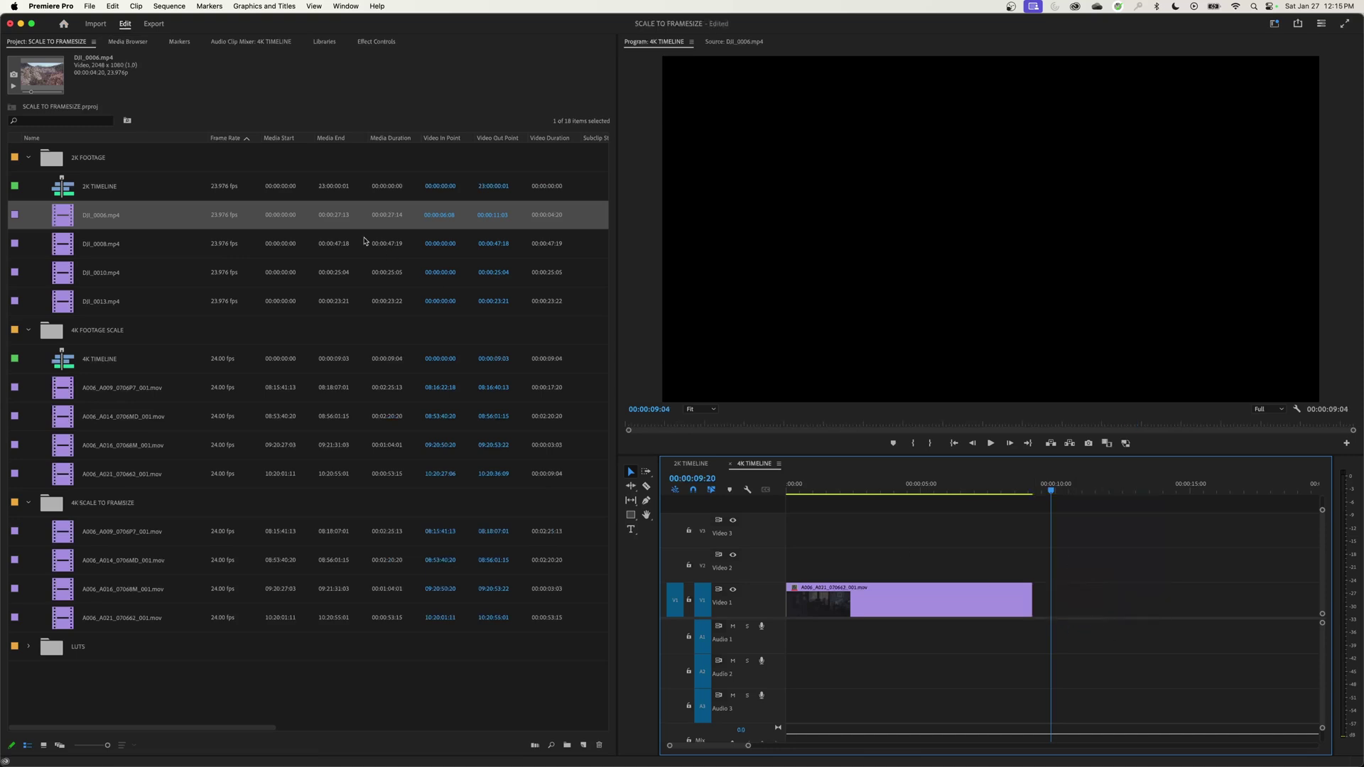
Step: Set Default Media Scaling to Set to frame size in the media preferences
click(51, 6)
mouse_move(79, 40)
click(179, 156)
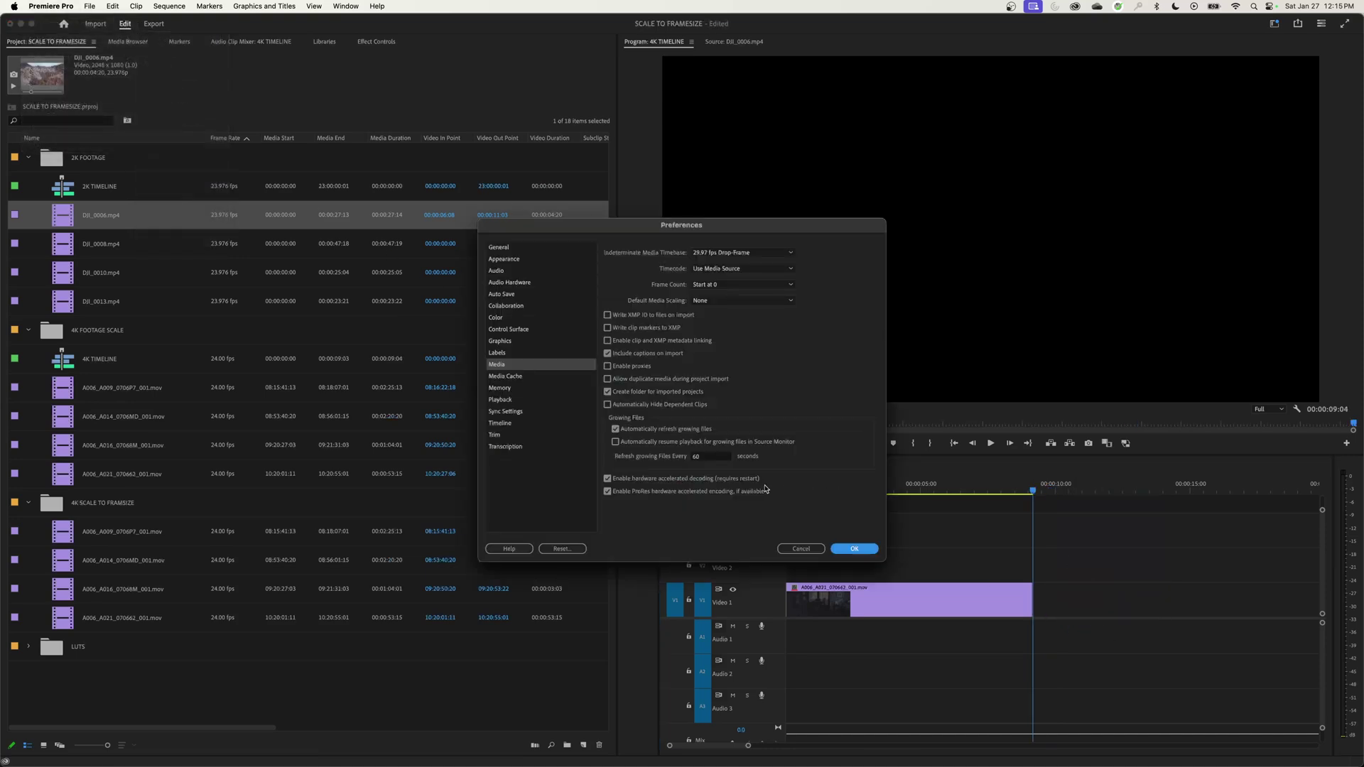
click(743, 301)
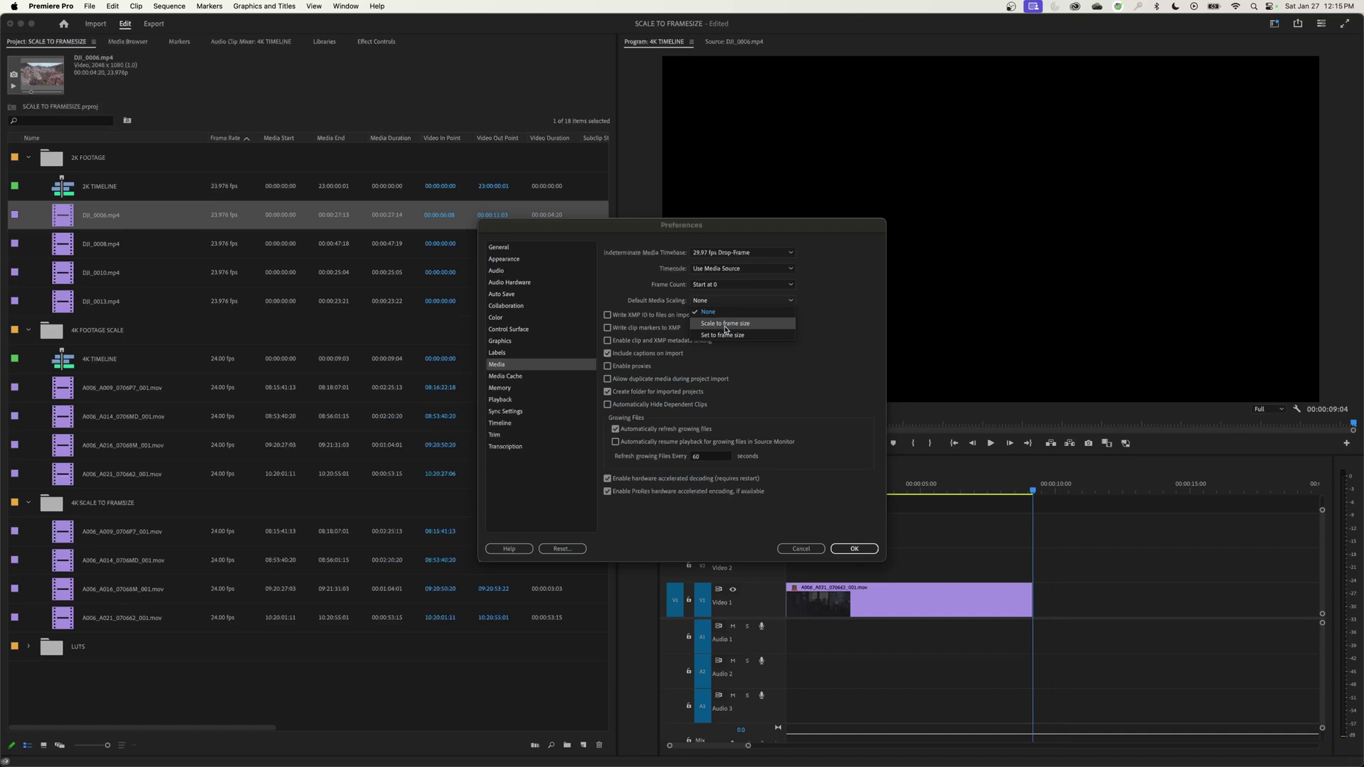
click(725, 336)
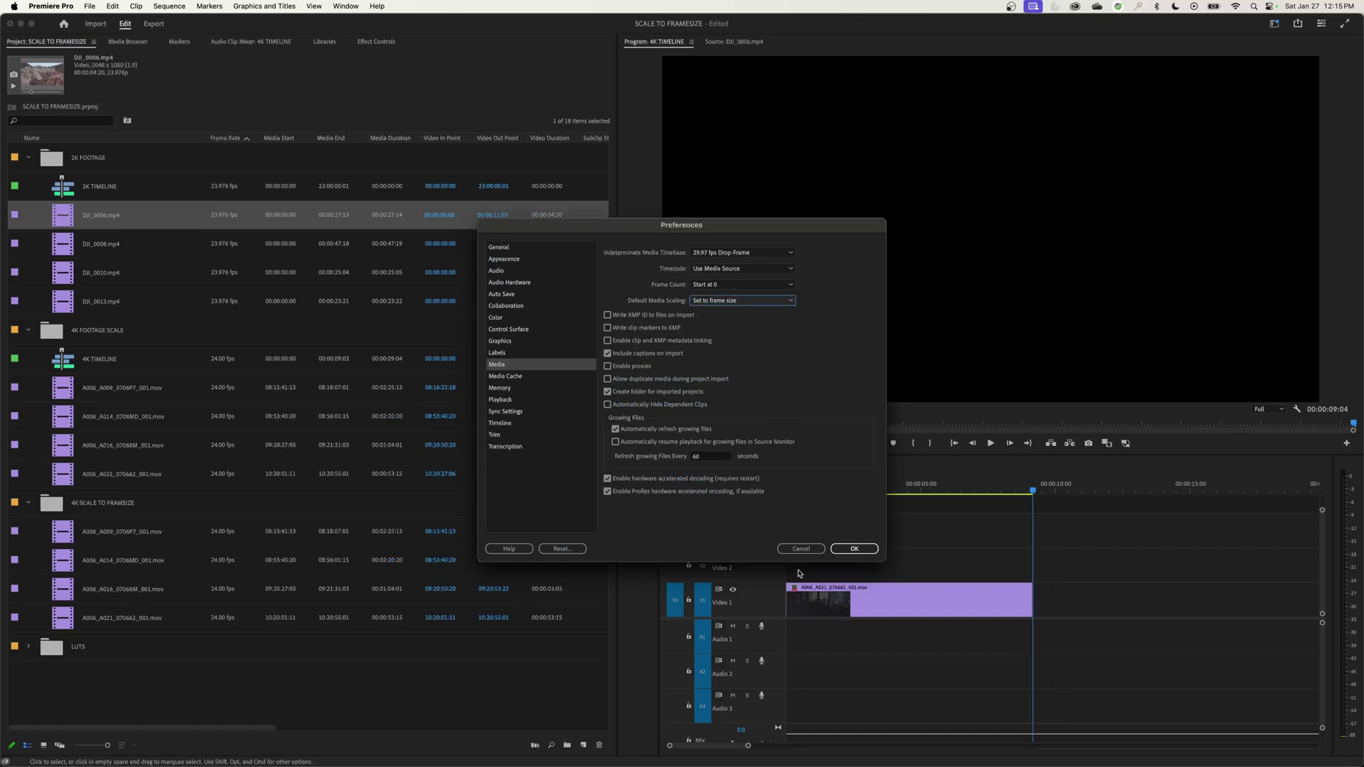
click(853, 549)
Step: Overwrite the marked part of DJI_0006.mp4 onto the end of the 4K timeline and review the cut between both clips
key(shift+2)
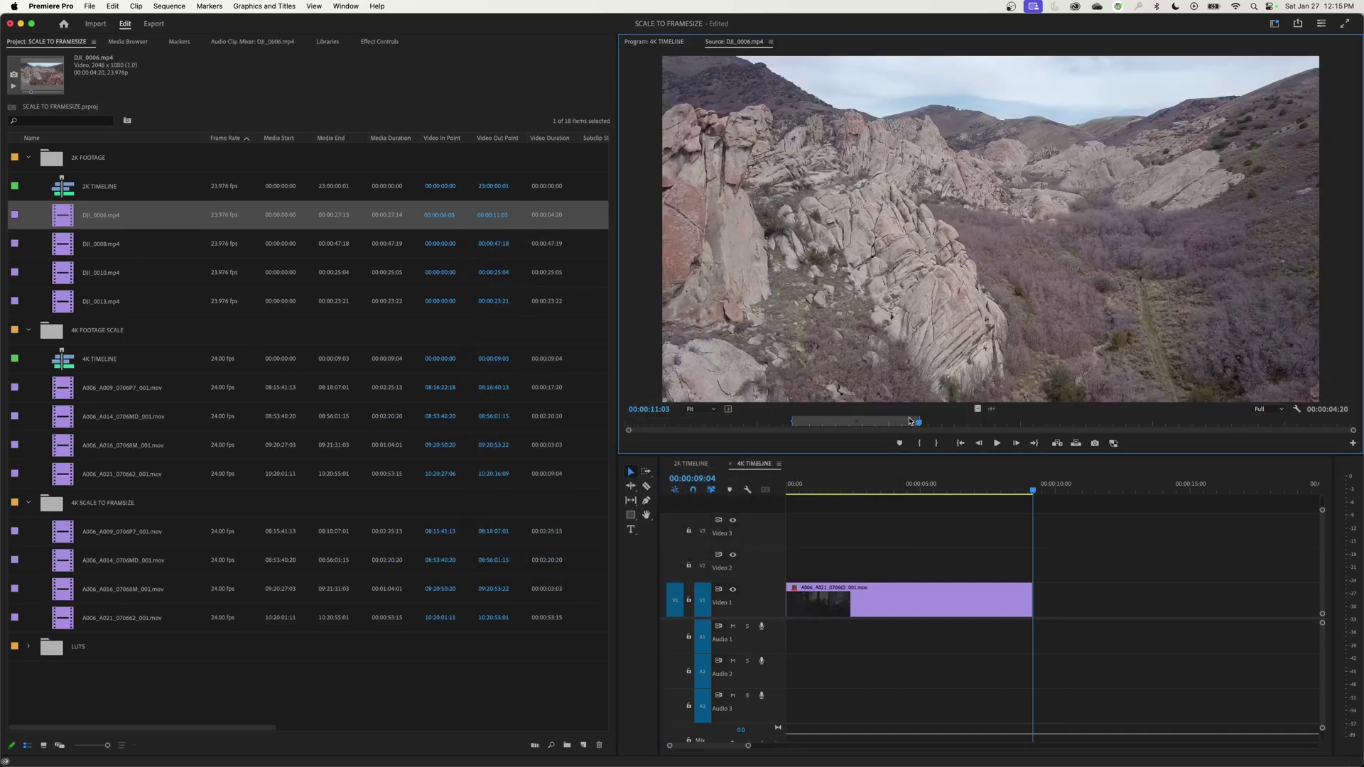
key(.)
click(1016, 490)
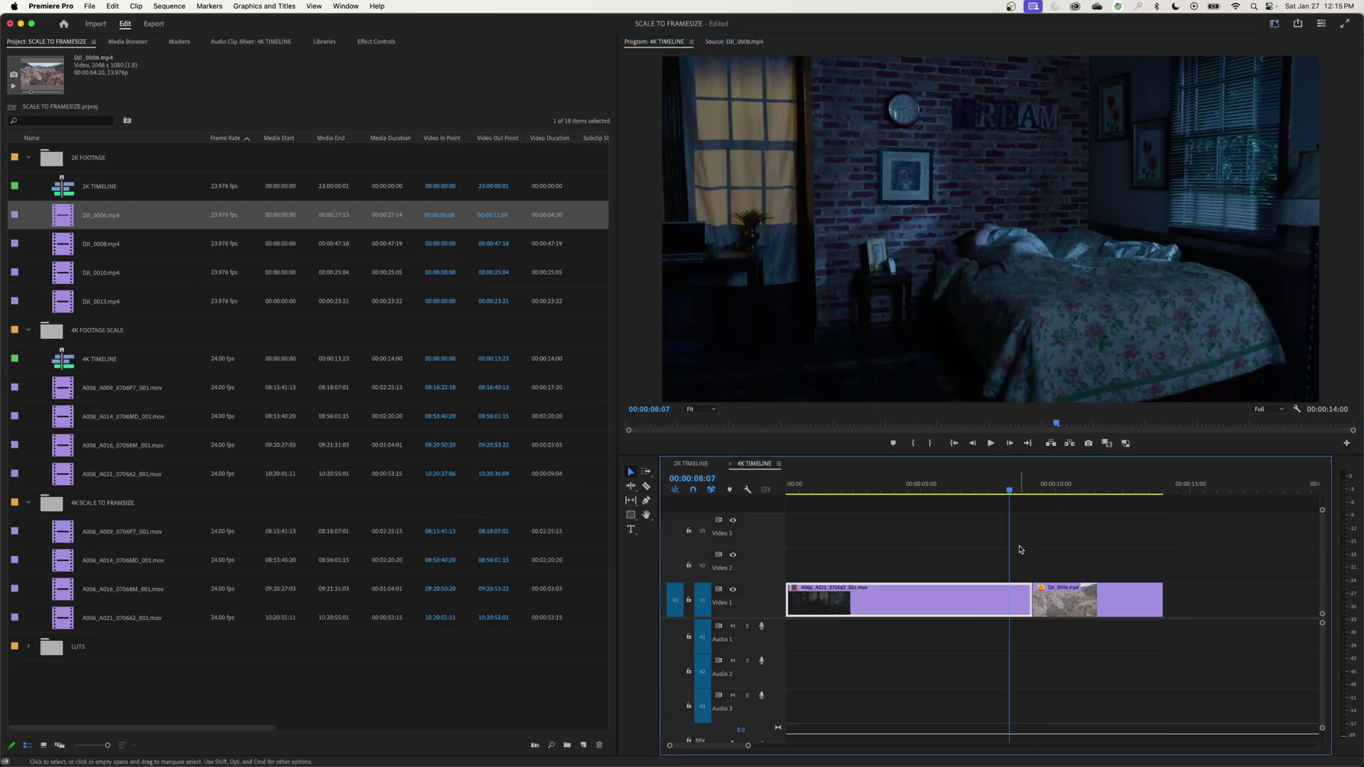
click(1025, 493)
drag(1025, 492, 1049, 490)
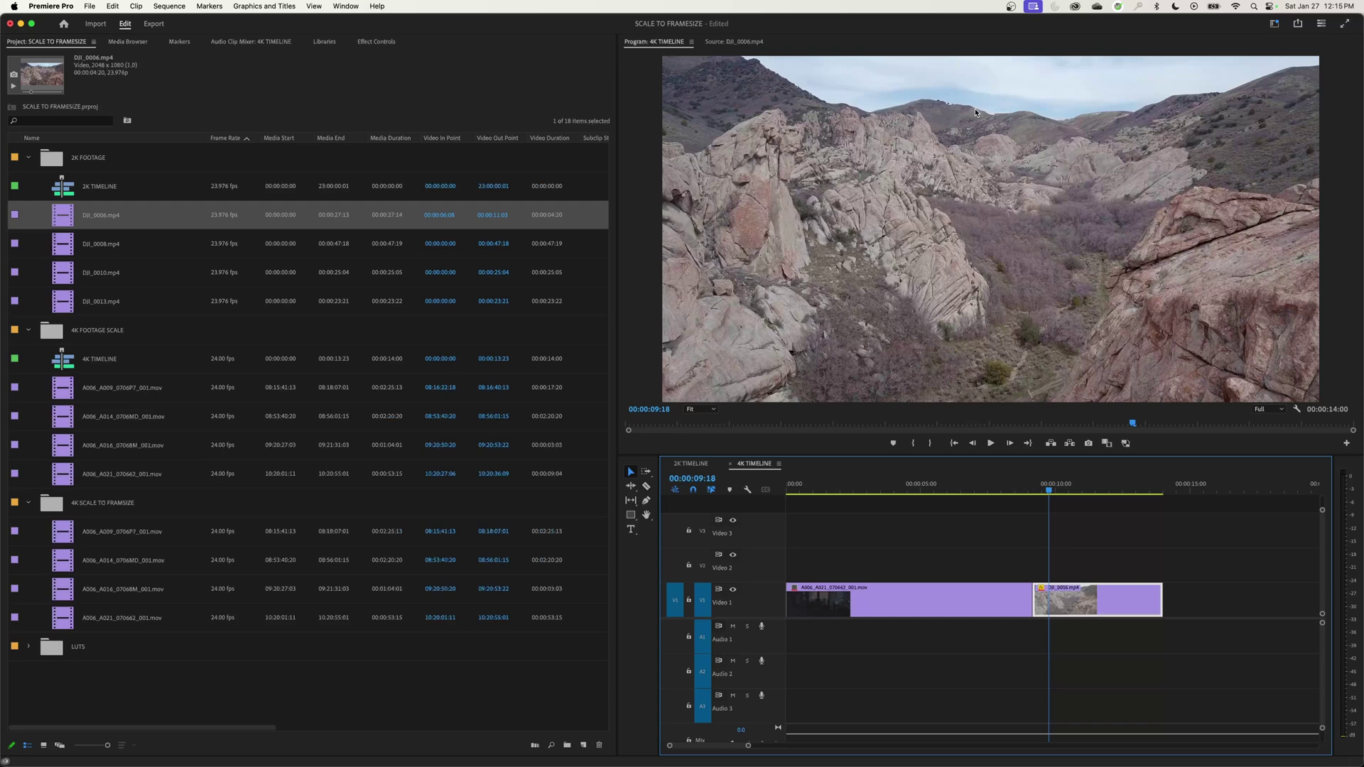
Step: Select the four DJI clips in the 2K FOOTAGE bin and inspect the DJI_0006.mp4 clip's image quality in full-screen view
click(65, 226)
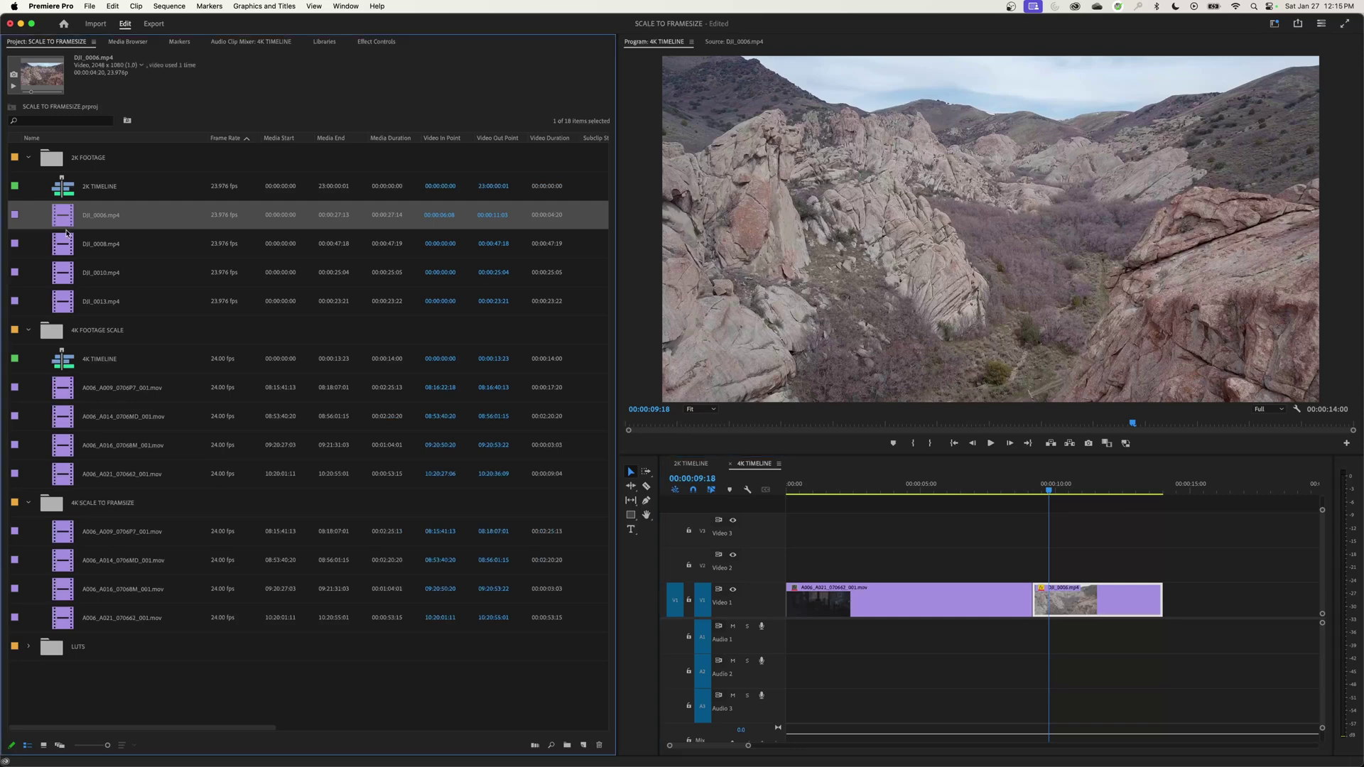
shift+click(77, 308)
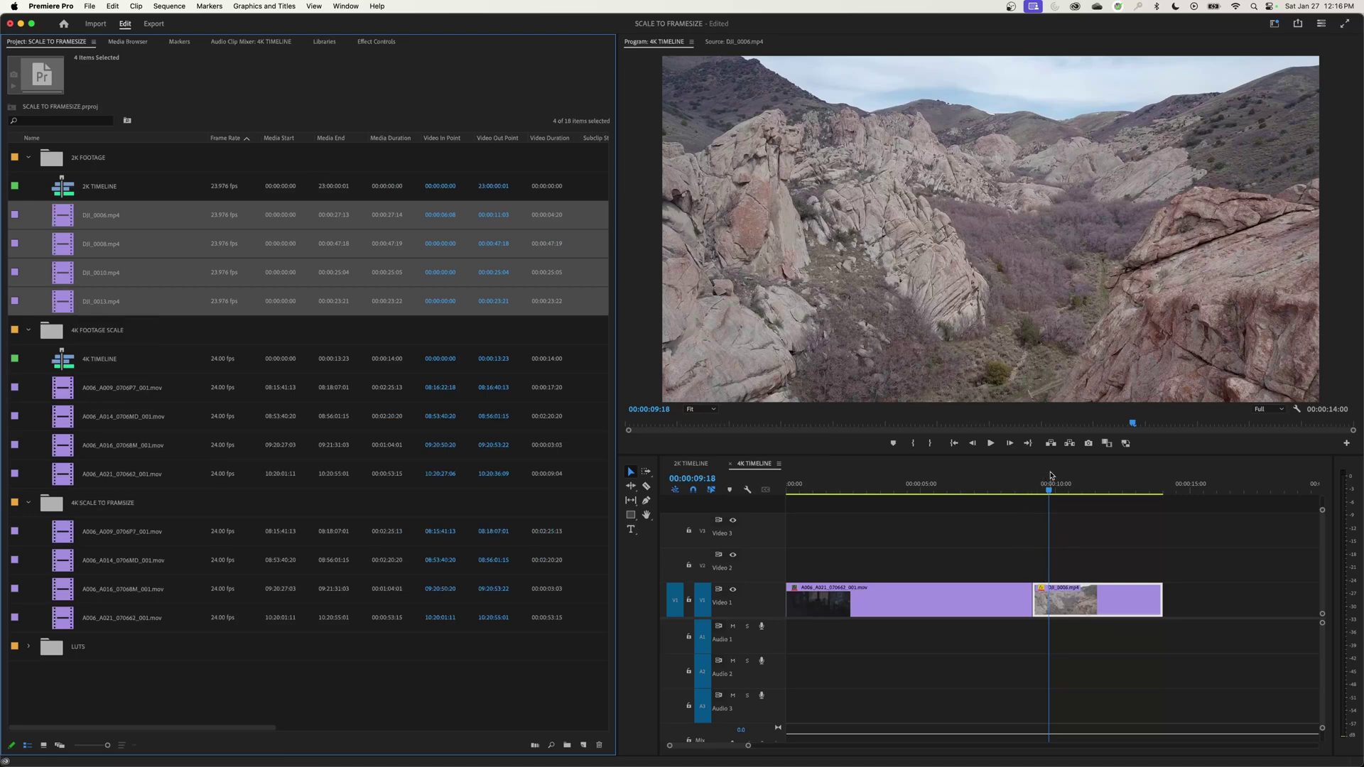
key(ctrl+grave)
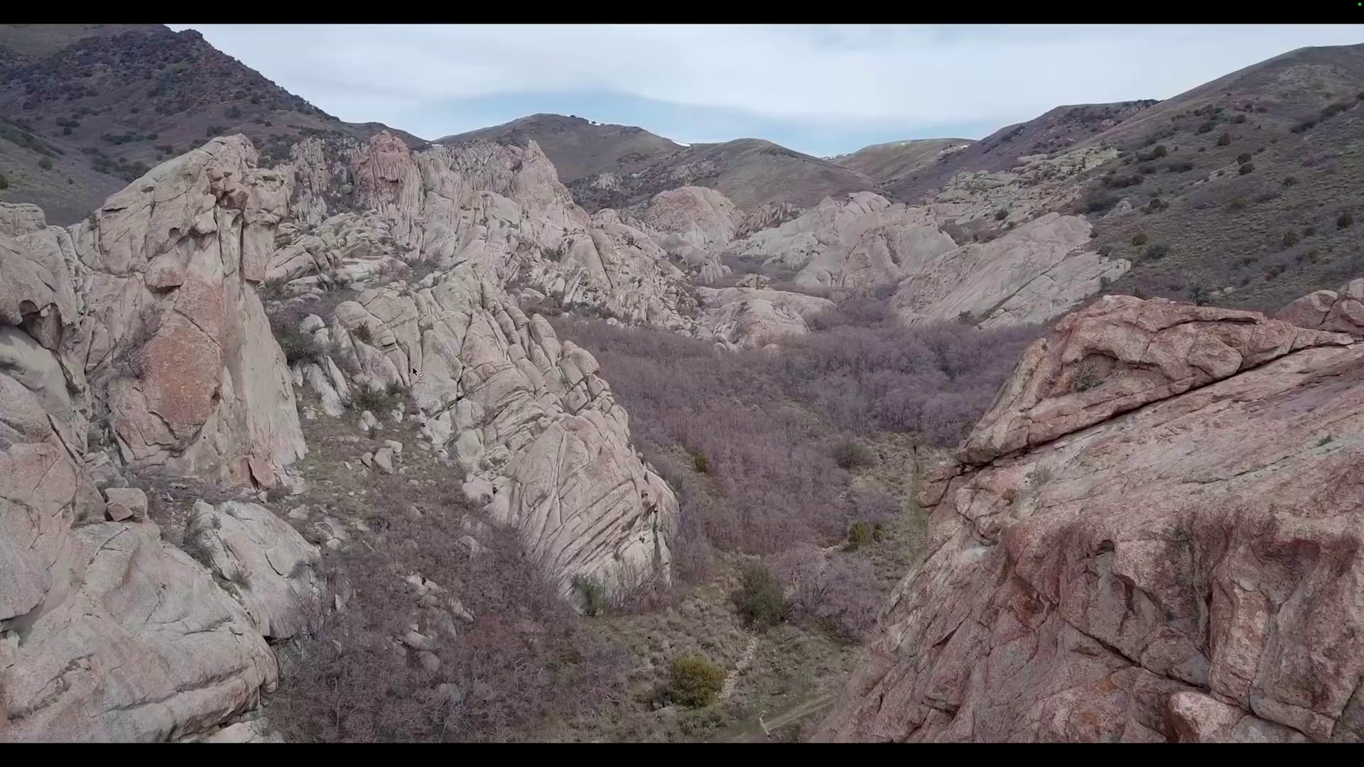
key(ctrl+grave)
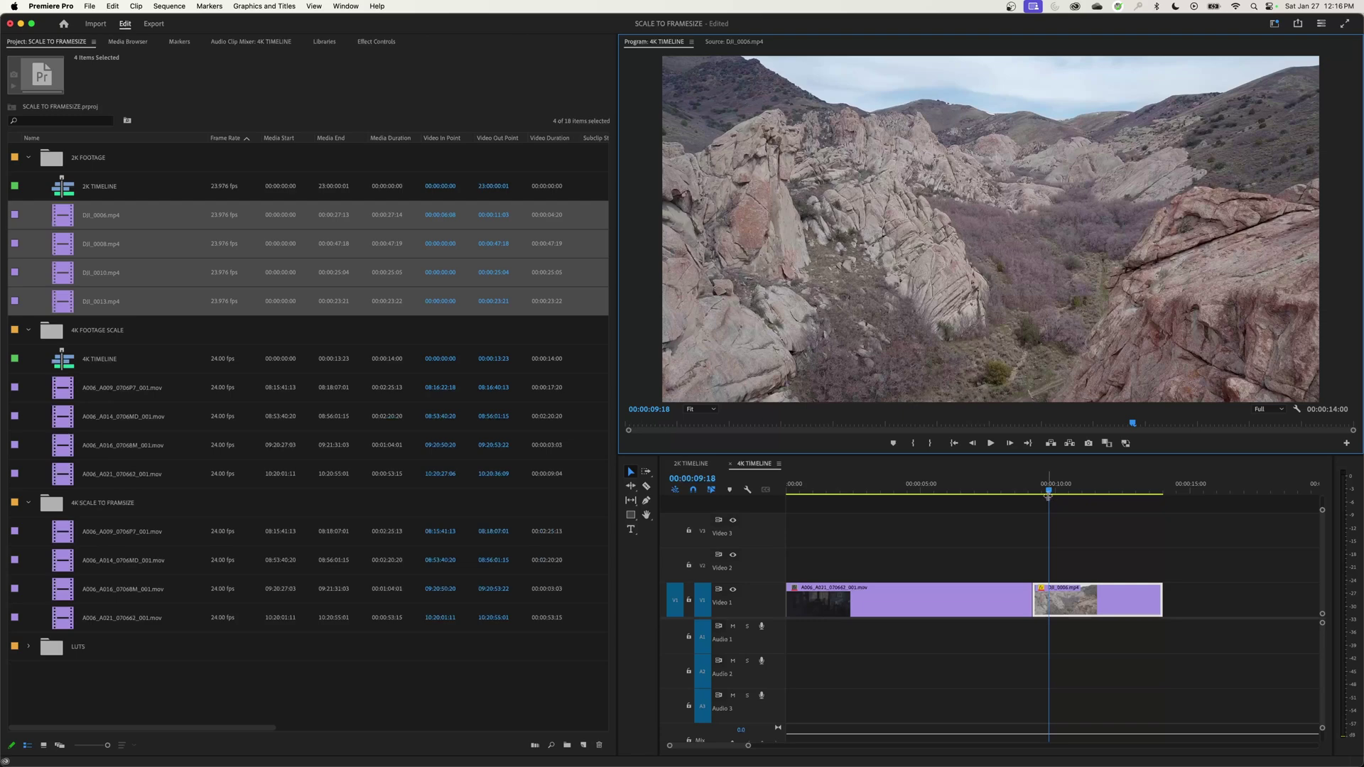
mouse_move(1054, 498)
mouse_down()
mouse_move(1016, 494)
mouse_move(1058, 494)
mouse_up()
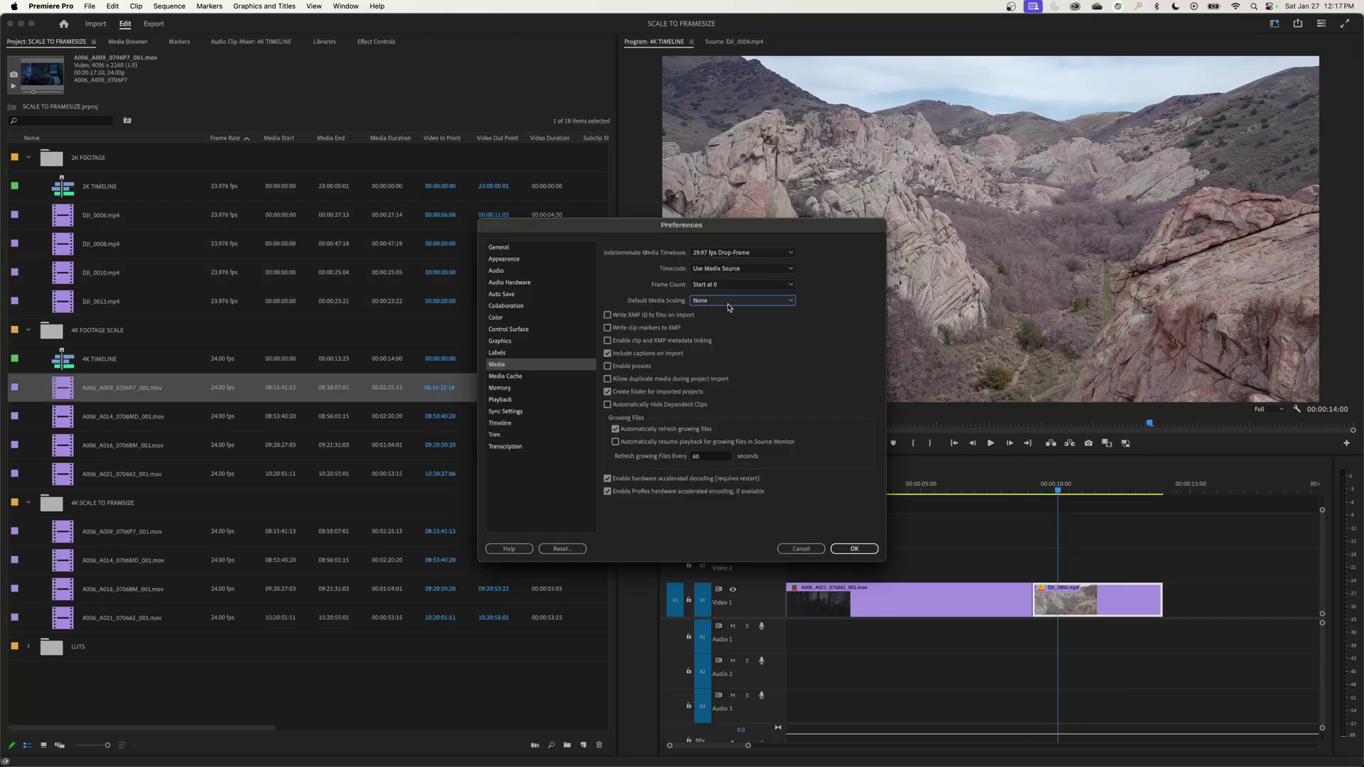
Step: Switch Default Media Scaling between None and Set to frame size in the media preferences, and confirm it as Set to frame size
click(723, 302)
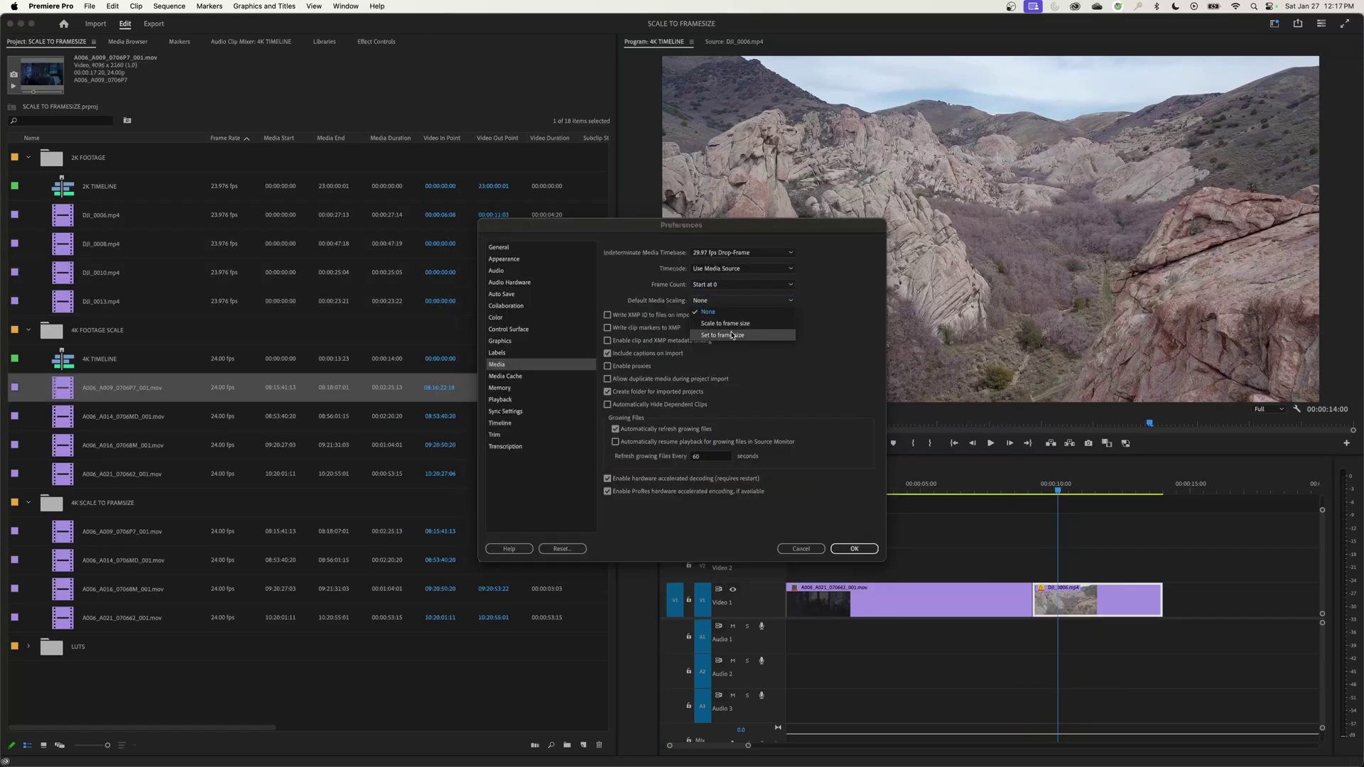
click(732, 334)
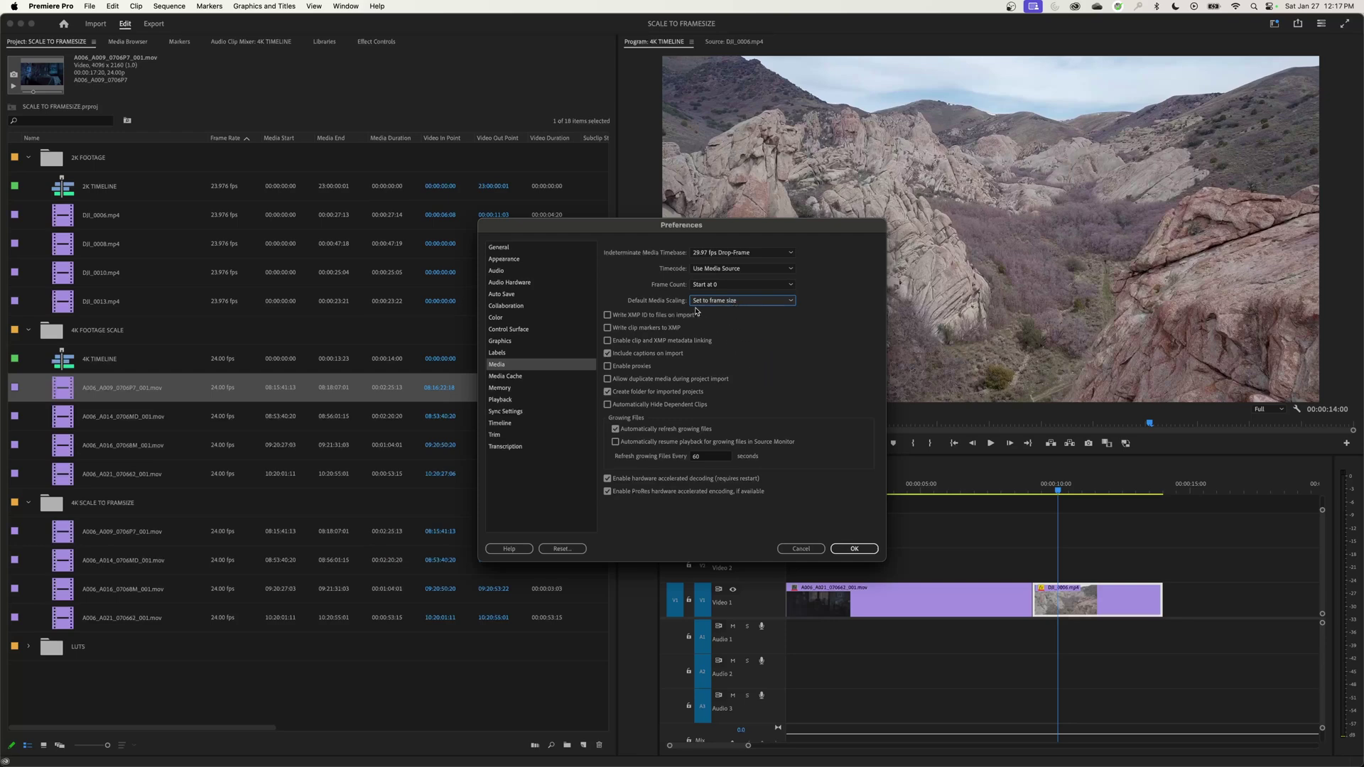
click(745, 301)
click(721, 313)
click(726, 300)
click(733, 337)
click(854, 549)
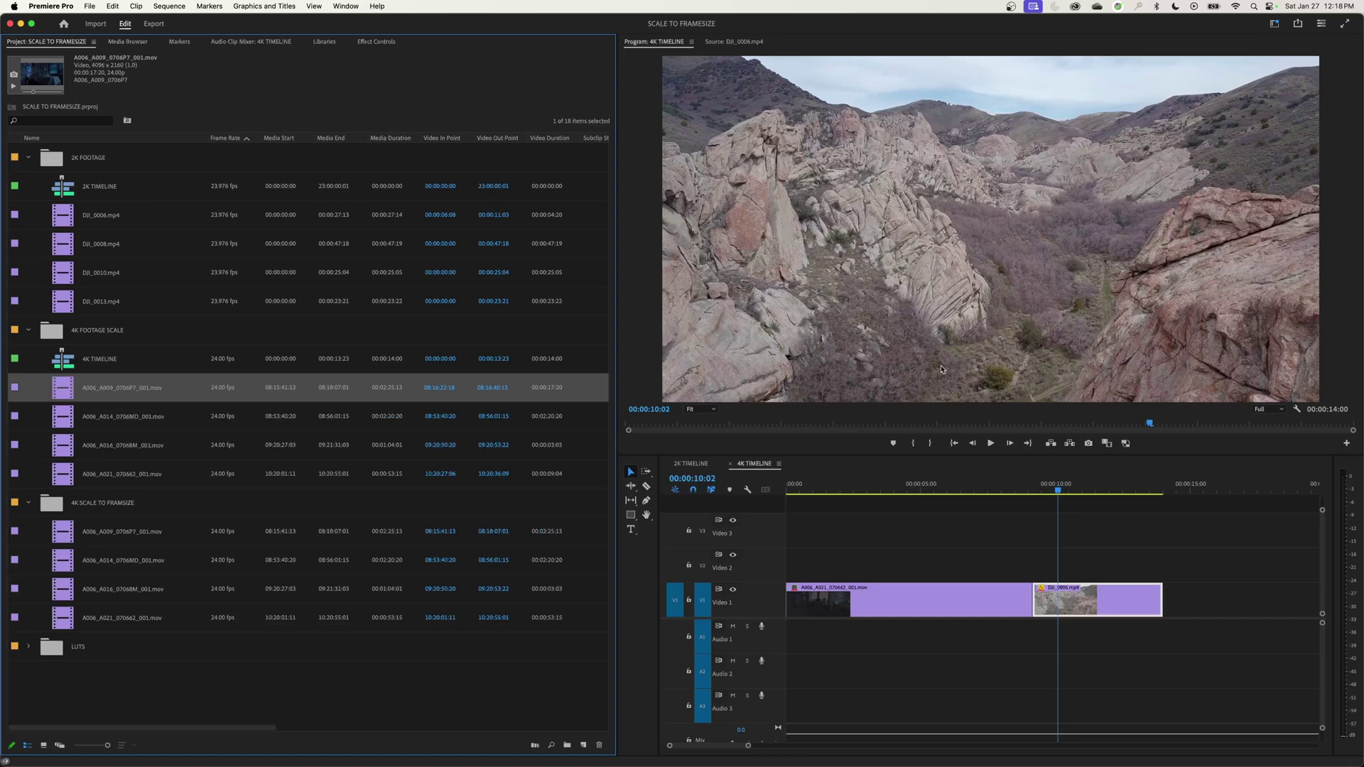
click(1019, 536)
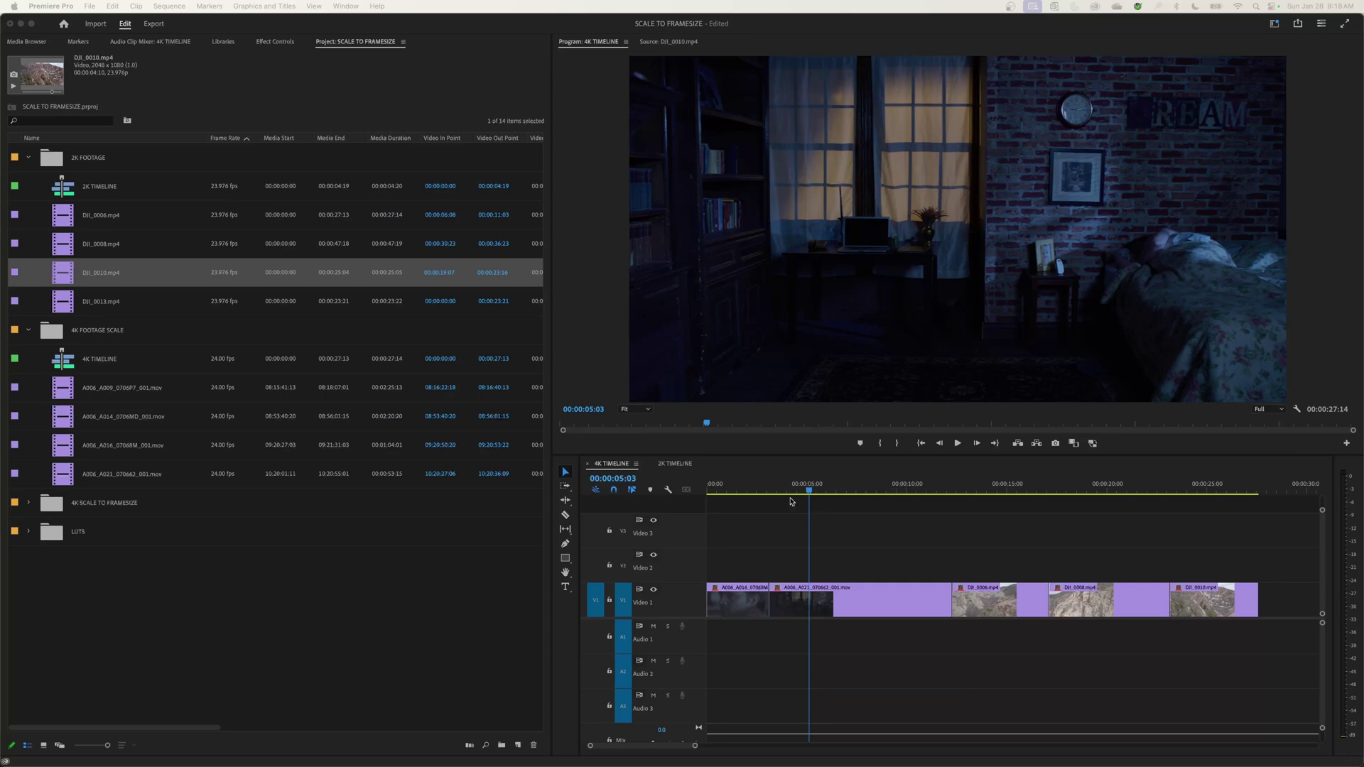
Step: Scrub through the 4K timeline to examine how the A006 and DJI clips fill the frame
click(827, 489)
drag(829, 489, 1204, 527)
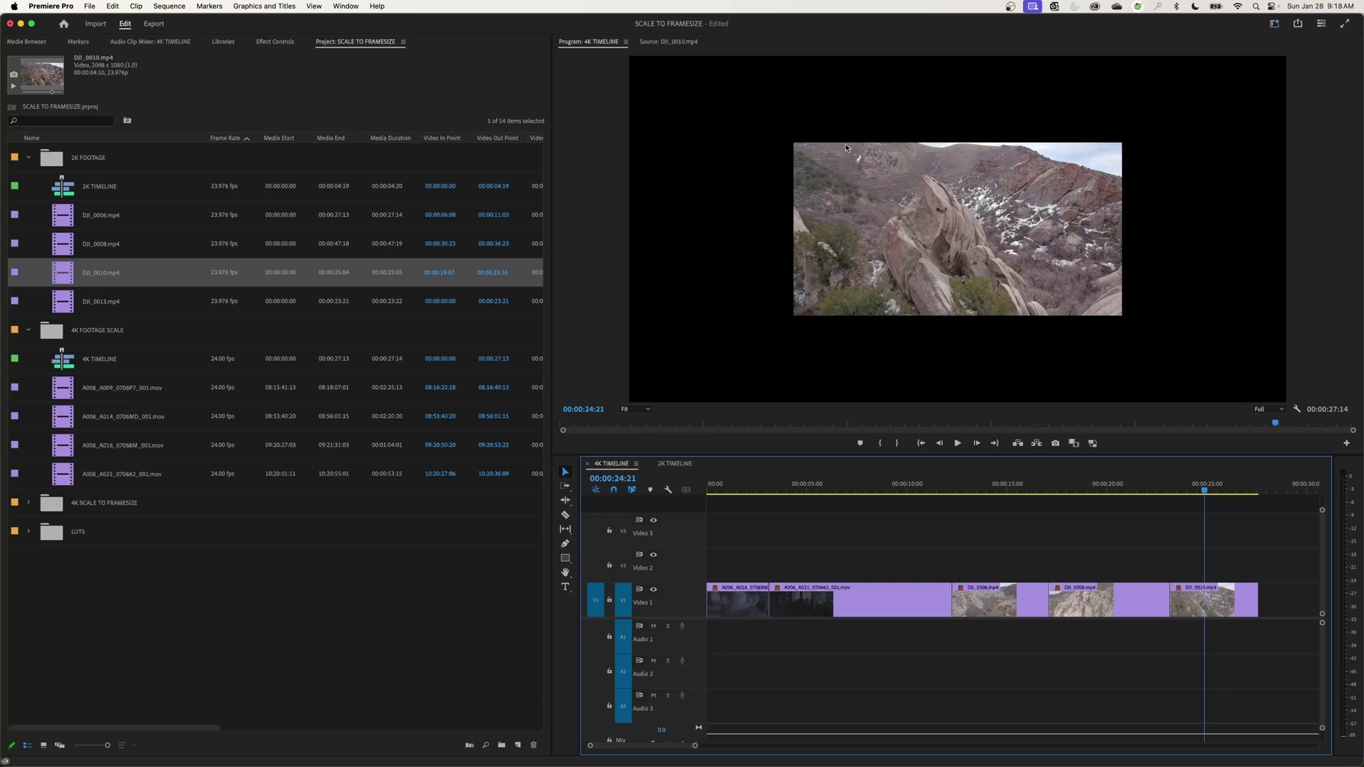
click(999, 491)
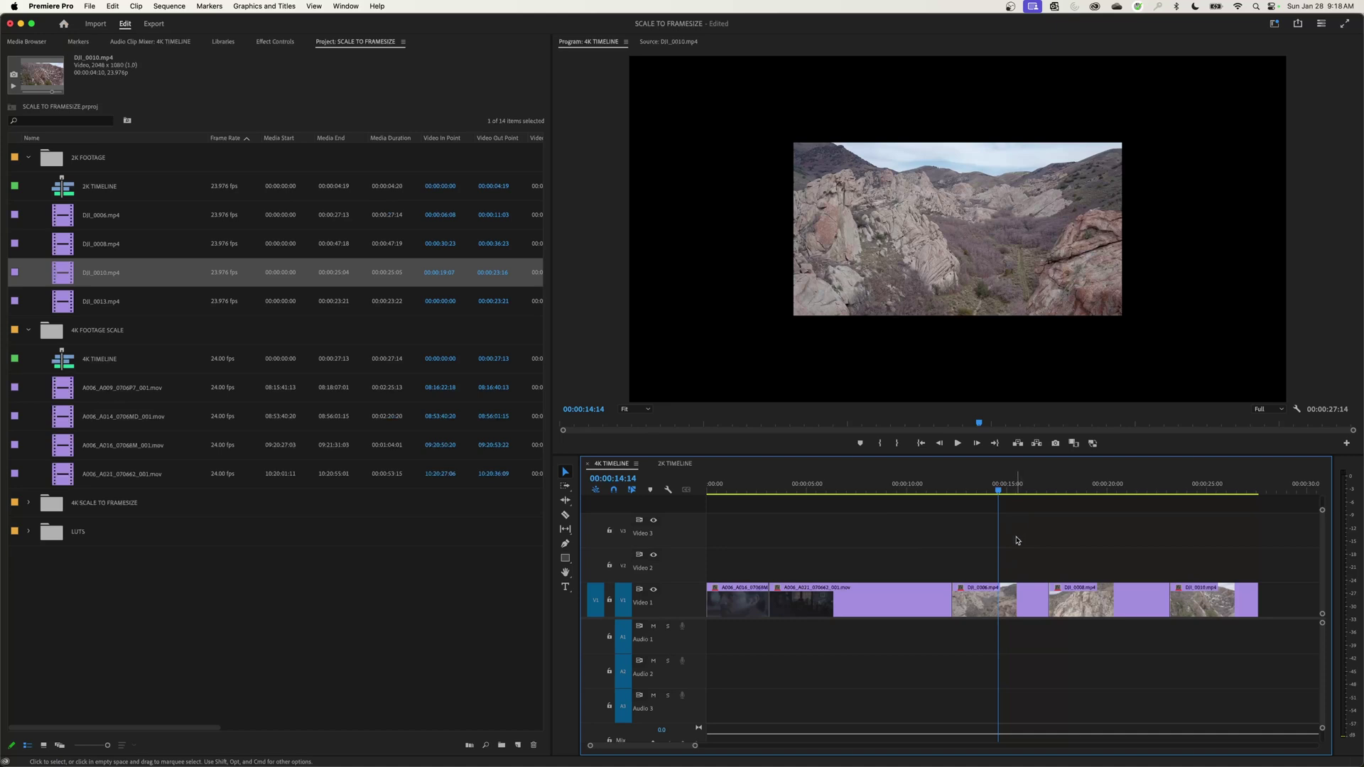
Step: Apply Set to Frame Size to the three DJI clips in the 4K timeline and scrub through them to review the framing
drag(1018, 538, 1230, 617)
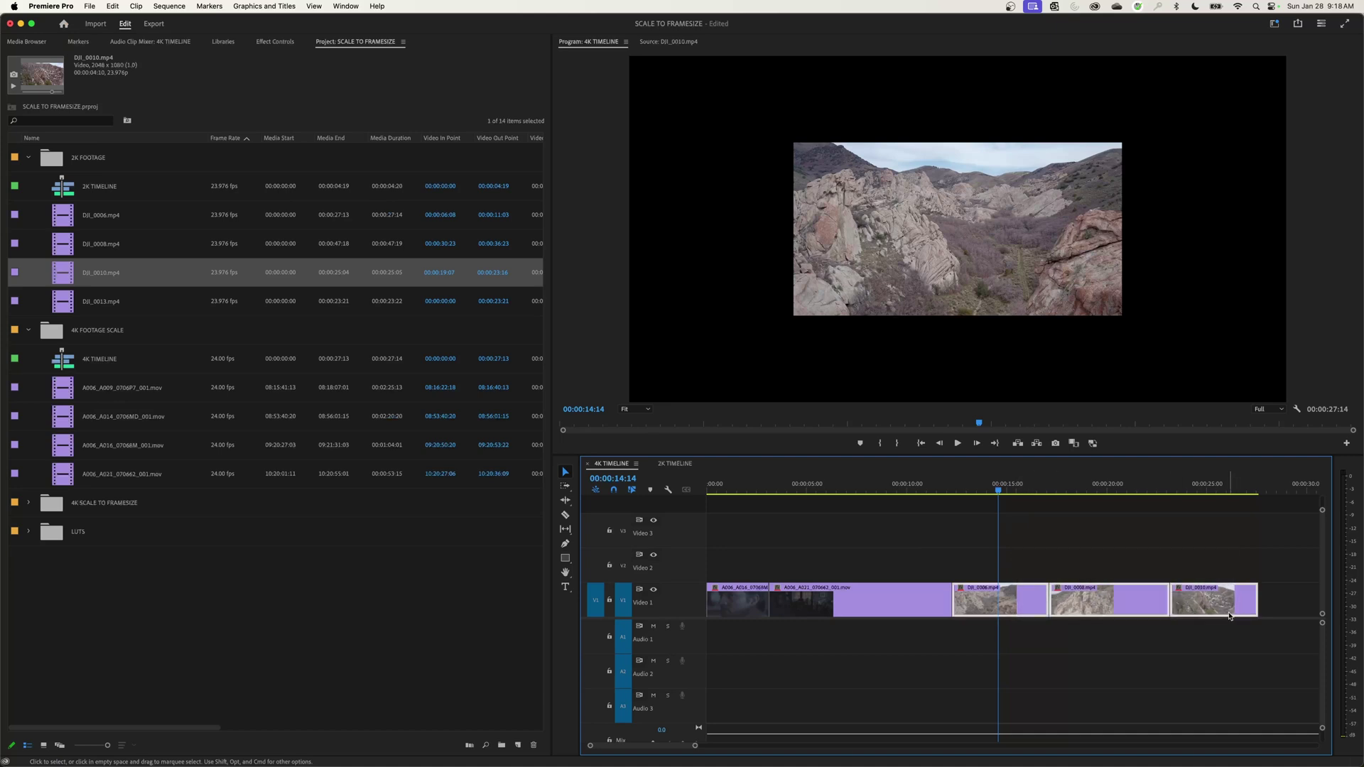
right_click(1095, 603)
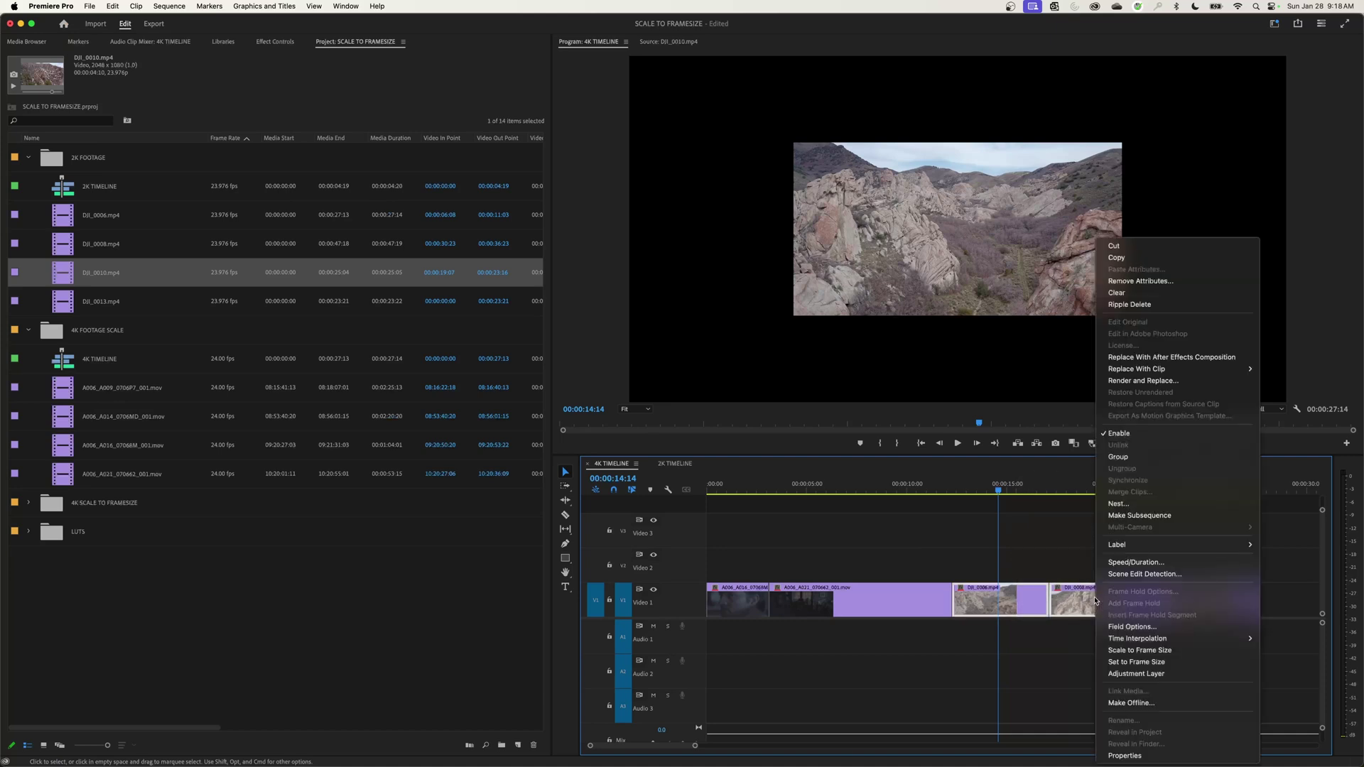
click(1163, 663)
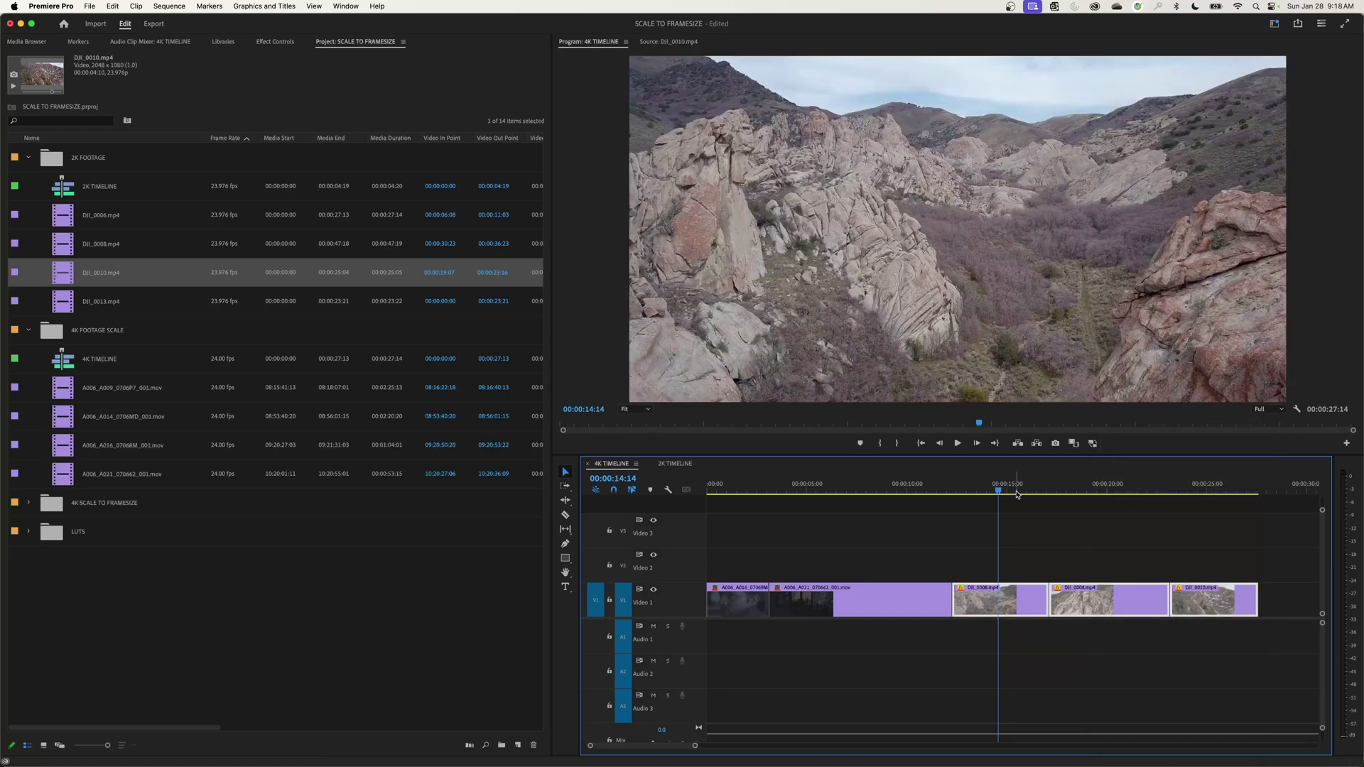
drag(1027, 488, 1232, 488)
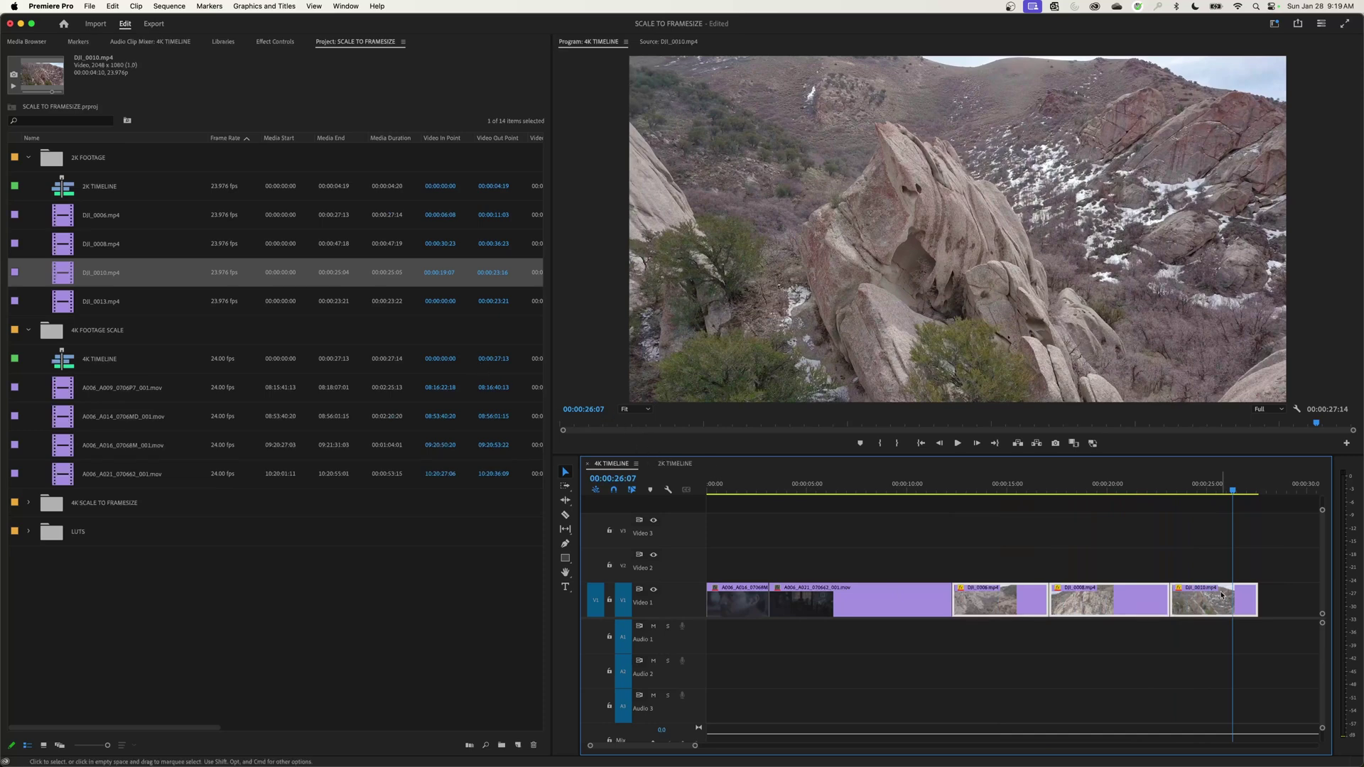
Step: Examine how the A006_A009 clip fills the frame in the 2K timeline, and show its effect controls
click(674, 464)
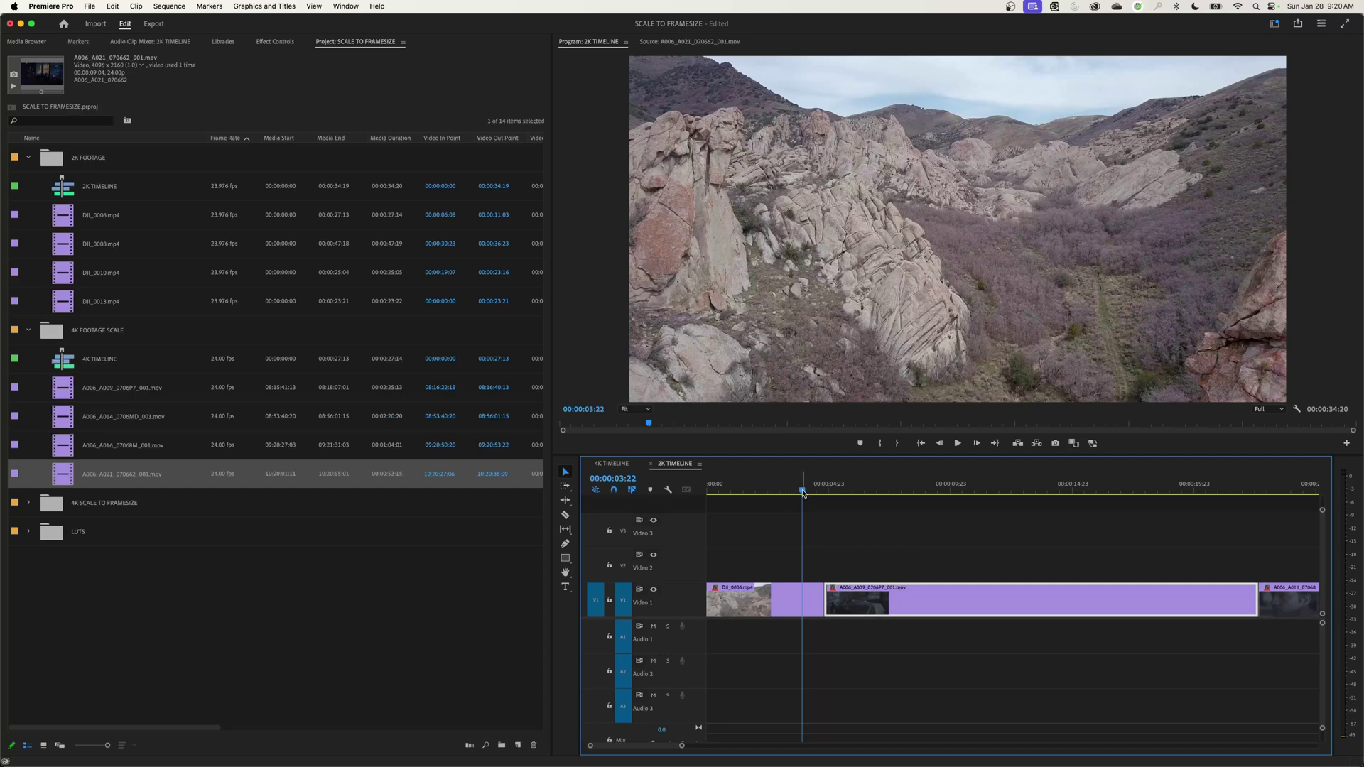
drag(802, 491, 846, 489)
click(275, 41)
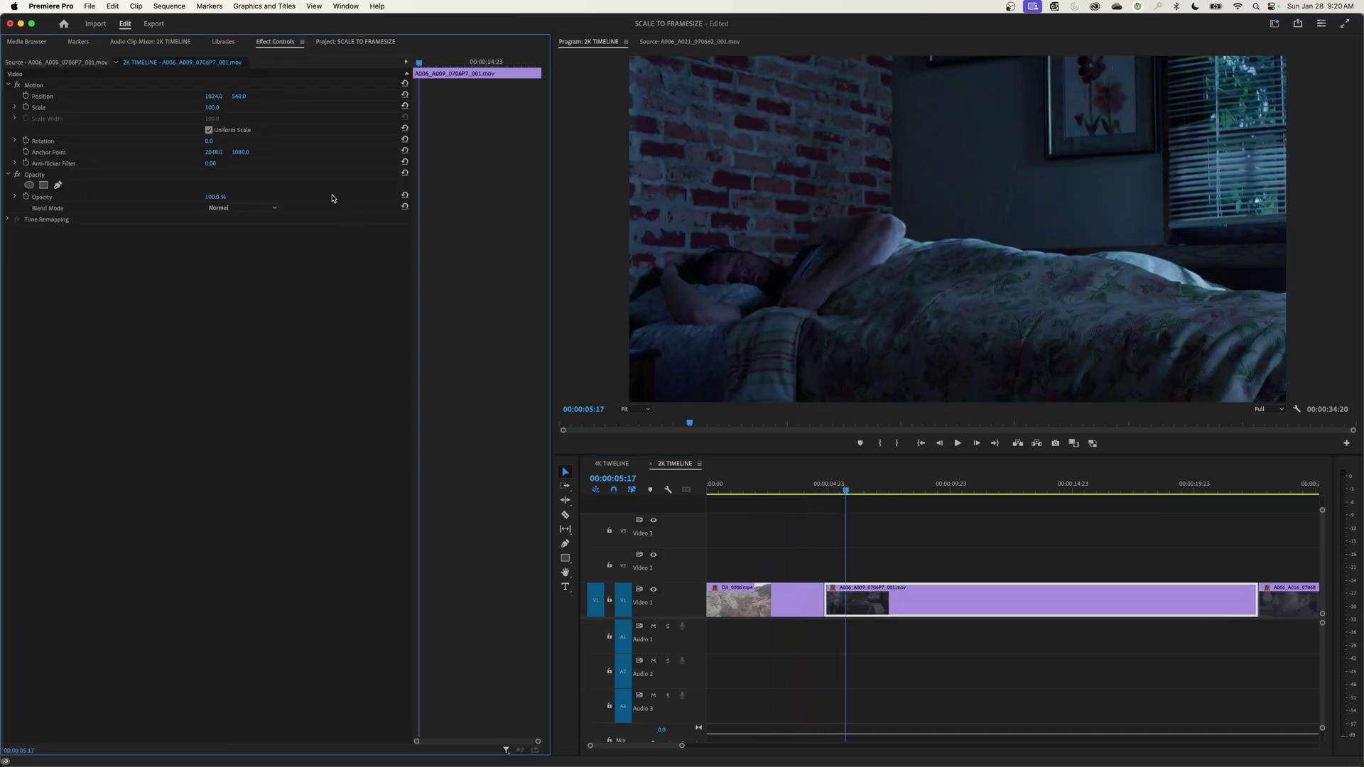
Step: Try reducing the Scale of the A006_A009 clip, and undo the change
drag(215, 109, 185, 109)
key(super+z)
Step: Apply Set to Frame Size to the three A006 clips in the 2K timeline and go back an edit point to review the framing
key(Down)
key(Down)
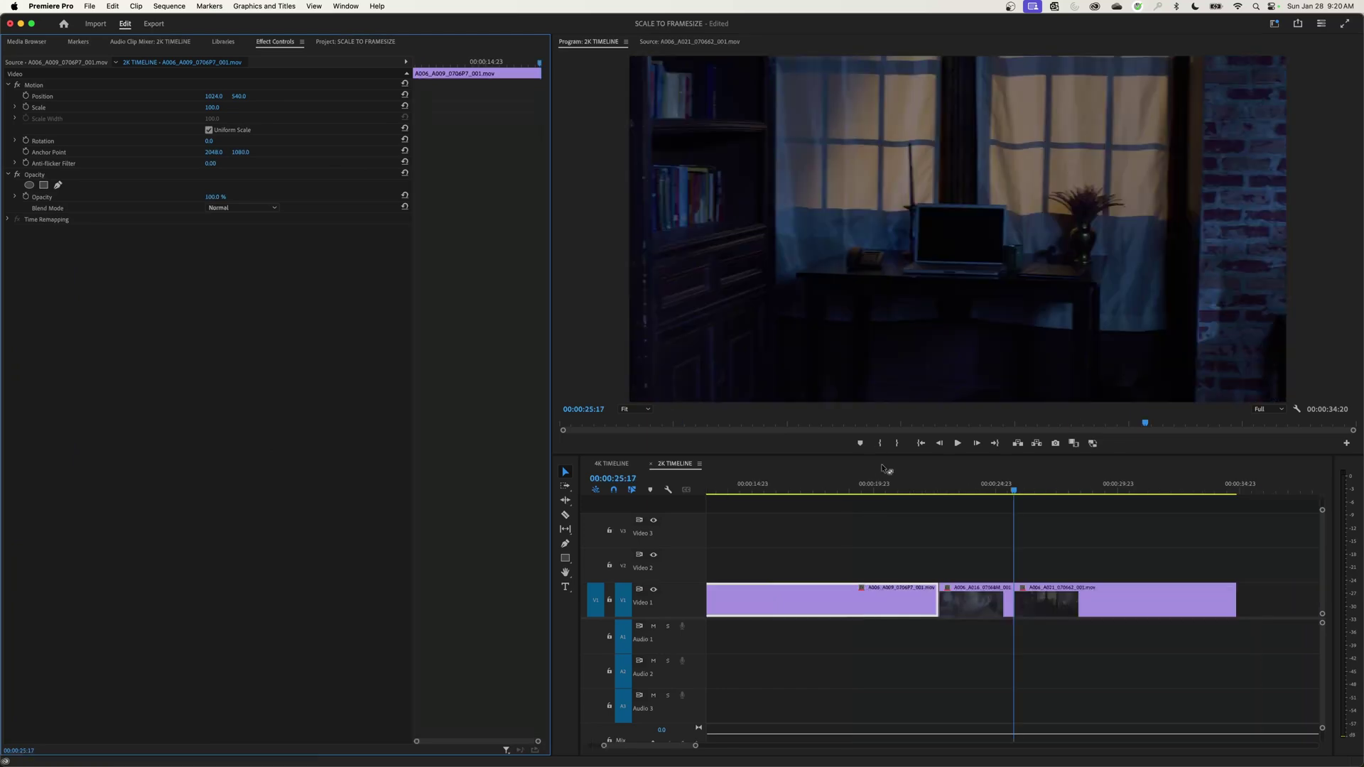
key(backslash)
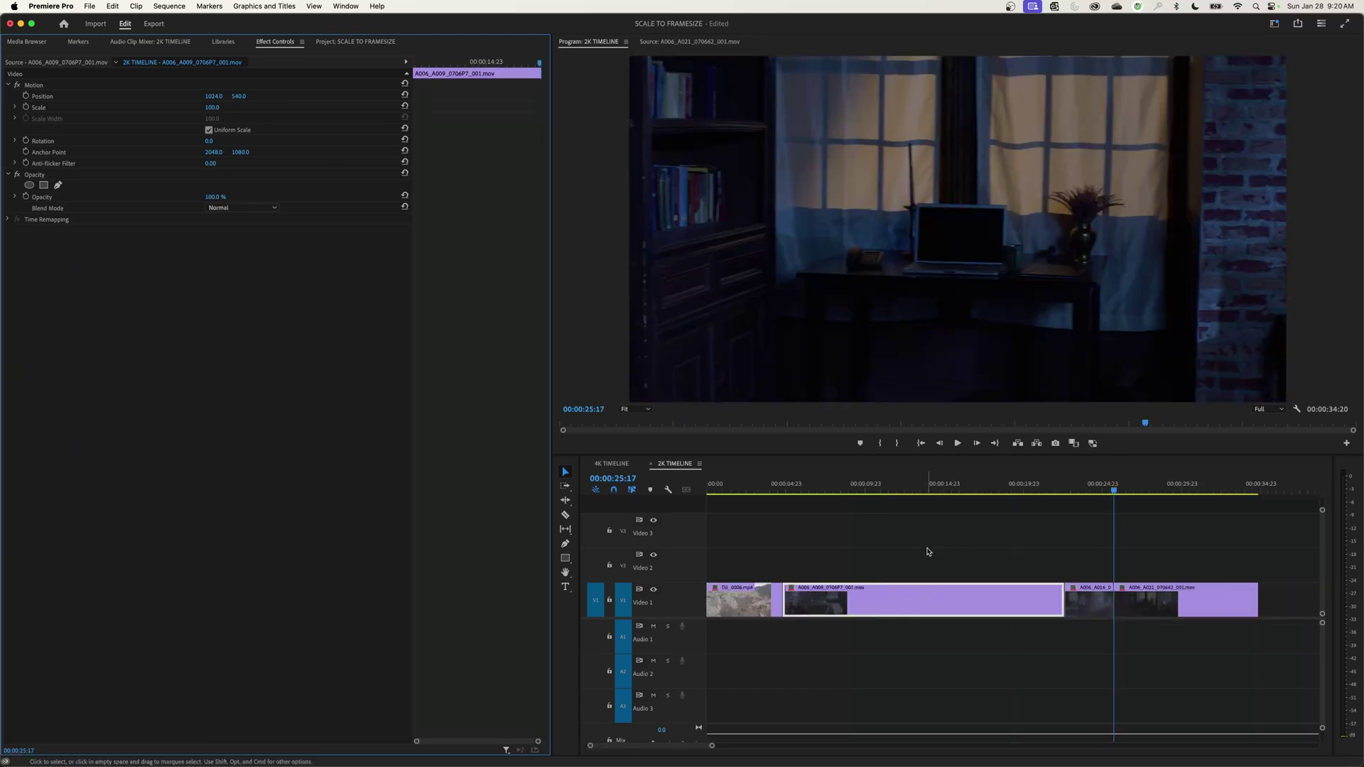
drag(924, 547, 1103, 623)
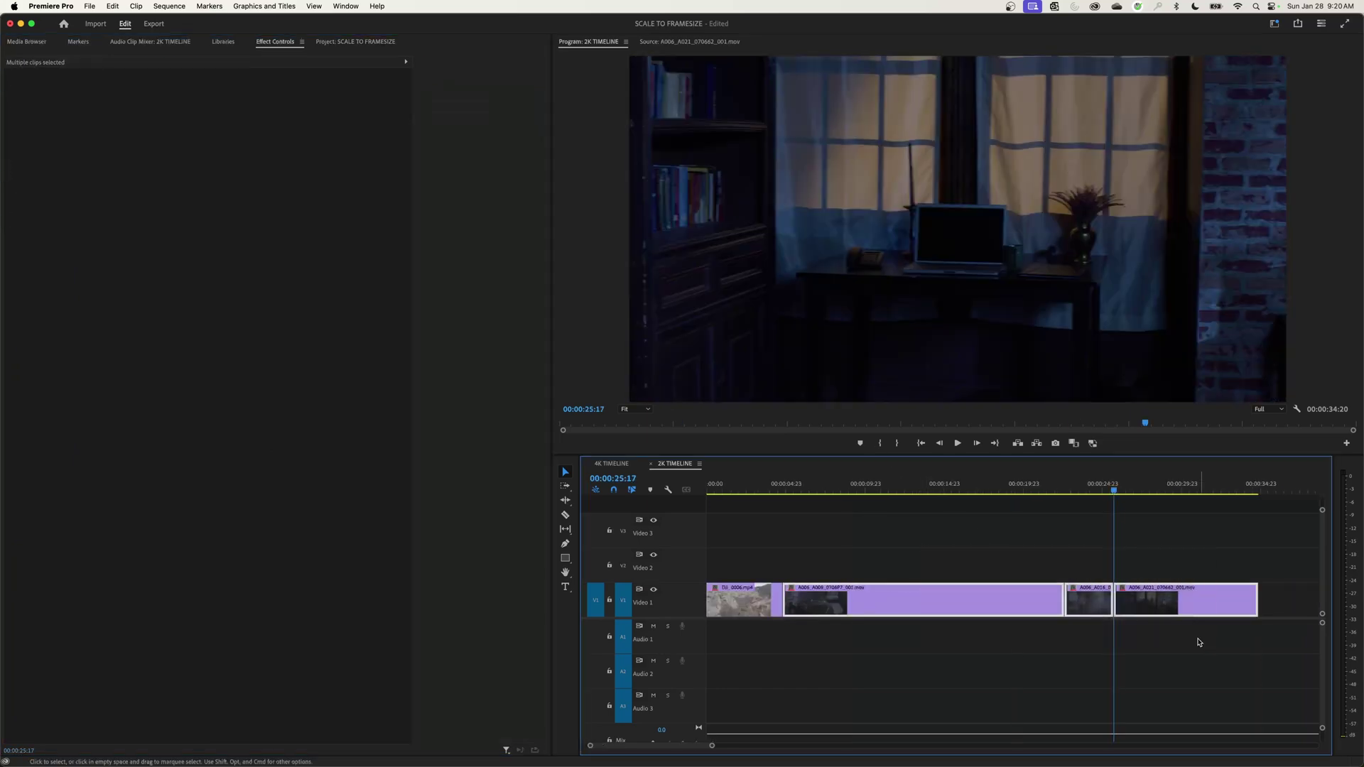
right_click(959, 600)
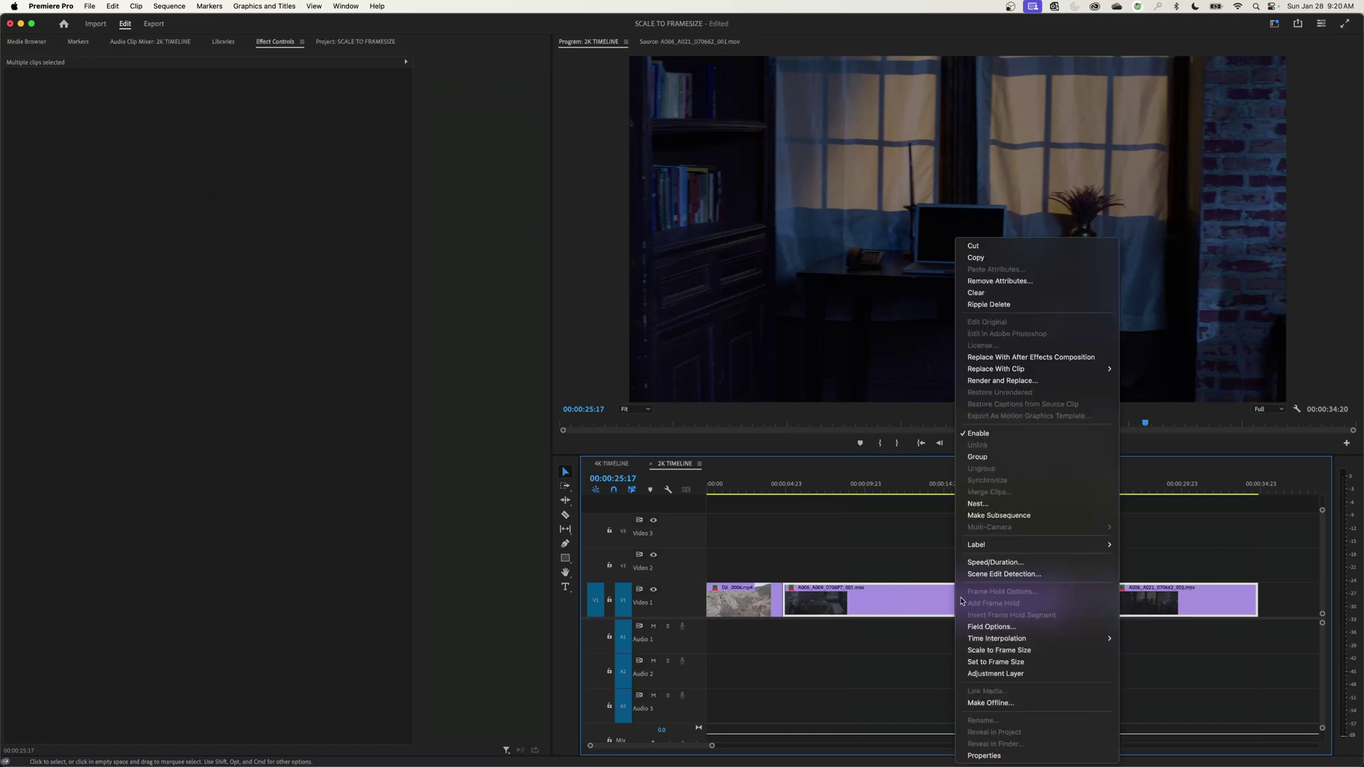
click(1016, 663)
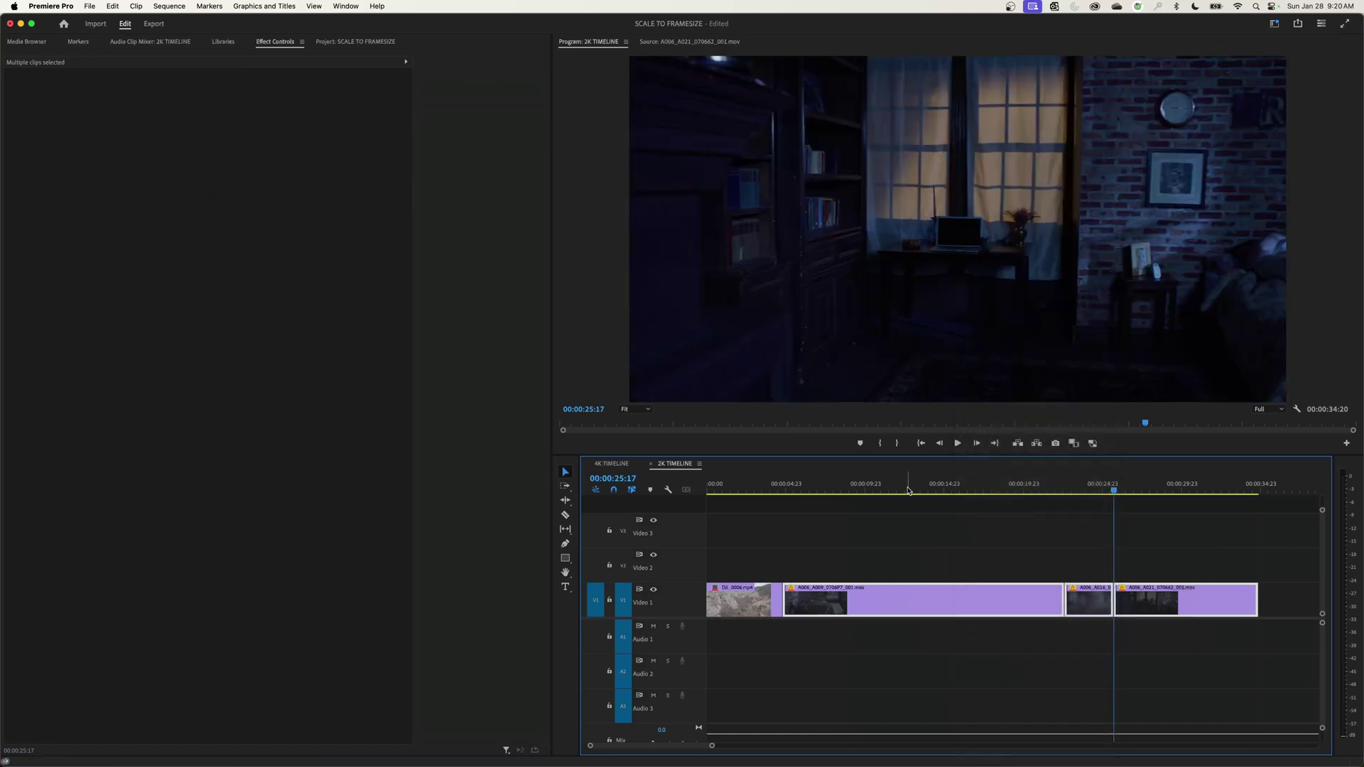
key(Up)
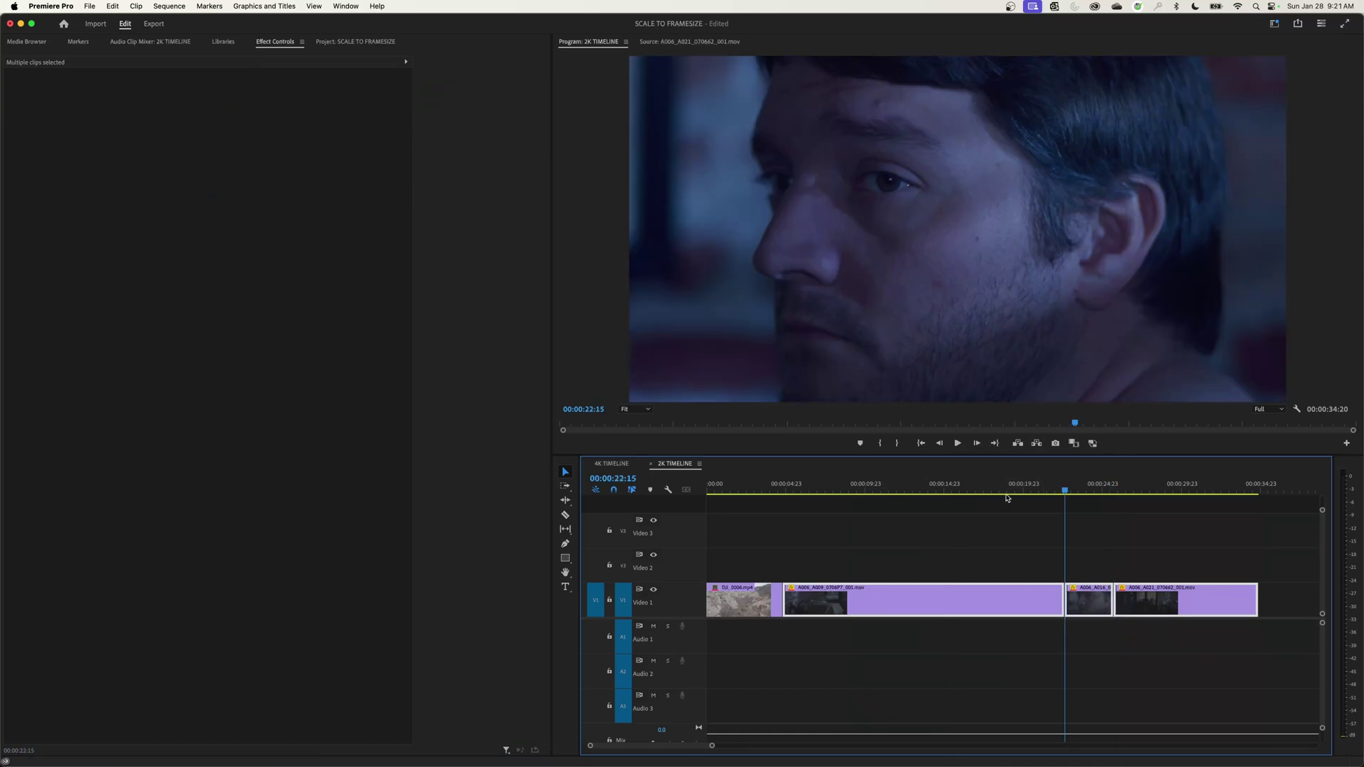
Step: Open the application preferences at the Media Cache category
click(51, 6)
mouse_move(71, 36)
click(171, 167)
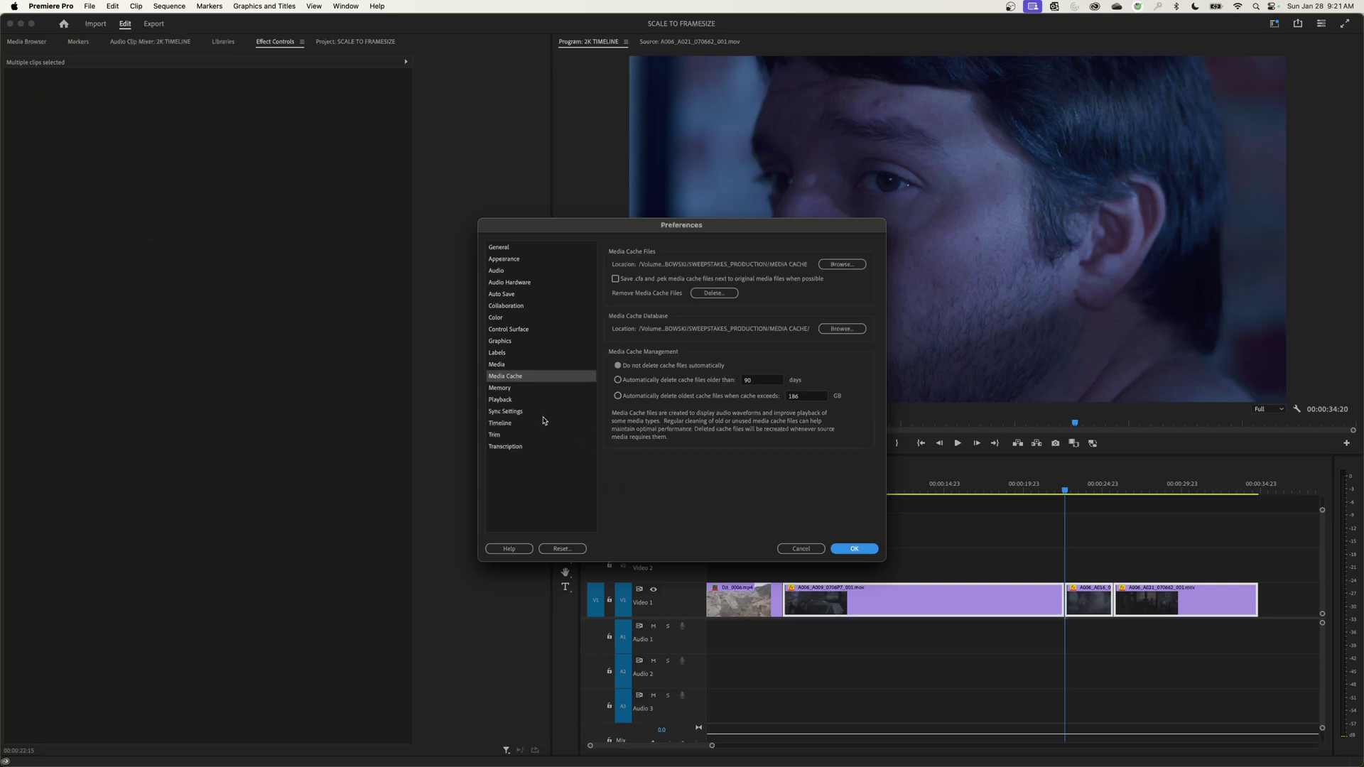